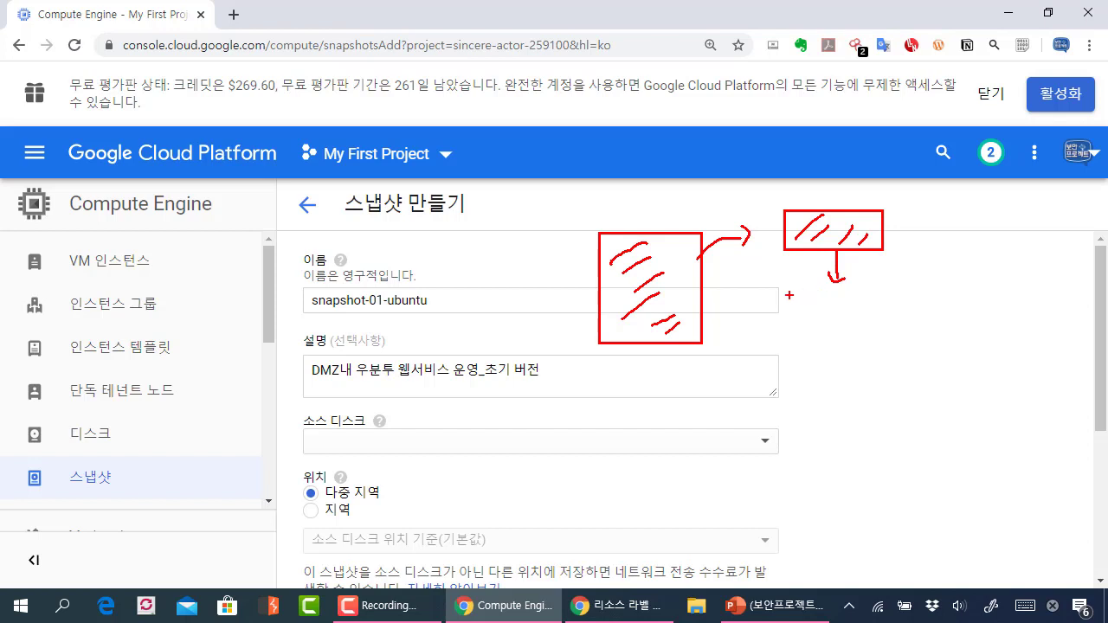
# Step: Sketch the linked snapshot boxes numbered 1 to 3 with arrows over the form as annotations, and clear the drawing
pyautogui.moveTo(789, 295); pyautogui.dragTo(897, 335)
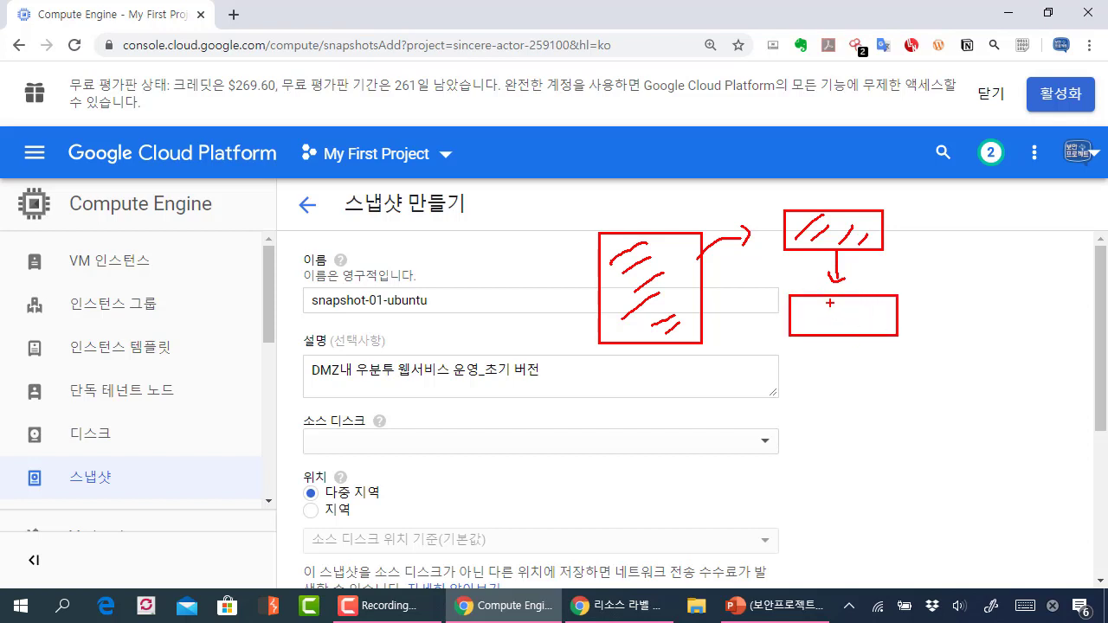
pyautogui.moveTo(841, 303)
pyautogui.mouseDown()
pyautogui.moveTo(805, 326)
pyautogui.moveTo(944, 317)
pyautogui.mouseUp()
pyautogui.moveTo(911, 308); pyautogui.dragTo(901, 315)
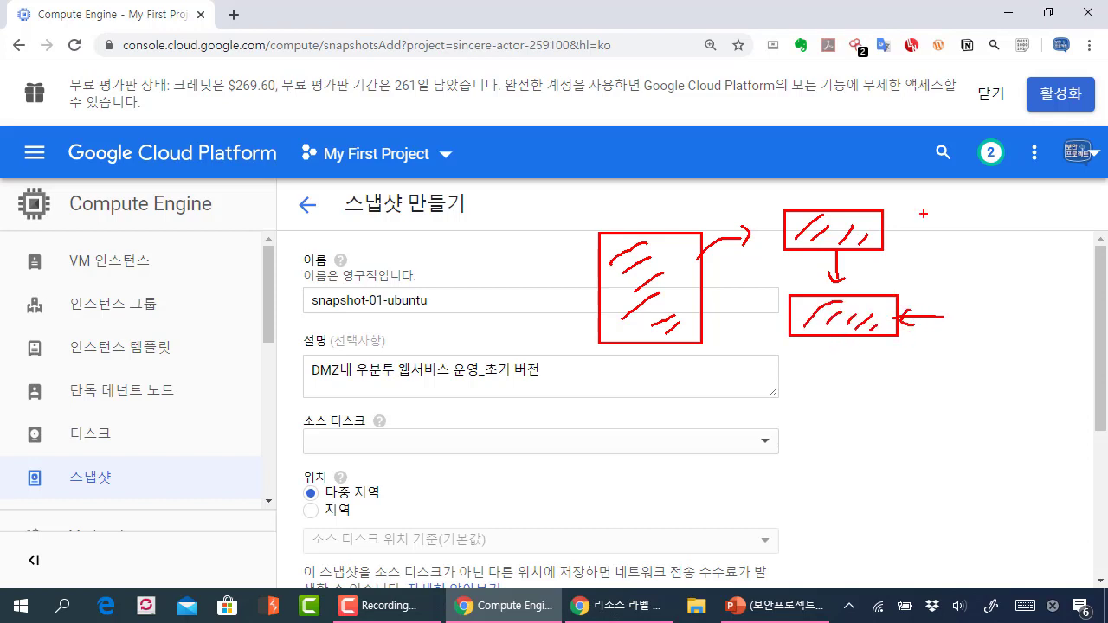
pyautogui.moveTo(914, 223); pyautogui.dragTo(921, 223)
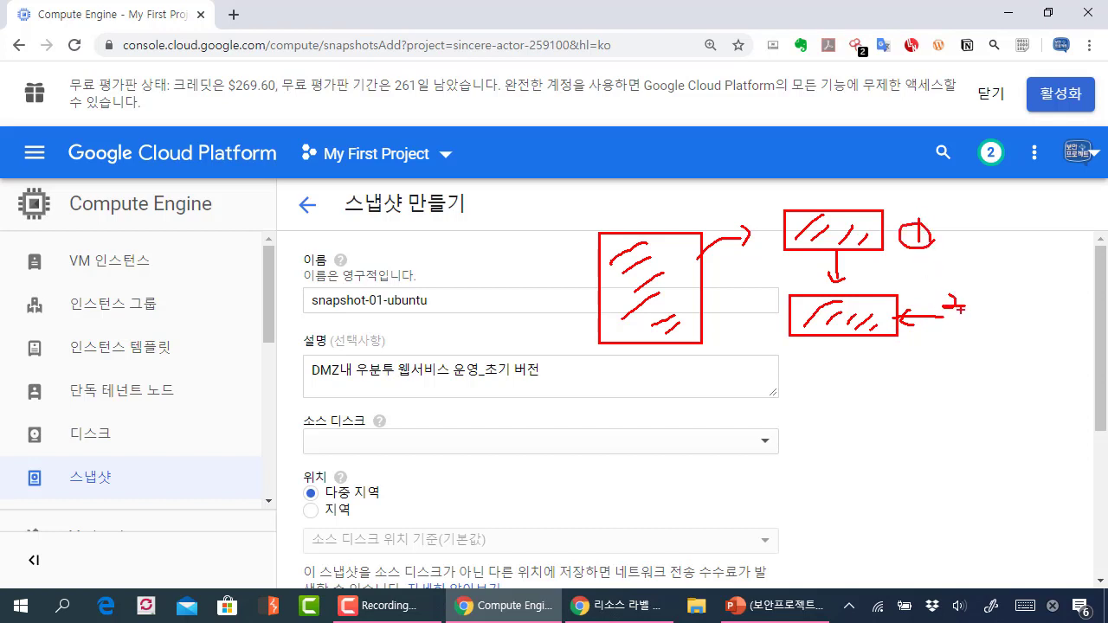
pyautogui.moveTo(960, 308); pyautogui.dragTo(957, 314)
pyautogui.moveTo(849, 372); pyautogui.dragTo(870, 359)
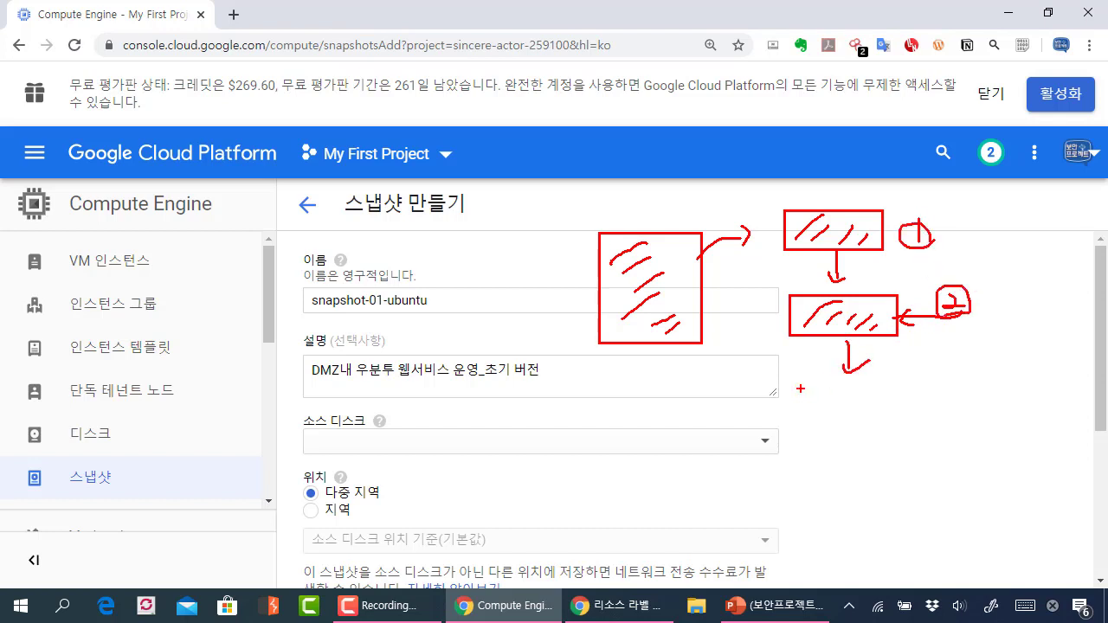
pyautogui.moveTo(799, 389); pyautogui.dragTo(906, 426)
pyautogui.moveTo(822, 415)
pyautogui.mouseDown()
pyautogui.moveTo(849, 397)
pyautogui.moveTo(865, 403)
pyautogui.mouseUp()
pyautogui.moveTo(836, 424)
pyautogui.mouseDown()
pyautogui.moveTo(874, 405)
pyautogui.moveTo(967, 420)
pyautogui.moveTo(950, 398)
pyautogui.moveTo(948, 429)
pyautogui.mouseUp()
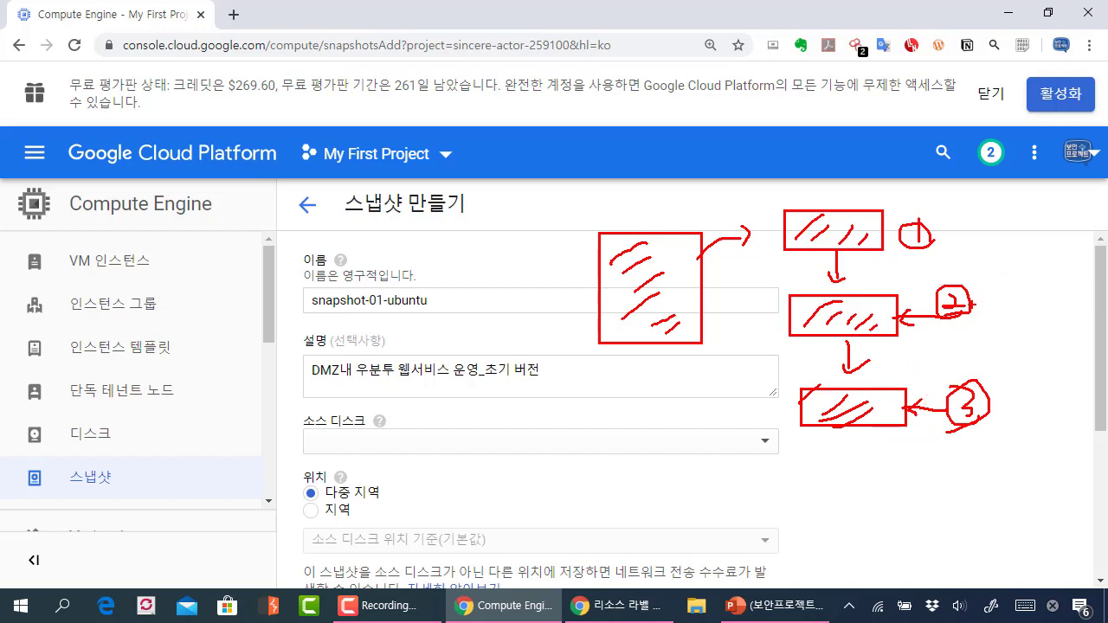
pyautogui.moveTo(969, 223)
pyautogui.mouseDown()
pyautogui.moveTo(938, 246)
pyautogui.moveTo(950, 257)
pyautogui.mouseUp()
pyautogui.moveTo(1002, 287)
pyautogui.mouseDown()
pyautogui.moveTo(978, 309)
pyautogui.moveTo(995, 319)
pyautogui.mouseUp()
pyautogui.press('Escape')
# Step: Choose boanproject-instance-1 as the snapshot's source disk
pyautogui.scroll(-1, 900, 378)
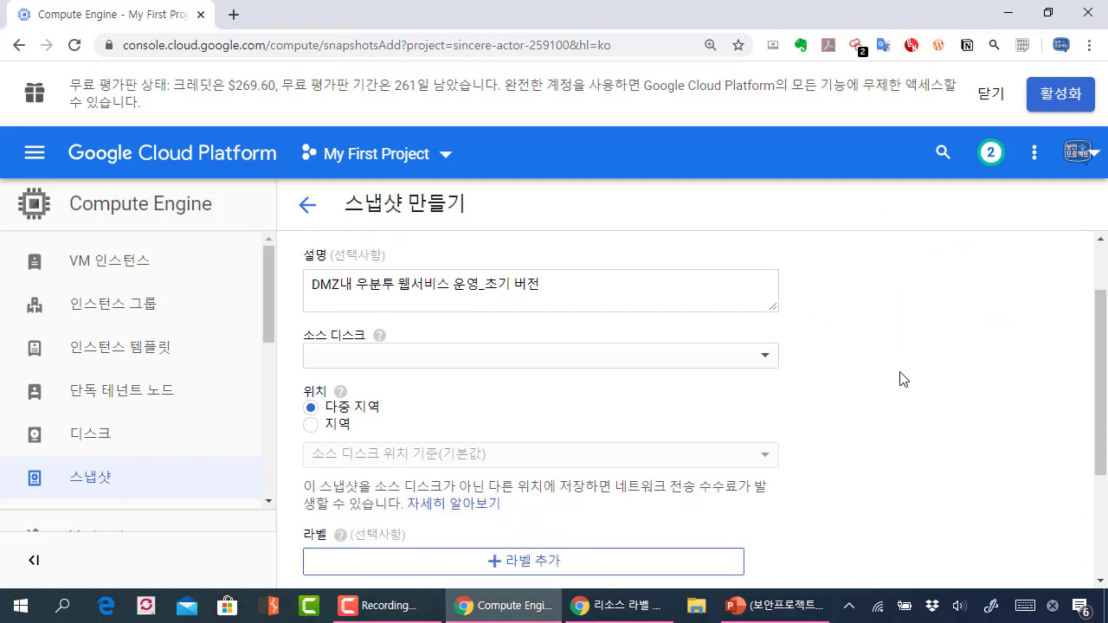
pyautogui.click(416, 364)
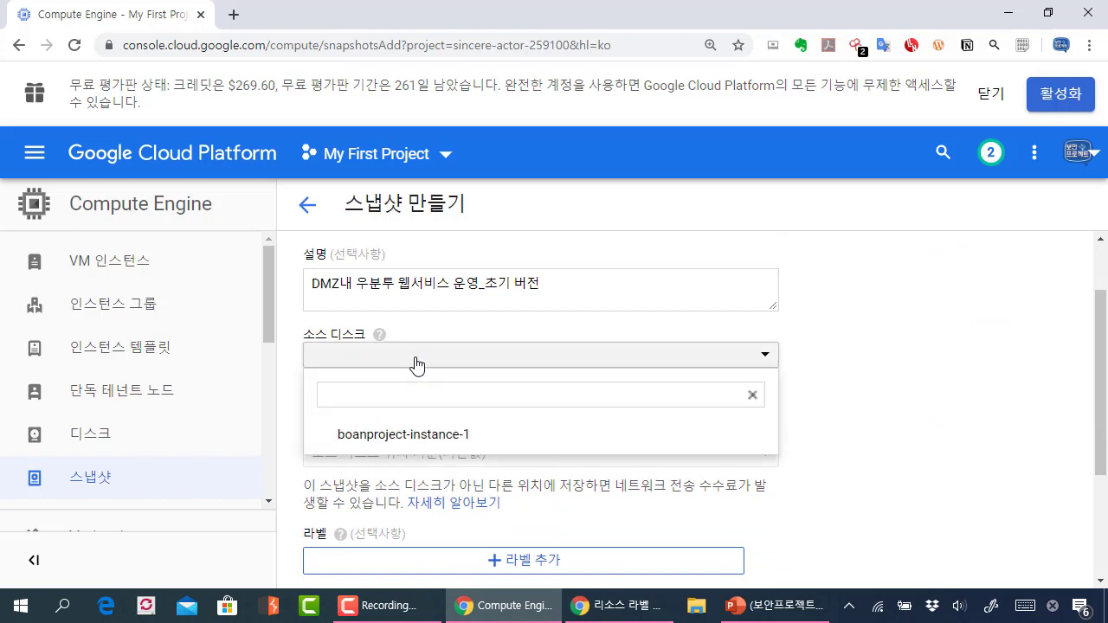
pyautogui.click(456, 435)
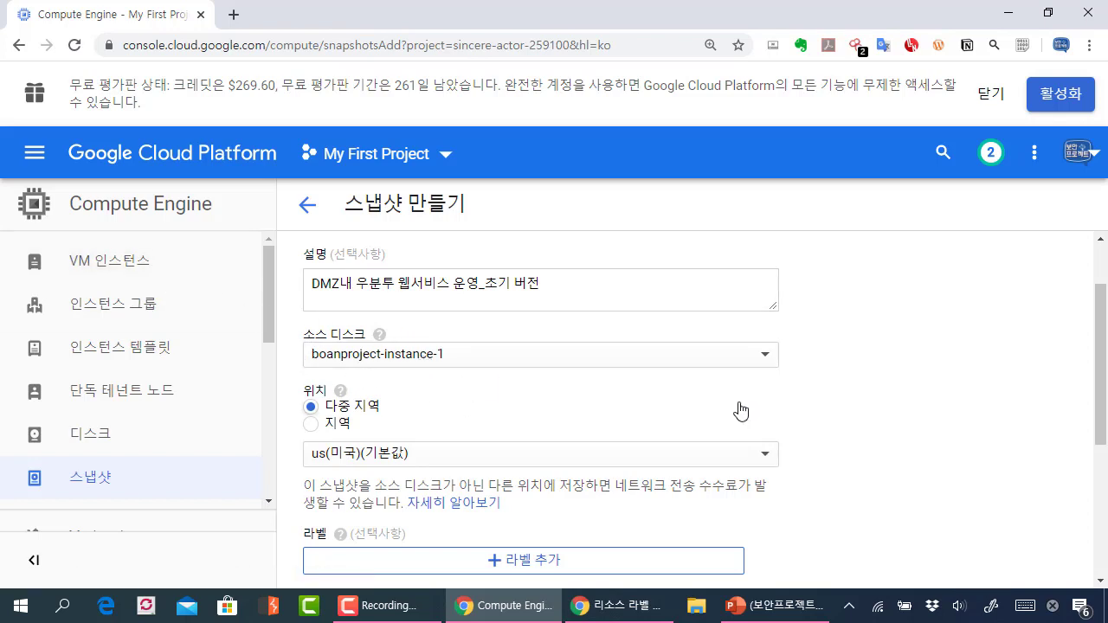
pyautogui.hotkey('ctrl', '-')
pyautogui.hotkey('ctrl', '+')
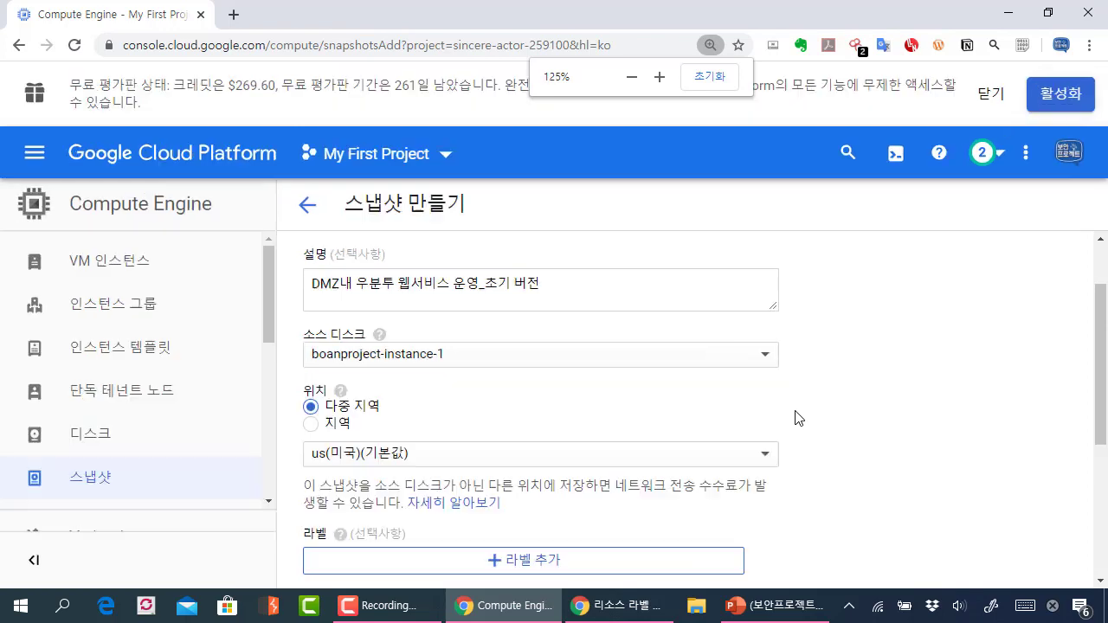
# Step: Review the multi-regional storage locations offered for the snapshot without changing the selection
pyautogui.scroll(-1, 520, 394)
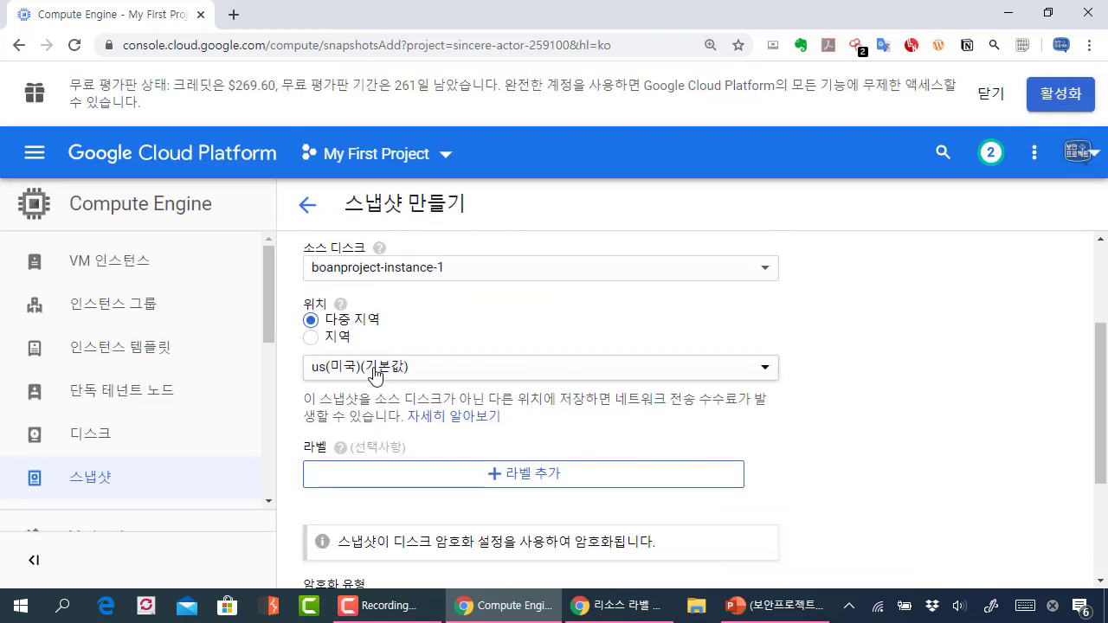
pyautogui.click(372, 370)
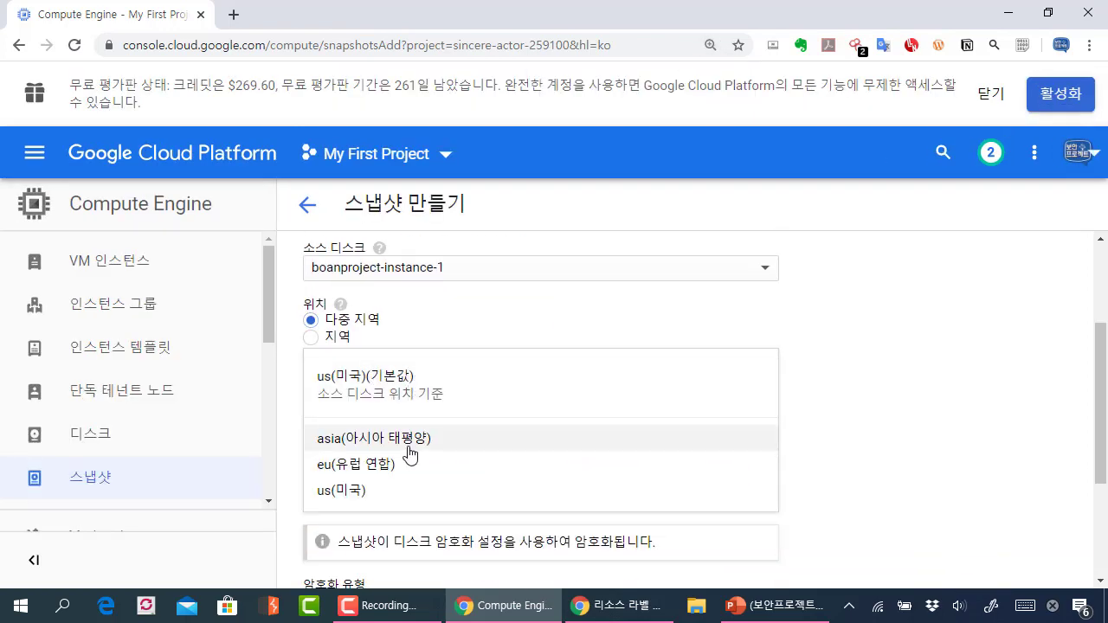
pyautogui.click(512, 322)
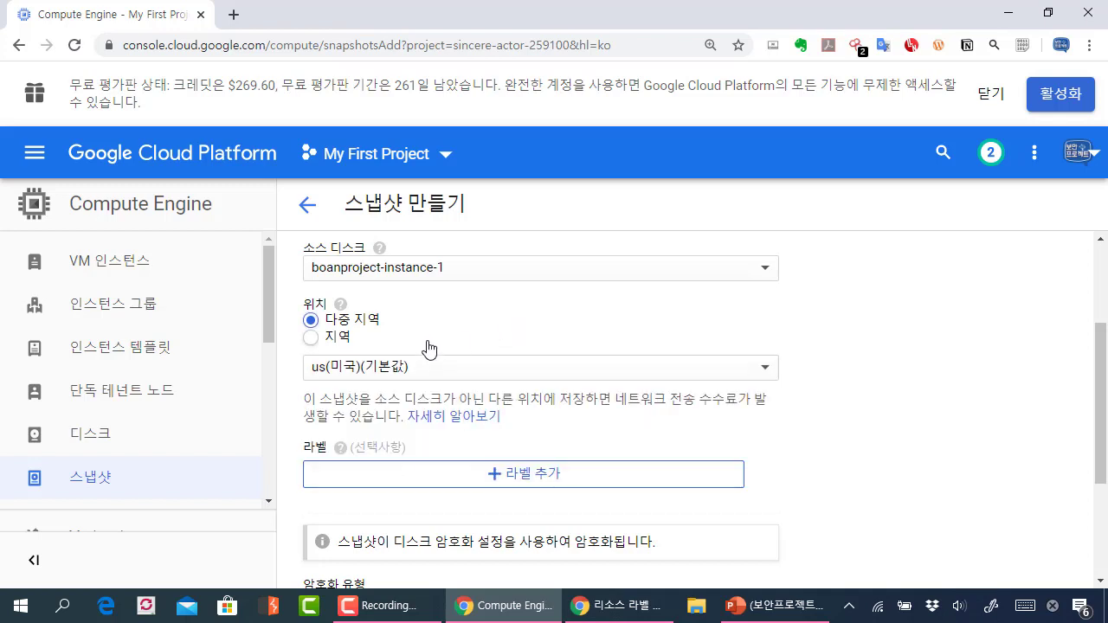
# Step: Switch the location type to regional (지역), look through the available regions, and return to multi-regional (다중 지역)
pyautogui.click(328, 339)
pyautogui.click(337, 365)
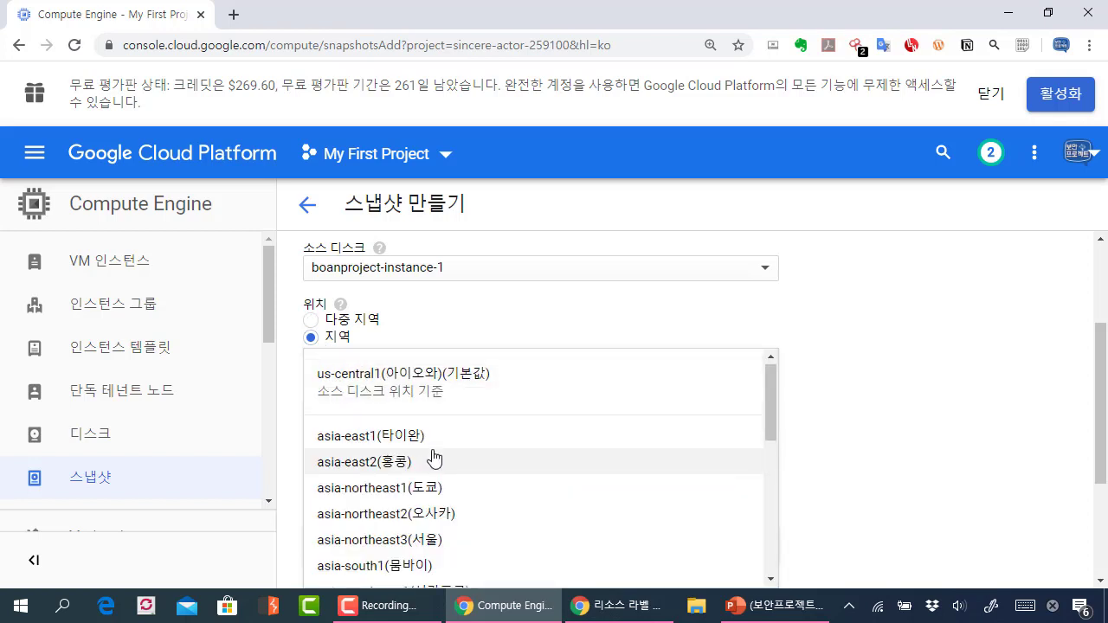
pyautogui.scroll(-1, 444, 476)
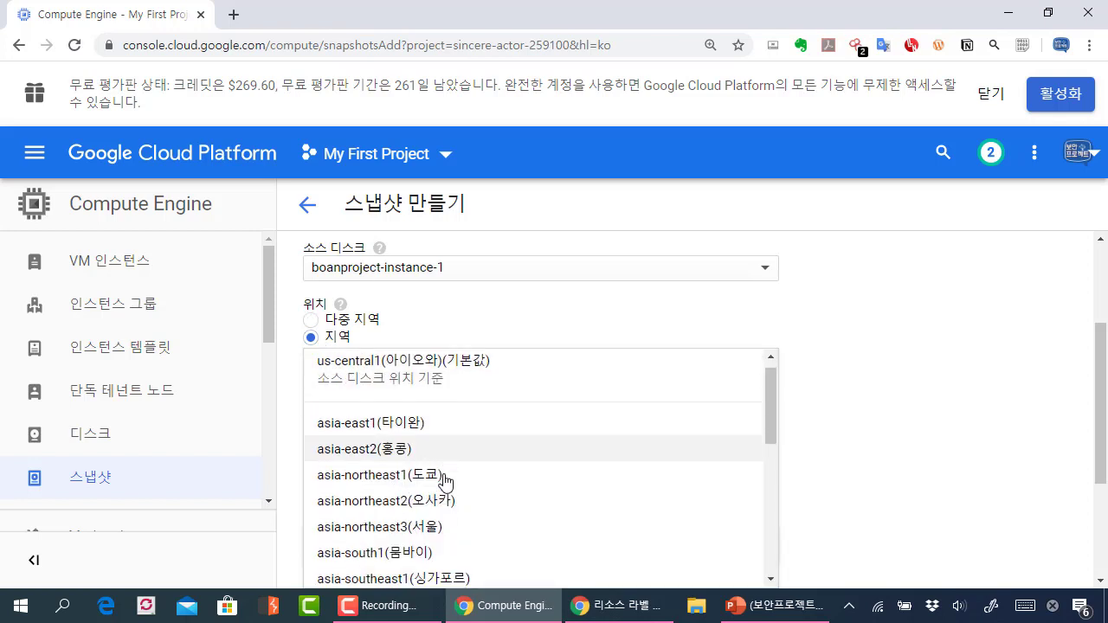
pyautogui.scroll(-4, 446, 477)
pyautogui.scroll(3, 455, 459)
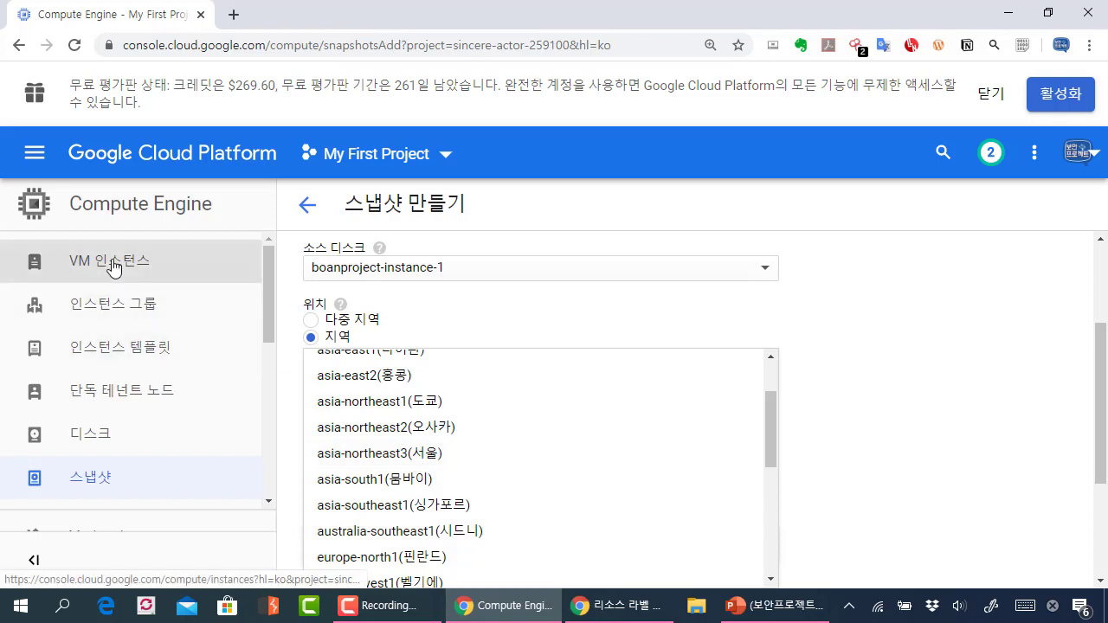
pyautogui.click(345, 322)
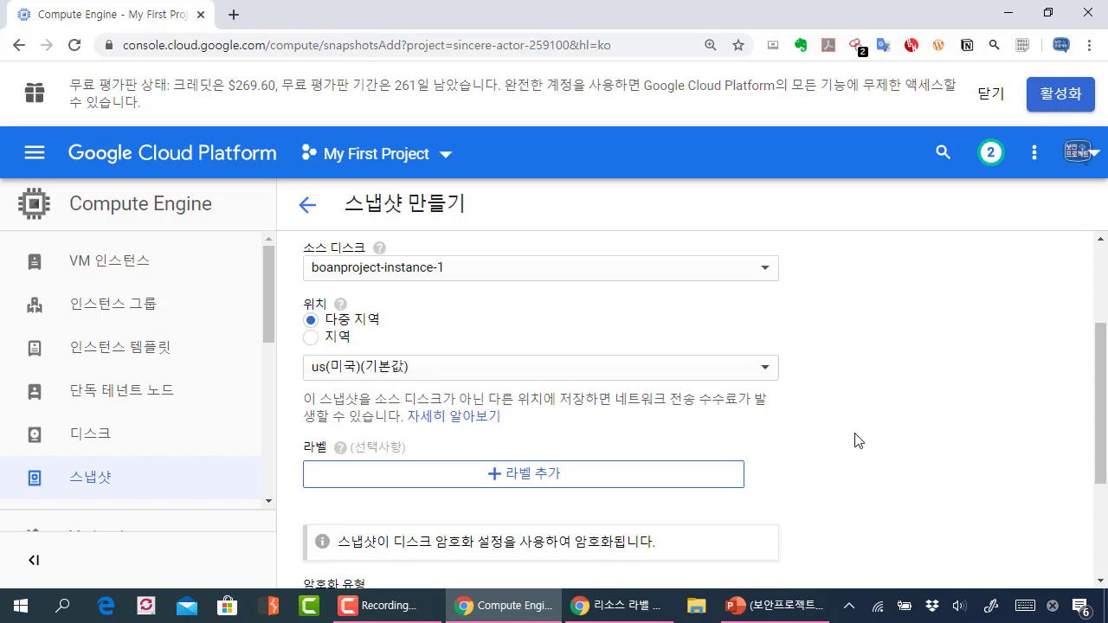
# Step: Add an empty label row to the snapshot
pyautogui.scroll(-1, 861, 432)
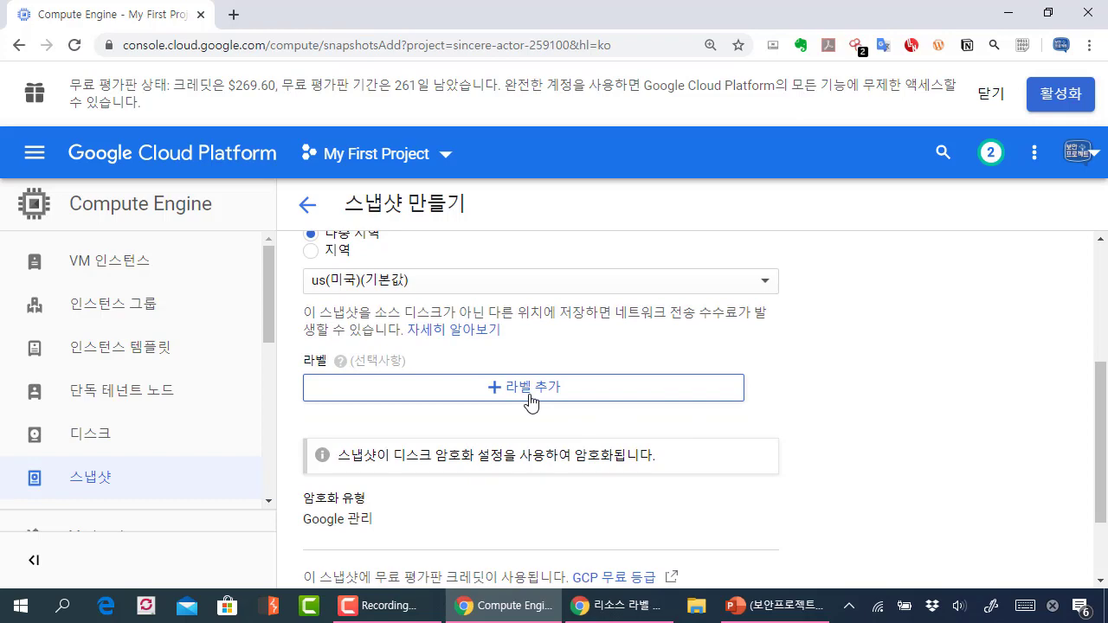
pyautogui.hotkey('ctrl', '-')
pyautogui.hotkey('ctrl', '+')
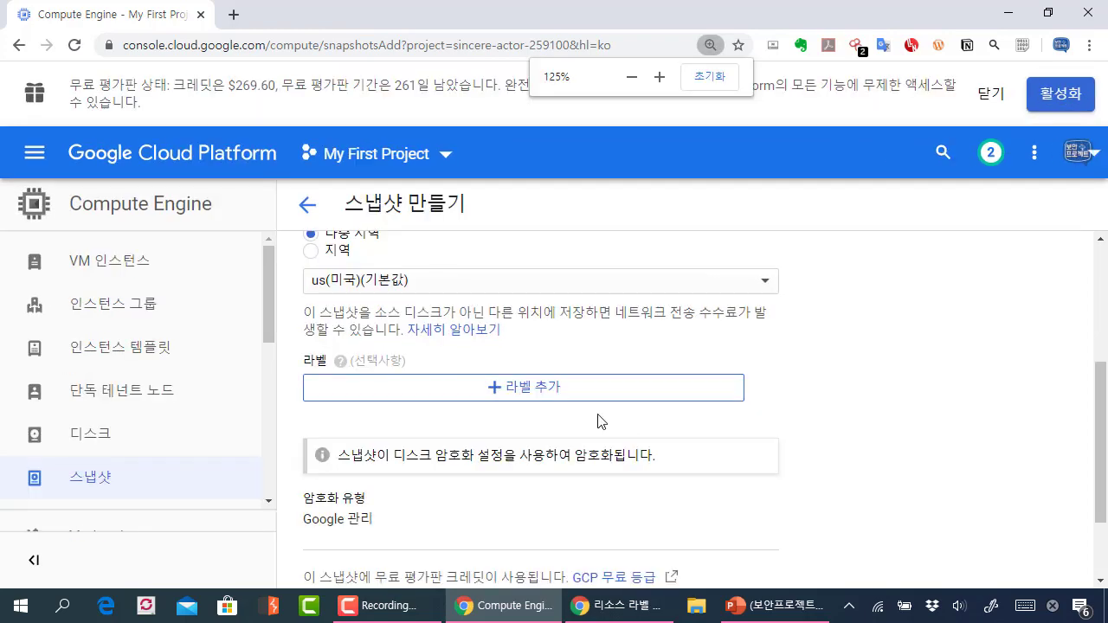
pyautogui.scroll(-1, 554, 402)
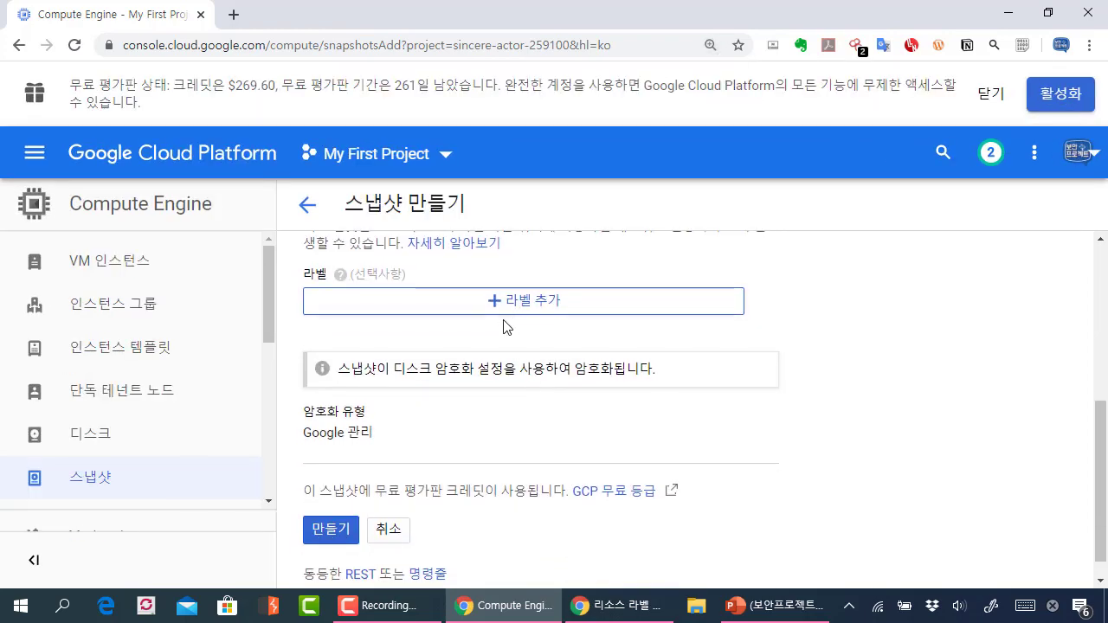
pyautogui.scroll(1, 506, 328)
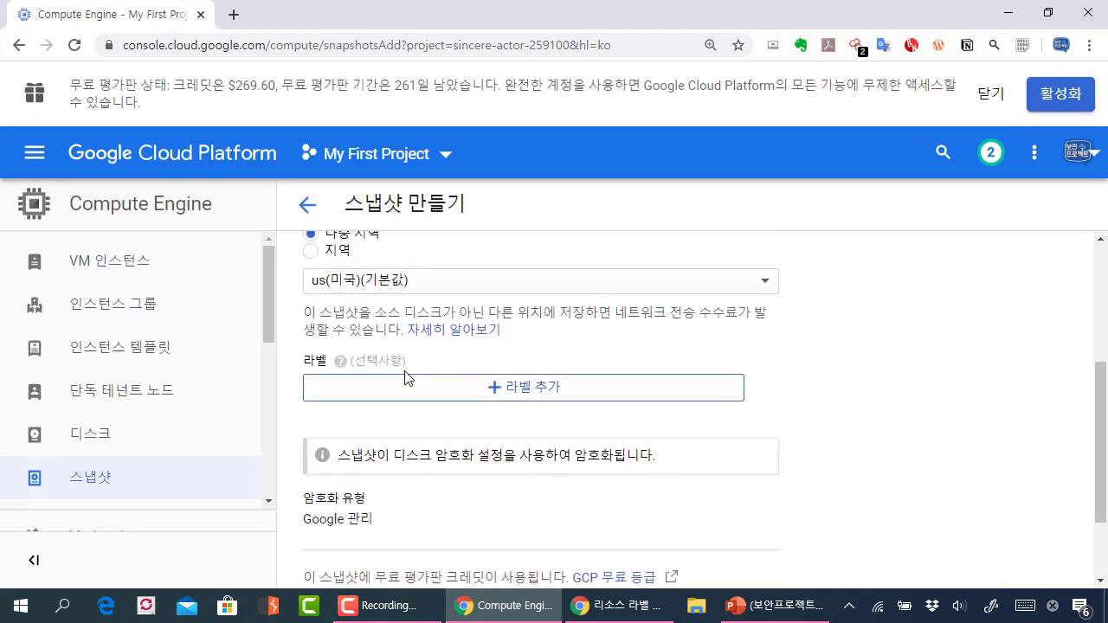
pyautogui.click(477, 397)
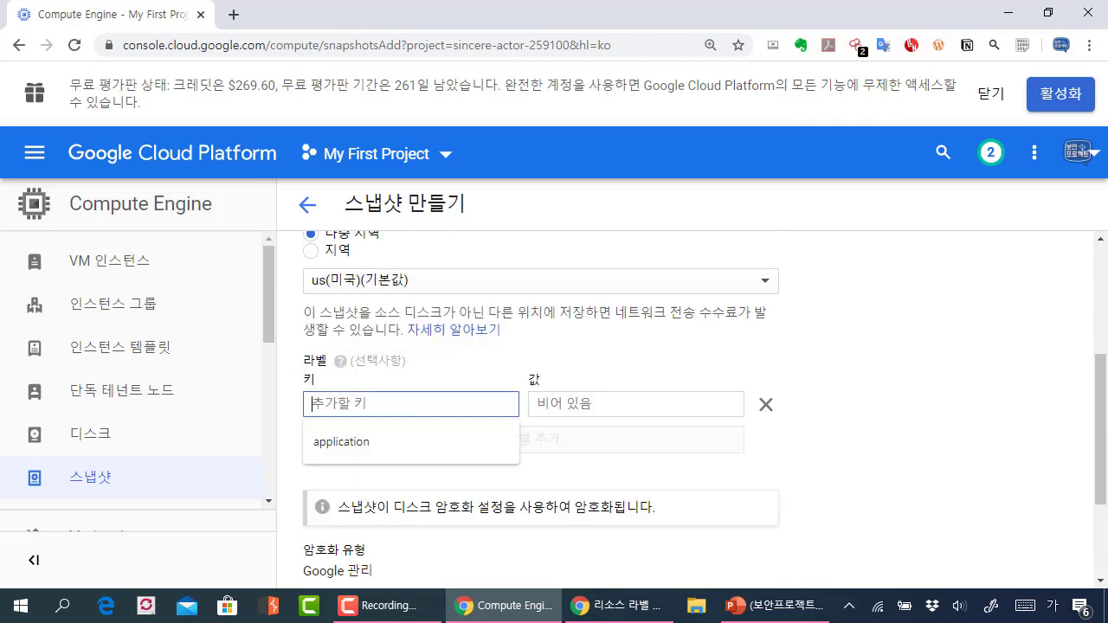
# Step: Switch to the resource labeling documentation (리소스 라벨 지정) and read how labels group related resources
pyautogui.click(616, 604)
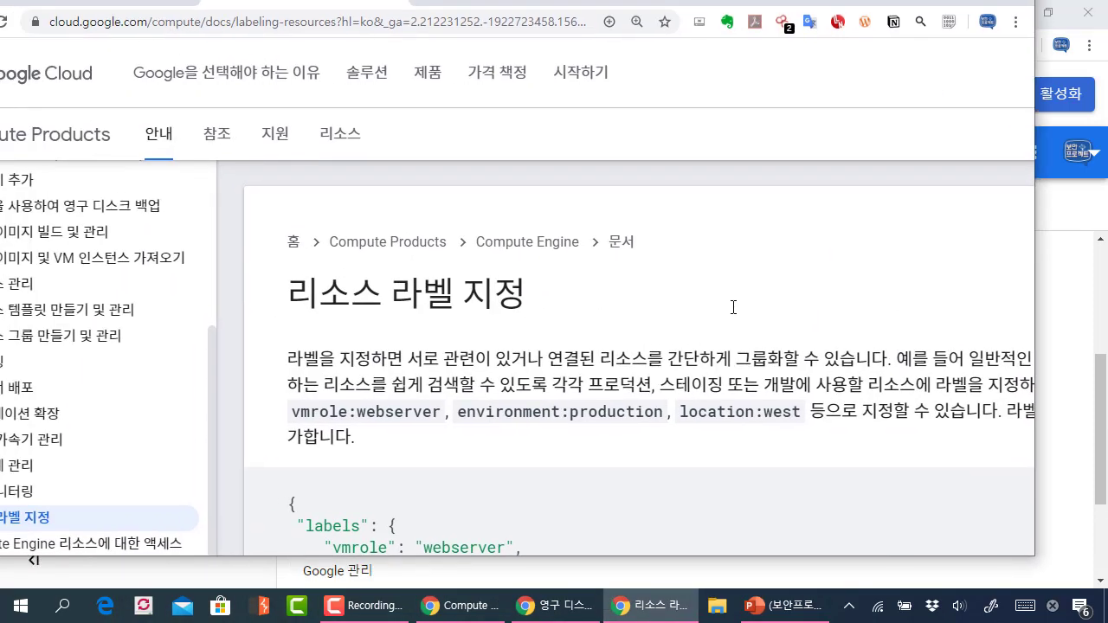
pyautogui.hotkey('ctrl', '+')
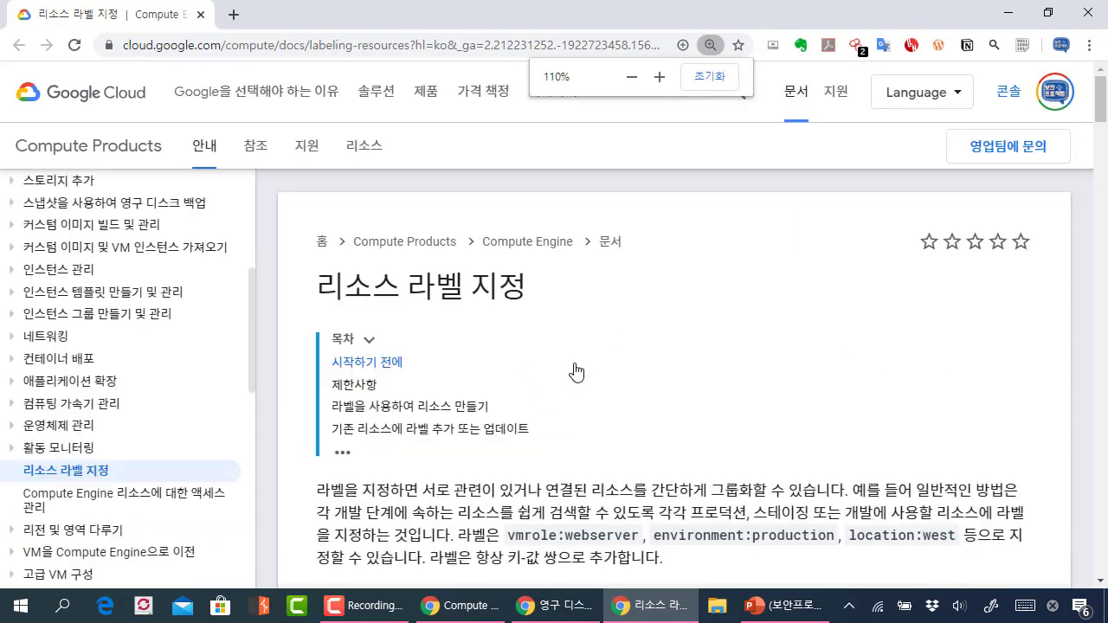
pyautogui.scroll(-3, 576, 366)
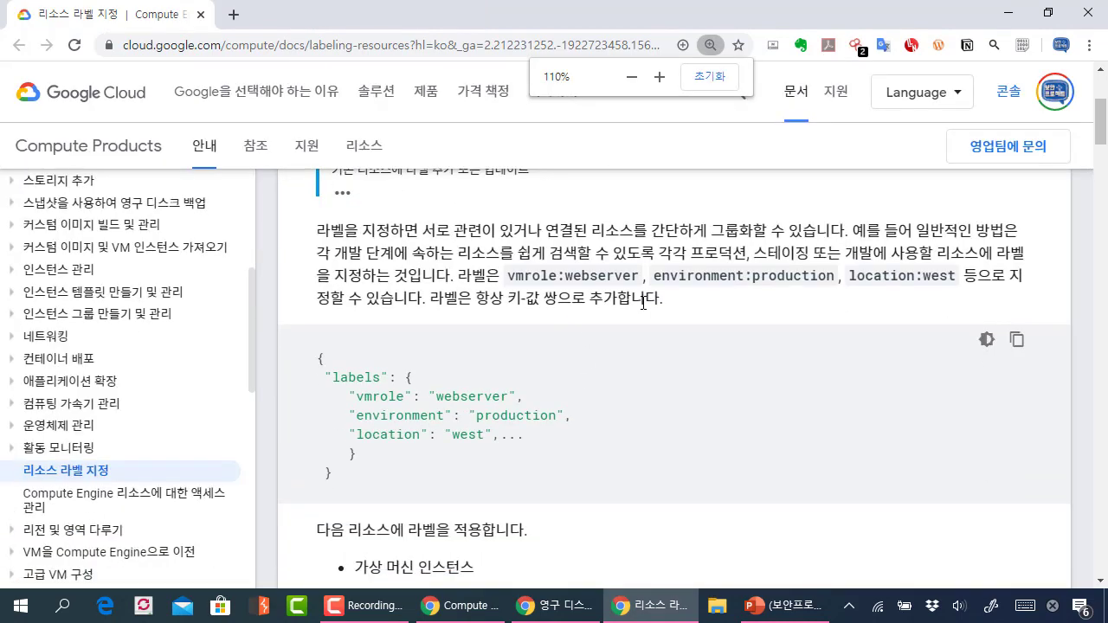
pyautogui.moveTo(668, 310); pyautogui.dragTo(317, 230)
pyautogui.click(463, 319)
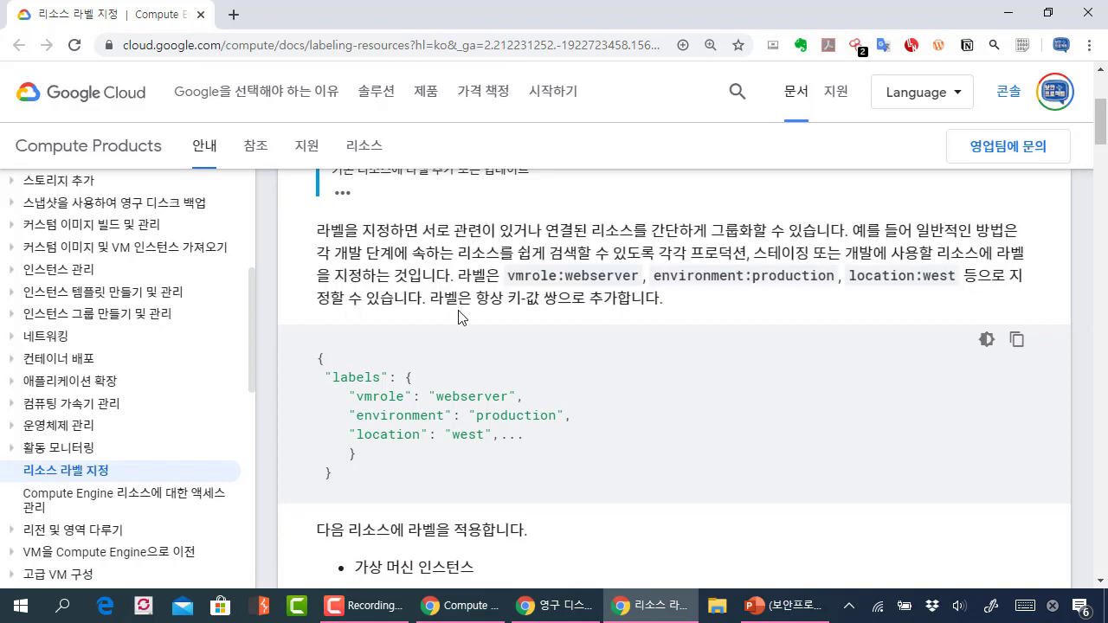
pyautogui.scroll(1, 523, 321)
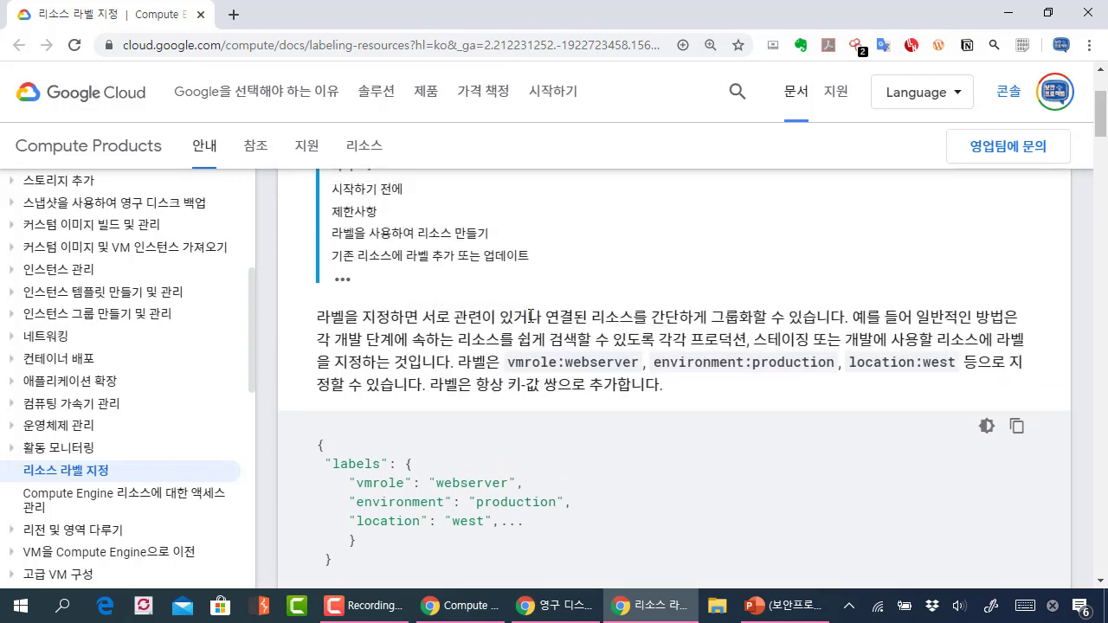
pyautogui.moveTo(553, 317); pyautogui.dragTo(732, 318)
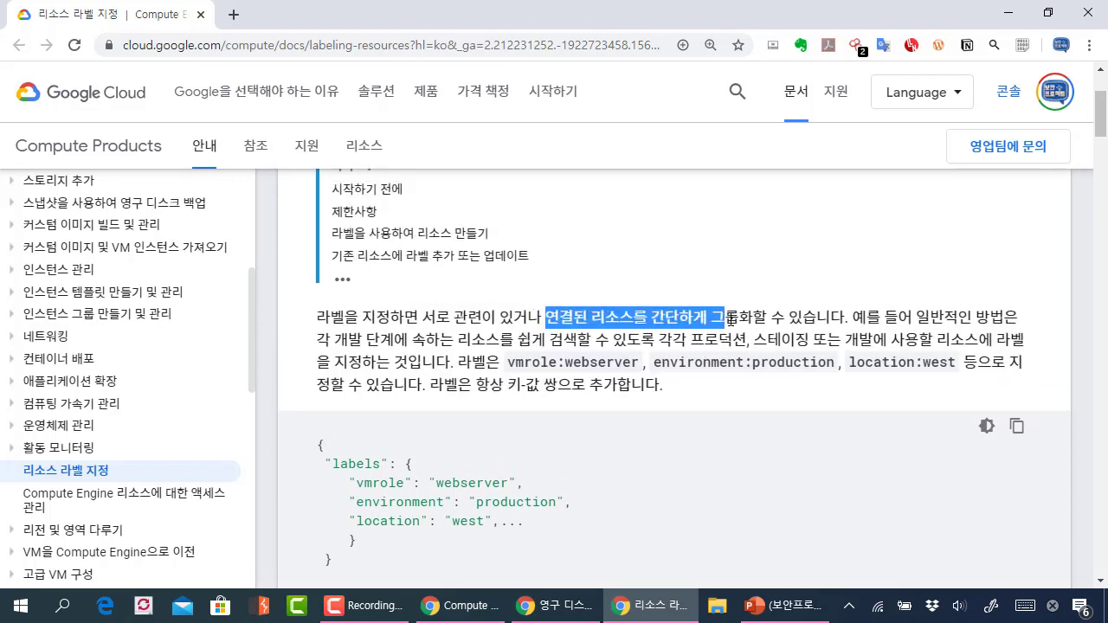
pyautogui.click(744, 321)
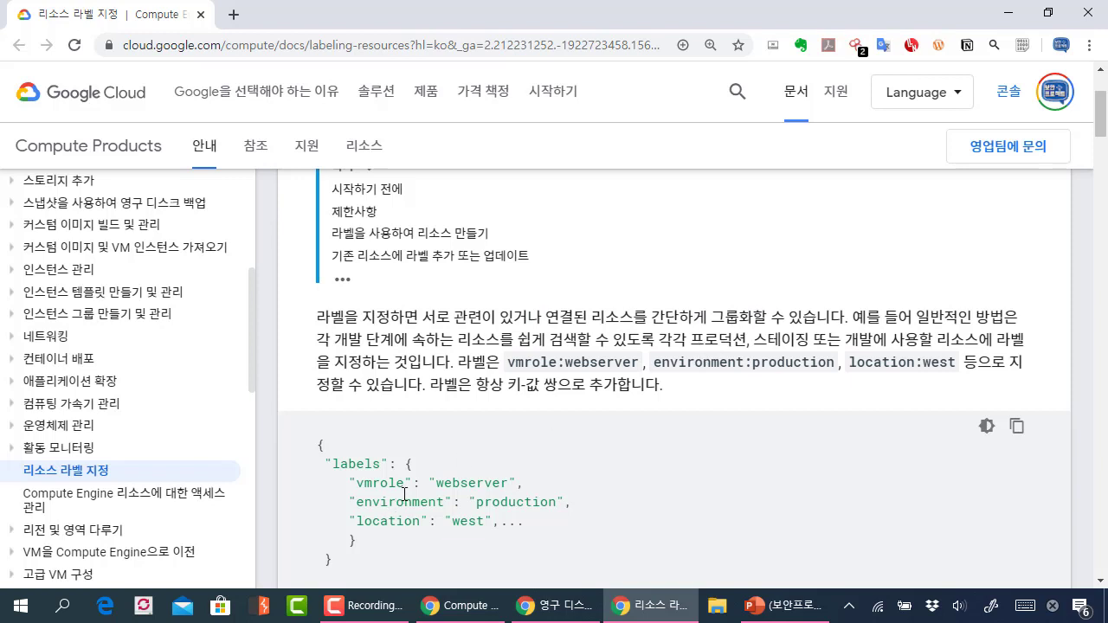
# Step: Examine the vmrole and webserver key-value pair in the documentation's JSON labels example
pyautogui.moveTo(404, 494); pyautogui.dragTo(351, 483)
pyautogui.click(462, 526)
pyautogui.moveTo(509, 483); pyautogui.dragTo(432, 482)
pyautogui.scroll(-2, 425, 459)
pyautogui.click(385, 372)
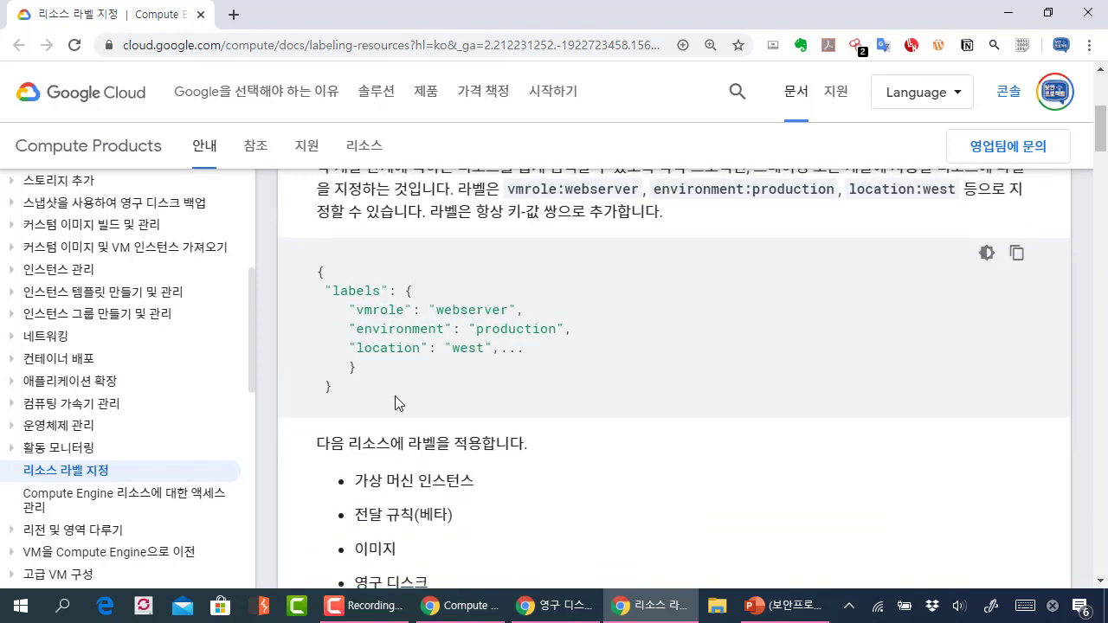
pyautogui.scroll(1, 395, 403)
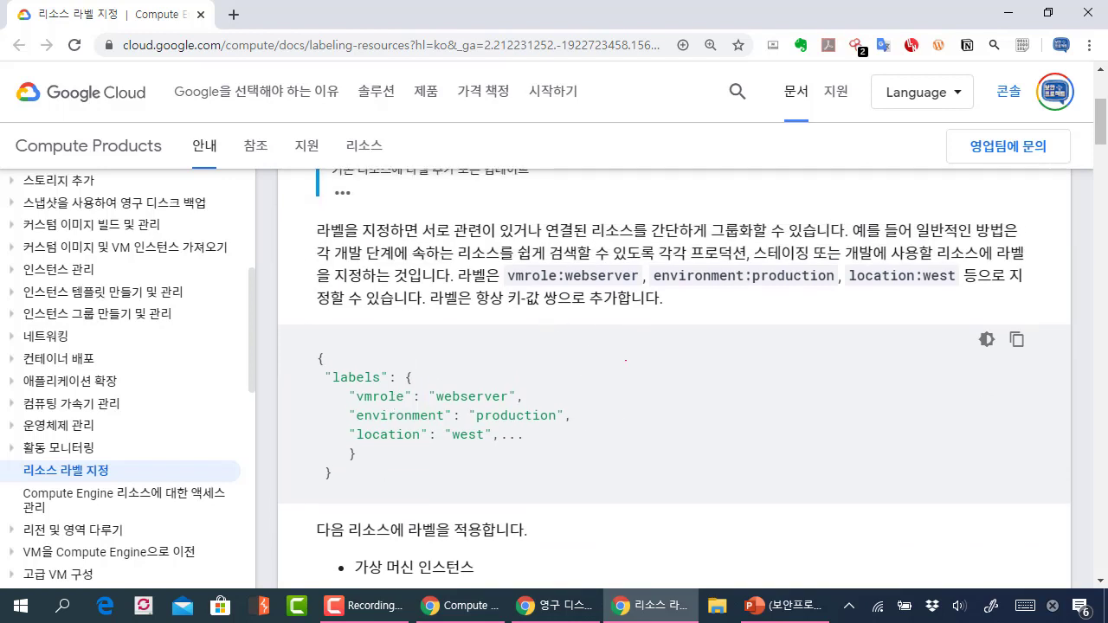
# Step: Annotate the JSON labels example with a handwritten "API" note and brackets around the block, and clear the drawing
pyautogui.moveTo(619, 377)
pyautogui.mouseDown()
pyautogui.moveTo(634, 350)
pyautogui.moveTo(650, 388)
pyautogui.mouseUp()
pyautogui.moveTo(625, 374)
pyautogui.mouseDown()
pyautogui.moveTo(670, 372)
pyautogui.moveTo(674, 399)
pyautogui.mouseUp()
pyautogui.moveTo(674, 356); pyautogui.dragTo(679, 372)
pyautogui.moveTo(740, 408); pyautogui.dragTo(628, 424)
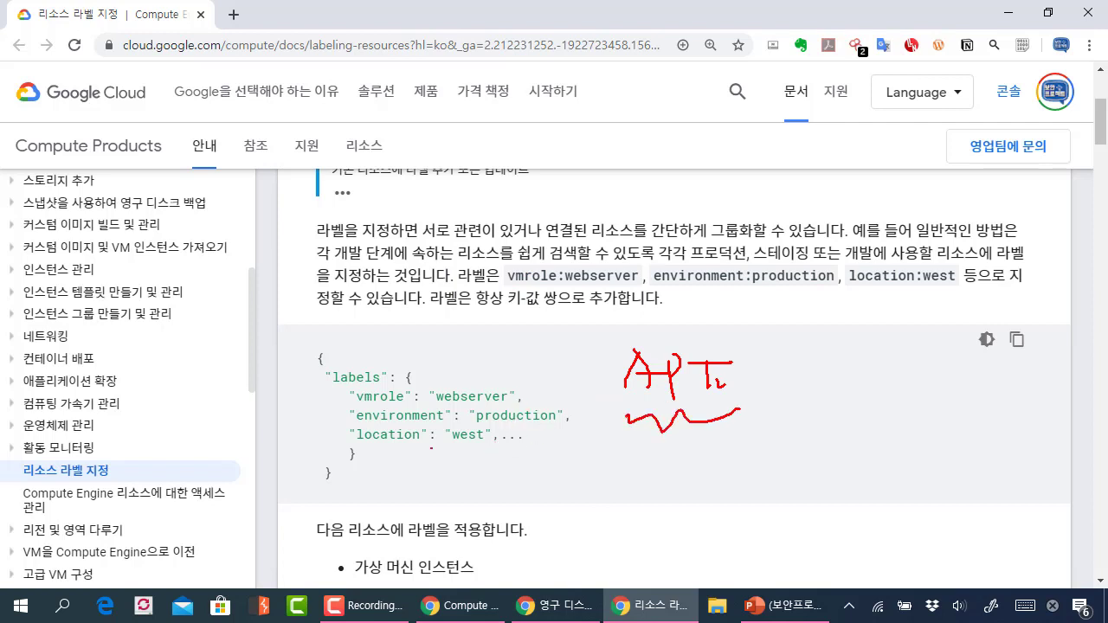
pyautogui.moveTo(337, 391); pyautogui.dragTo(310, 443)
pyautogui.moveTo(552, 387)
pyautogui.mouseDown()
pyautogui.moveTo(568, 401)
pyautogui.moveTo(545, 451)
pyautogui.mouseUp()
pyautogui.press('Escape')
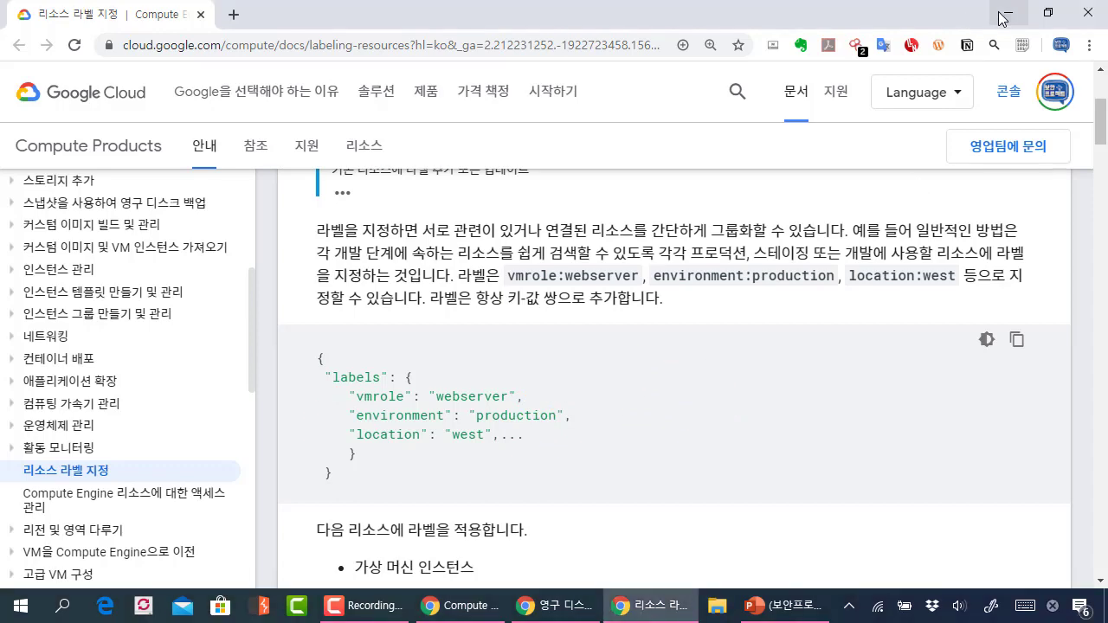
# Step: Return to the snapshot form and enter application as the new label's key
pyautogui.click(1005, 12)
pyautogui.click(460, 407)
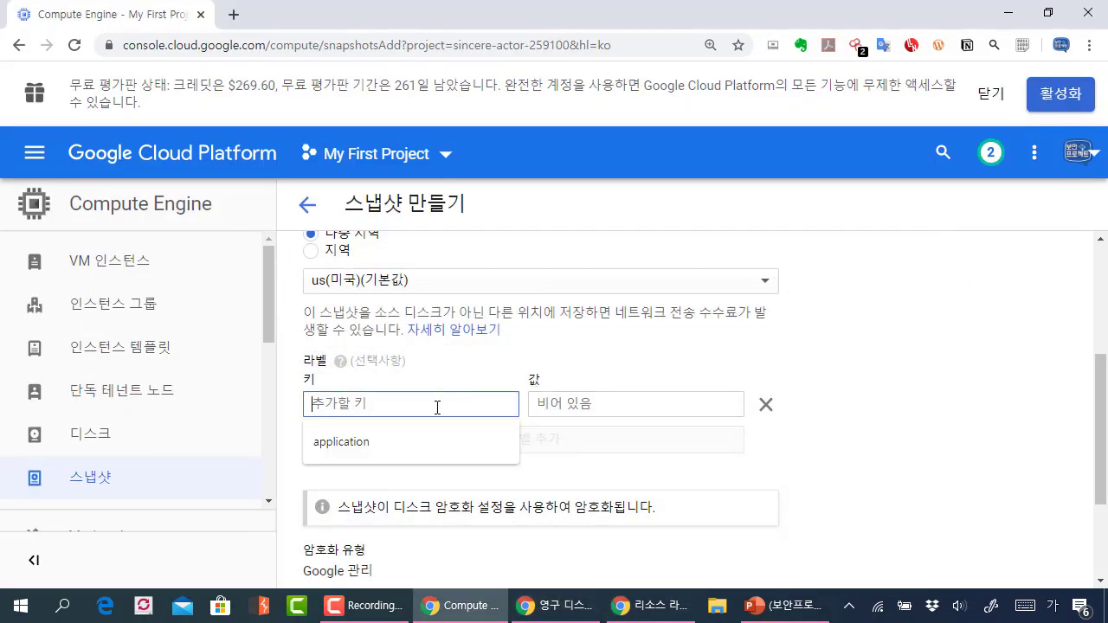
pyautogui.write('ㅇ')
pyautogui.press('BackSpace')
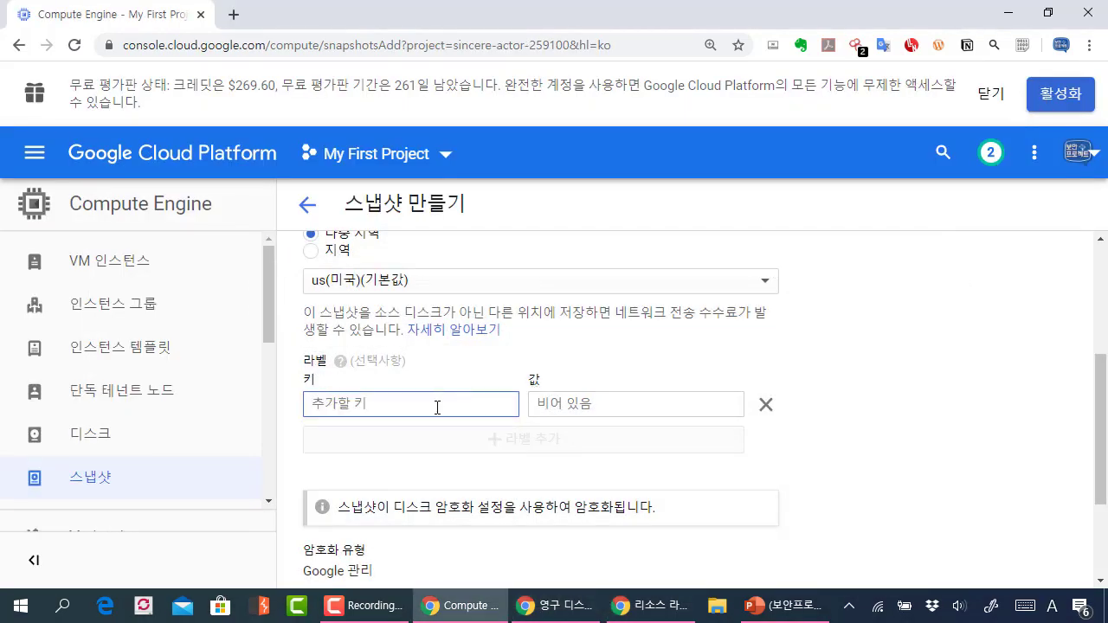
pyautogui.write('application')
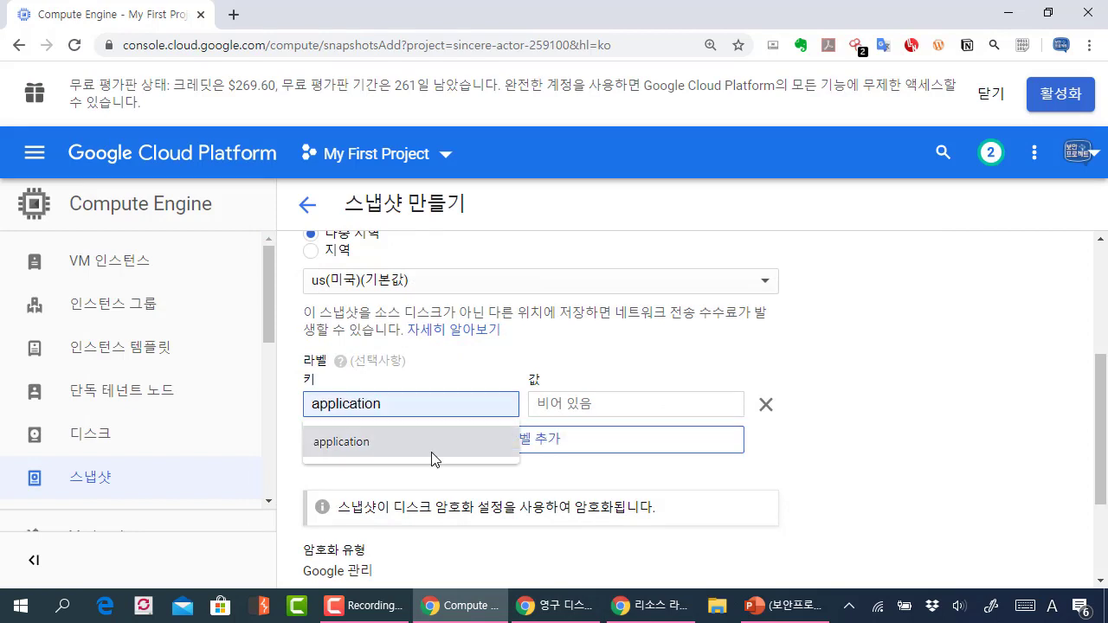
# Step: Accept application as the label key and set its value to wordpress
pyautogui.click(431, 452)
pyautogui.click(671, 409)
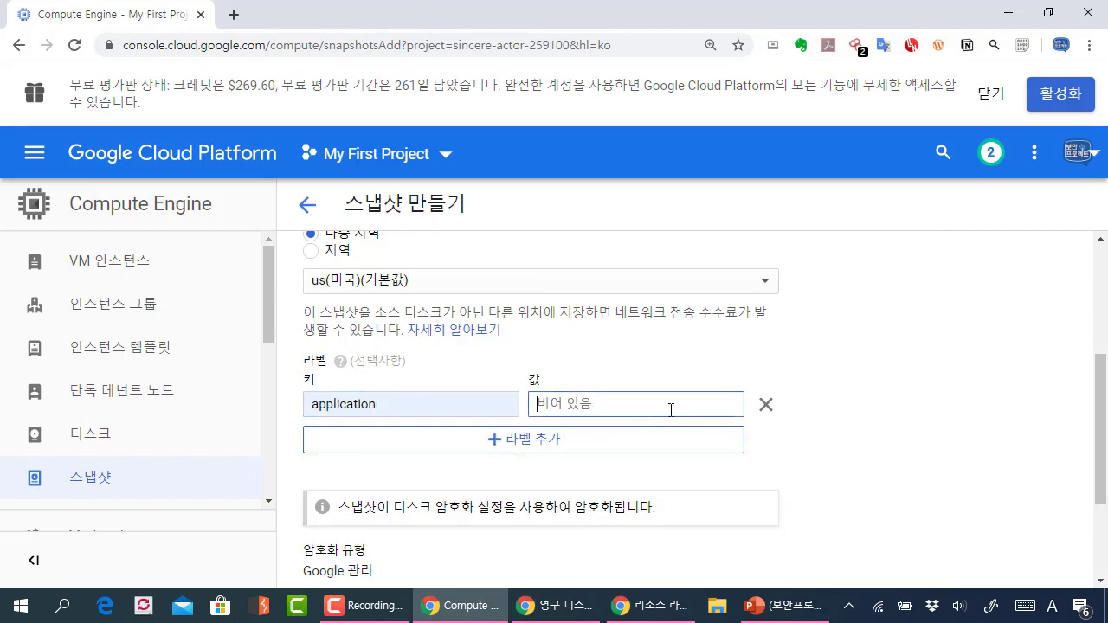
pyautogui.write('wordpress')
pyautogui.click(676, 356)
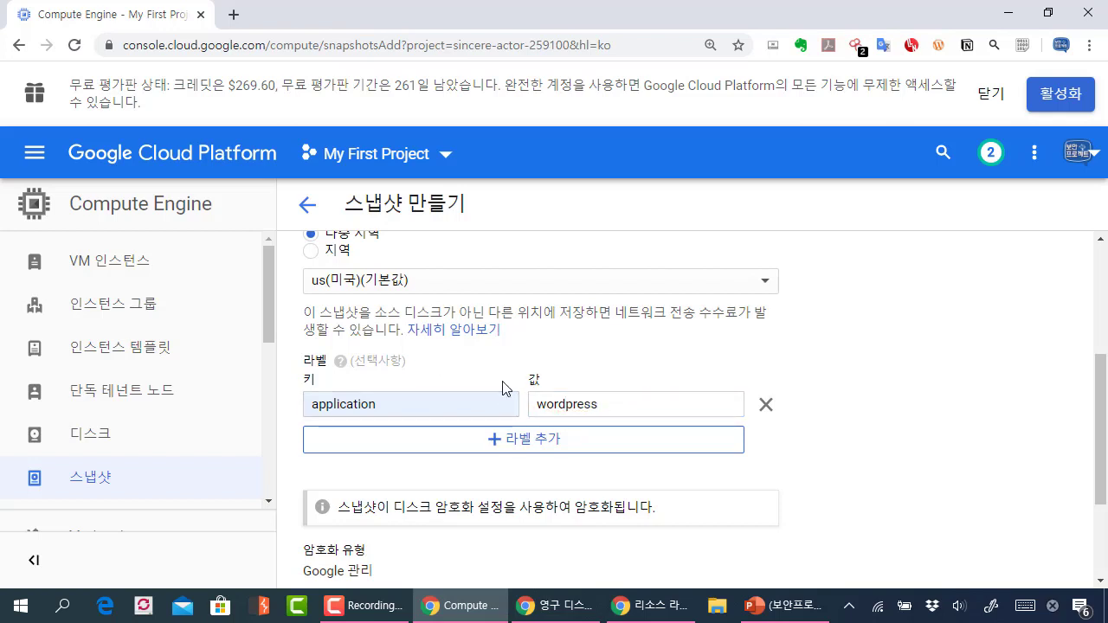
pyautogui.scroll(1, 507, 387)
pyautogui.scroll(-1, 519, 372)
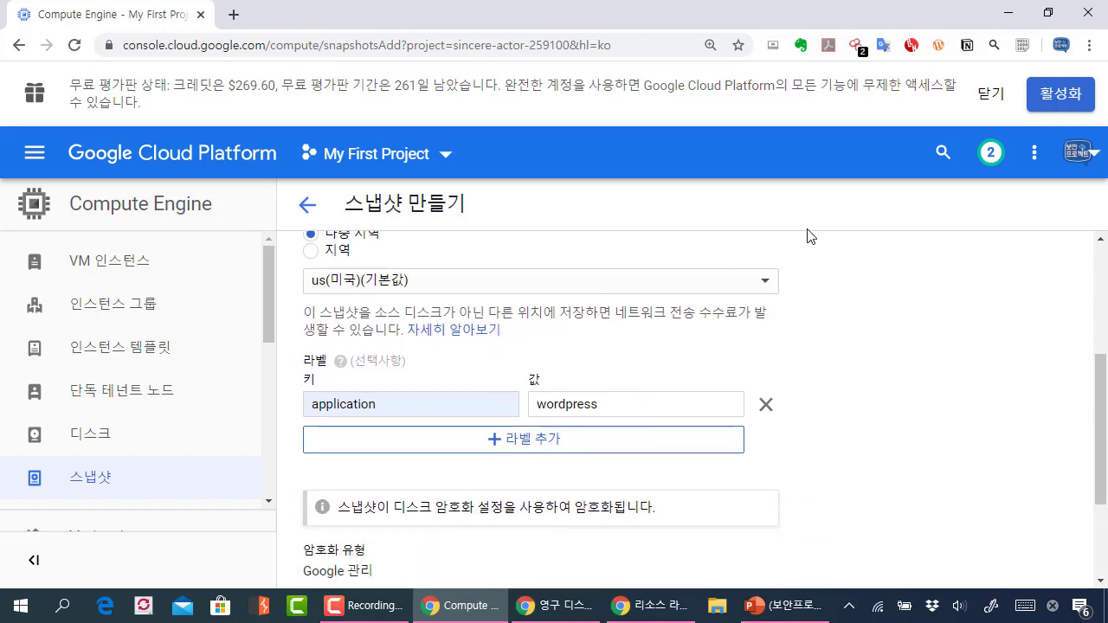
# Step: Show the snapshot form full screen and add a second label with key location and value dmz
pyautogui.press('F11')
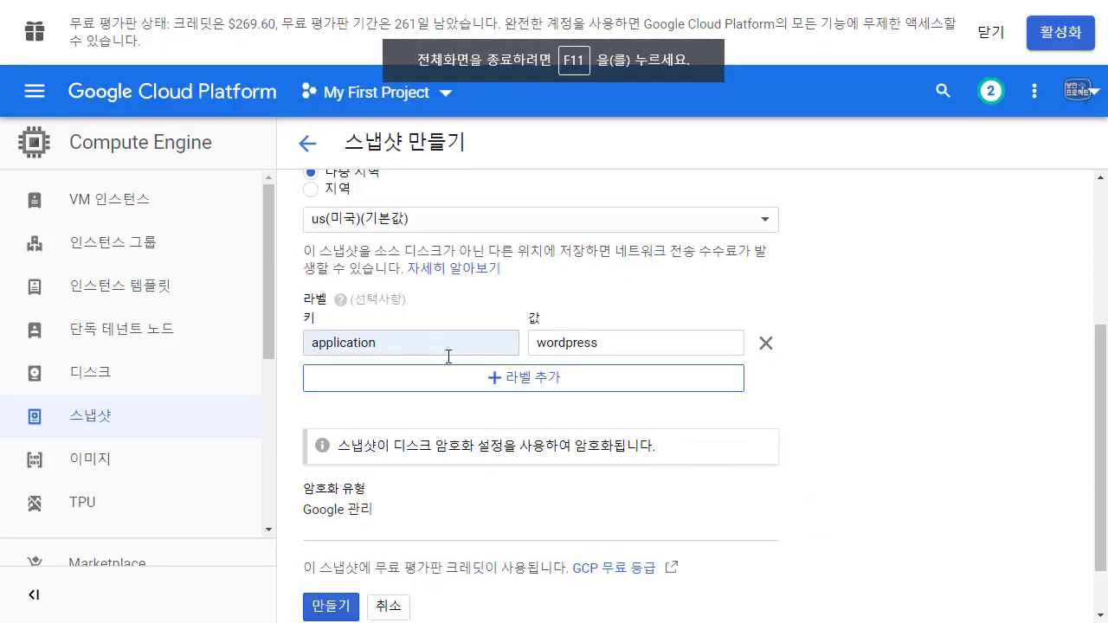
pyautogui.click(494, 378)
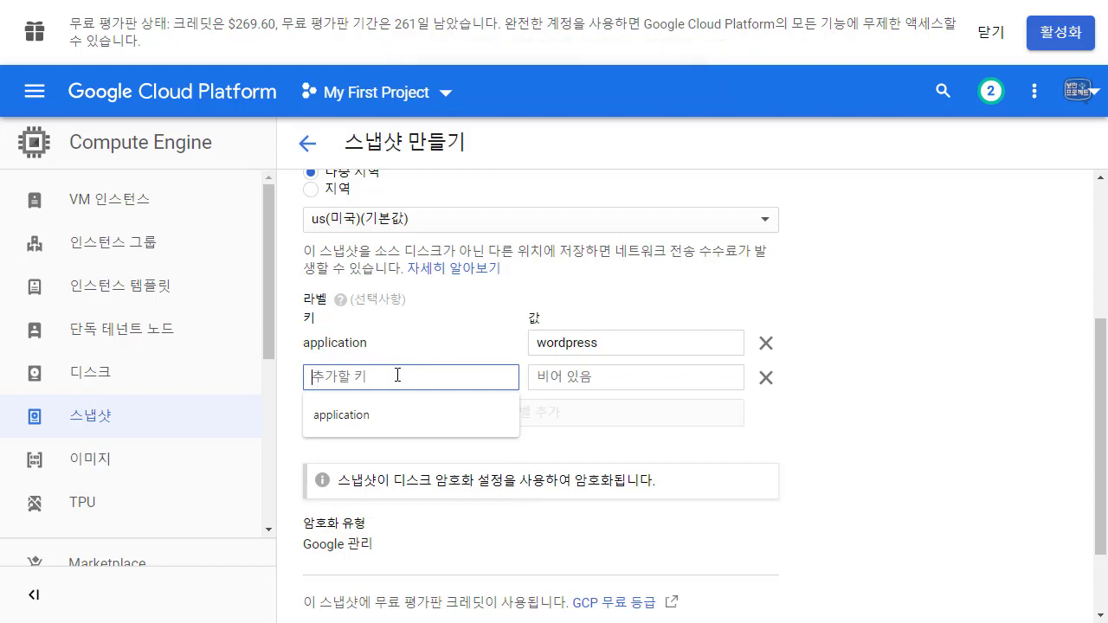
pyautogui.write('location')
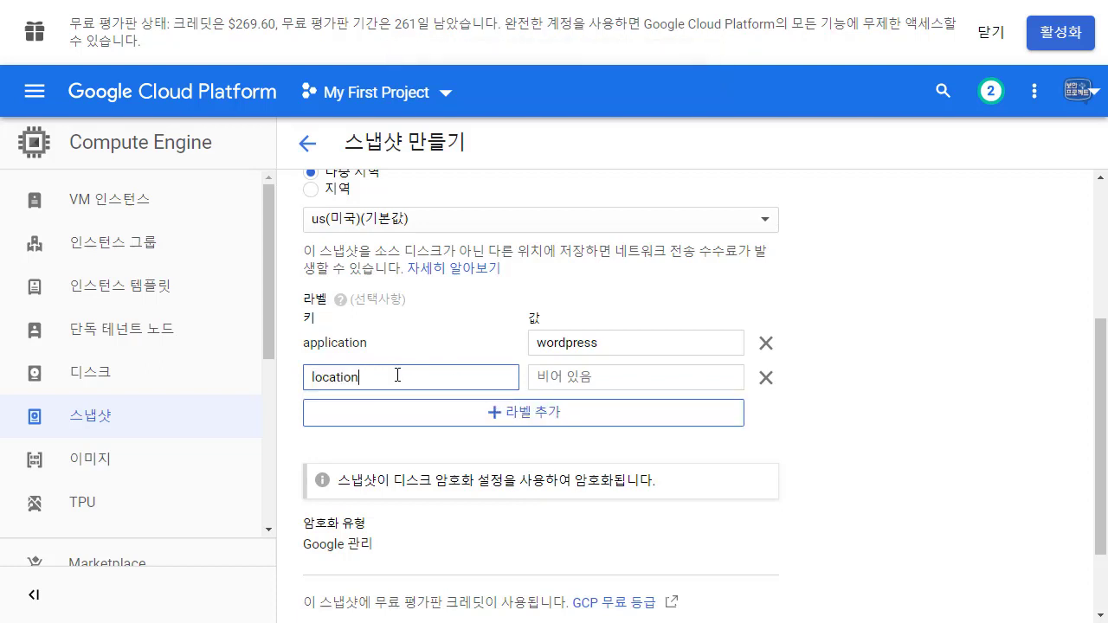
pyautogui.press('Tab')
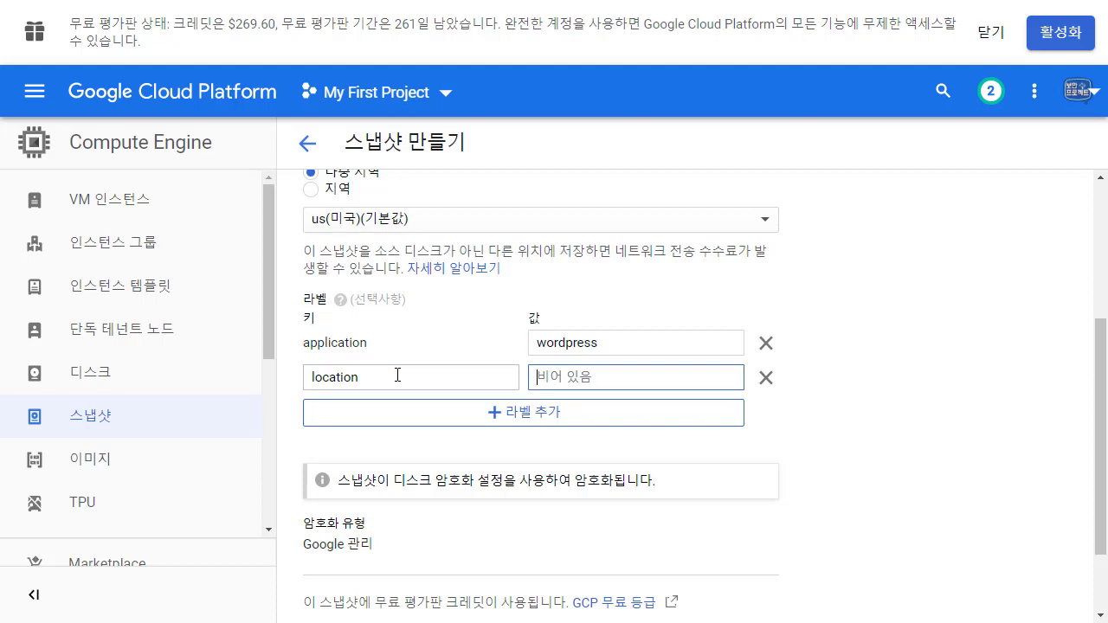
pyautogui.write('DMZ')
pyautogui.press('BackSpace')
pyautogui.press('BackSpace')
pyautogui.press('BackSpace')
pyautogui.write('dmz')
# Step: Change the second label's key to dmz and its value to webserver
pyautogui.hotkey('shift', 'Tab')
pyautogui.write('dmz')
pyautogui.press('Tab')
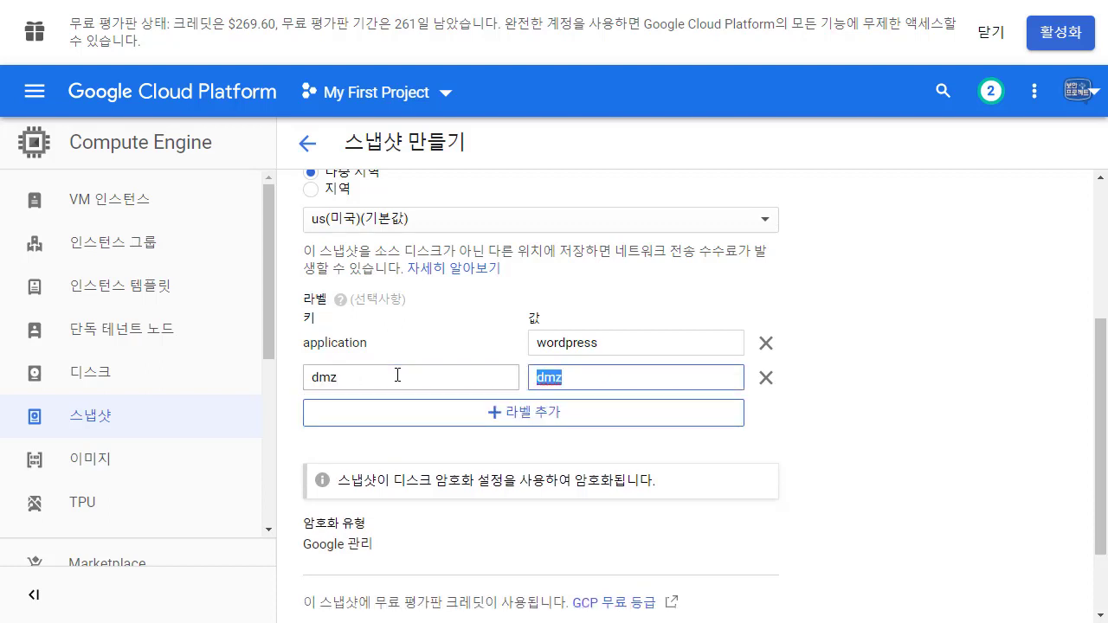
pyautogui.write('webserv')
pyautogui.press('BackSpace')
pyautogui.write('rver')
pyautogui.click(870, 390)
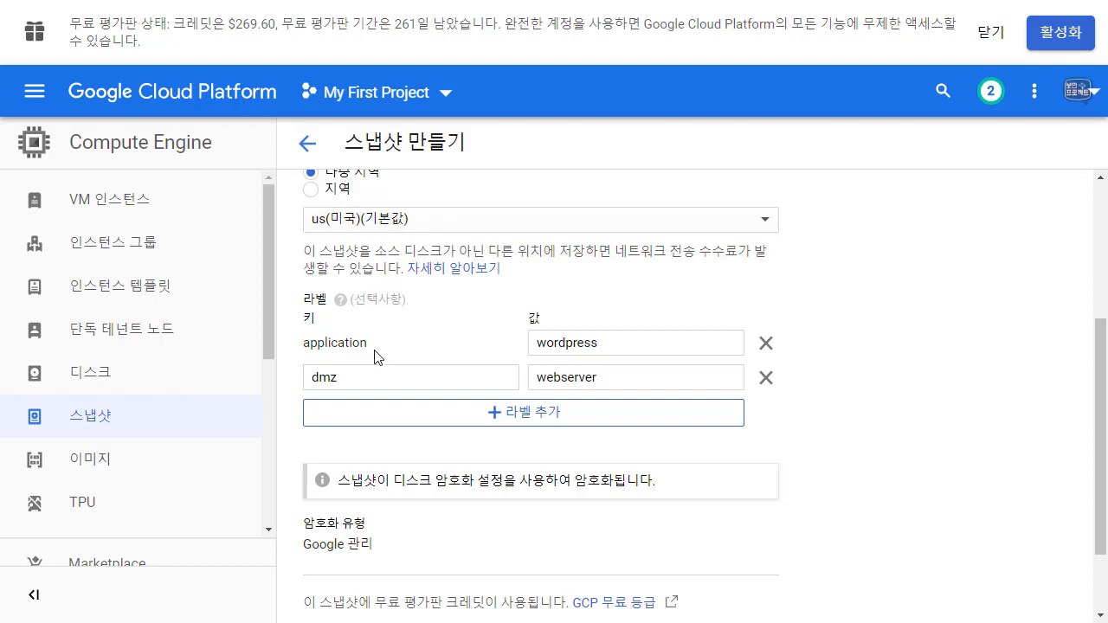
# Step: Try to create the snapshot with a blank third label row, and remove that row
pyautogui.click(498, 413)
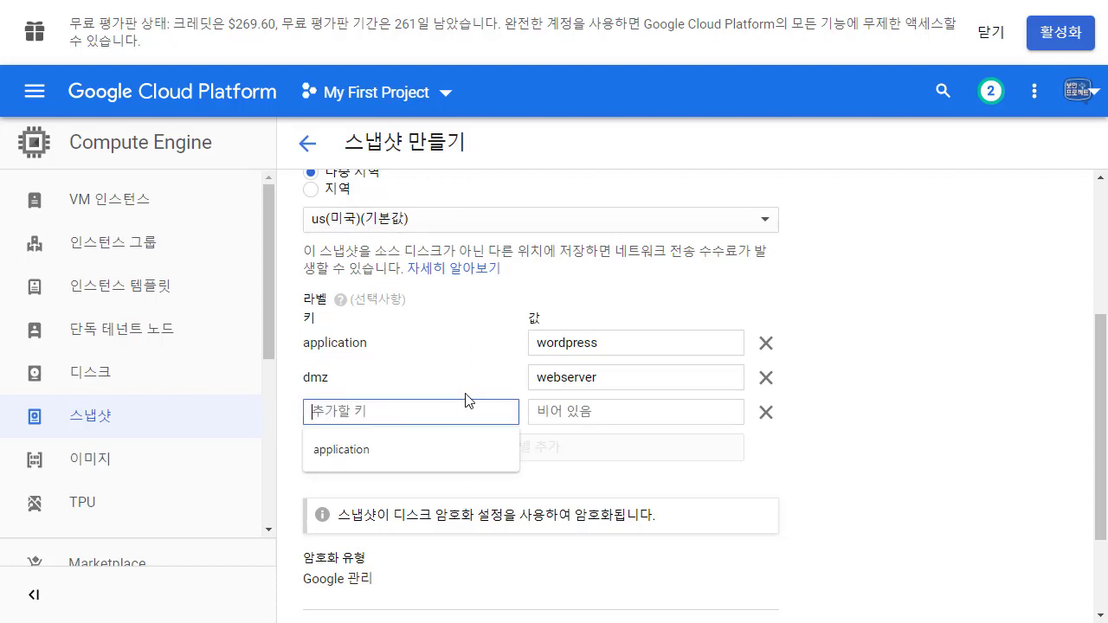
pyautogui.click(882, 449)
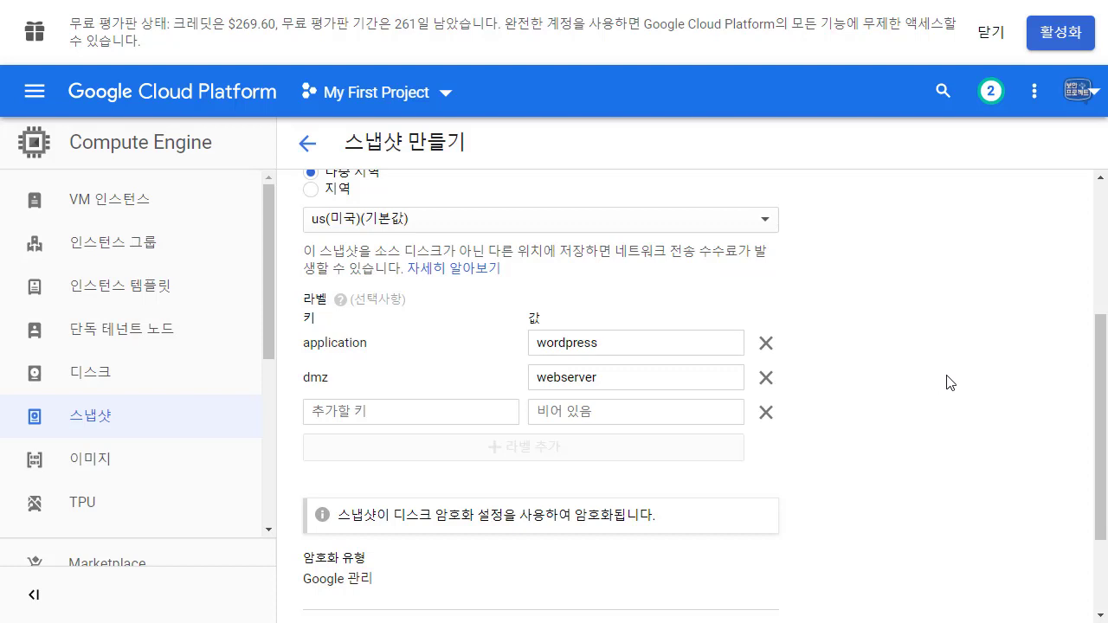
pyautogui.scroll(-1, 944, 388)
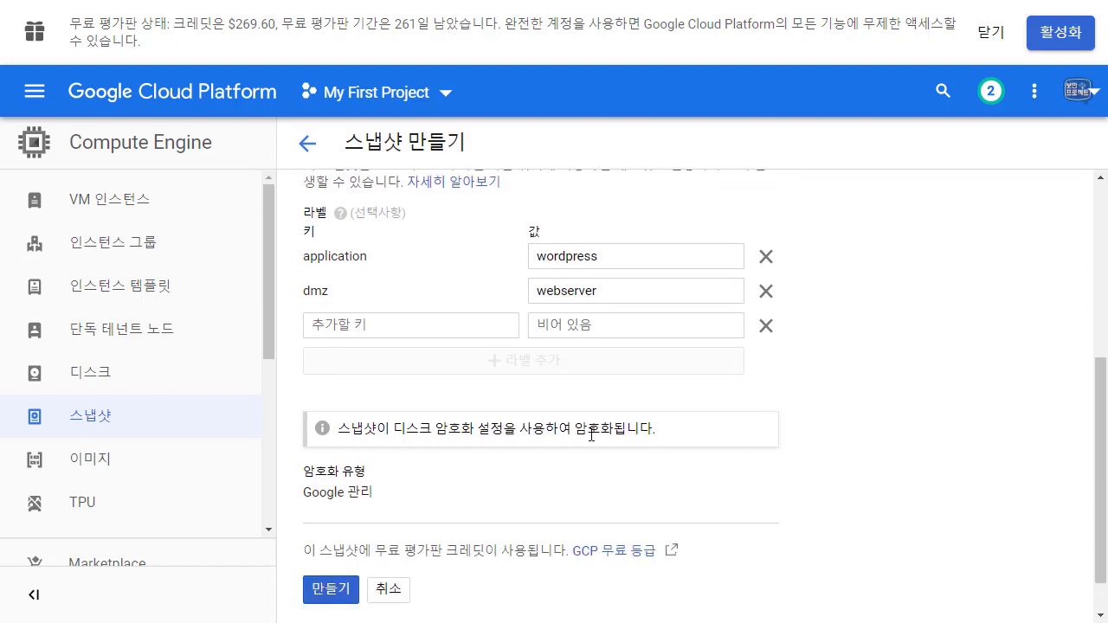
pyautogui.hotkey('ctrl', '-')
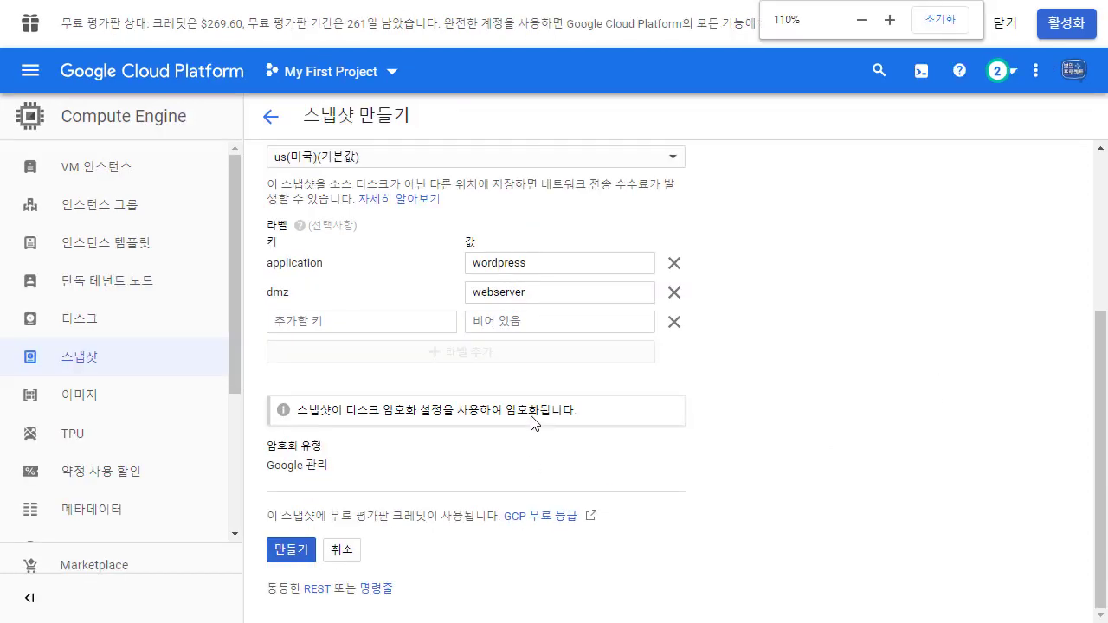
pyautogui.scroll(2, 513, 456)
pyautogui.scroll(-2, 513, 456)
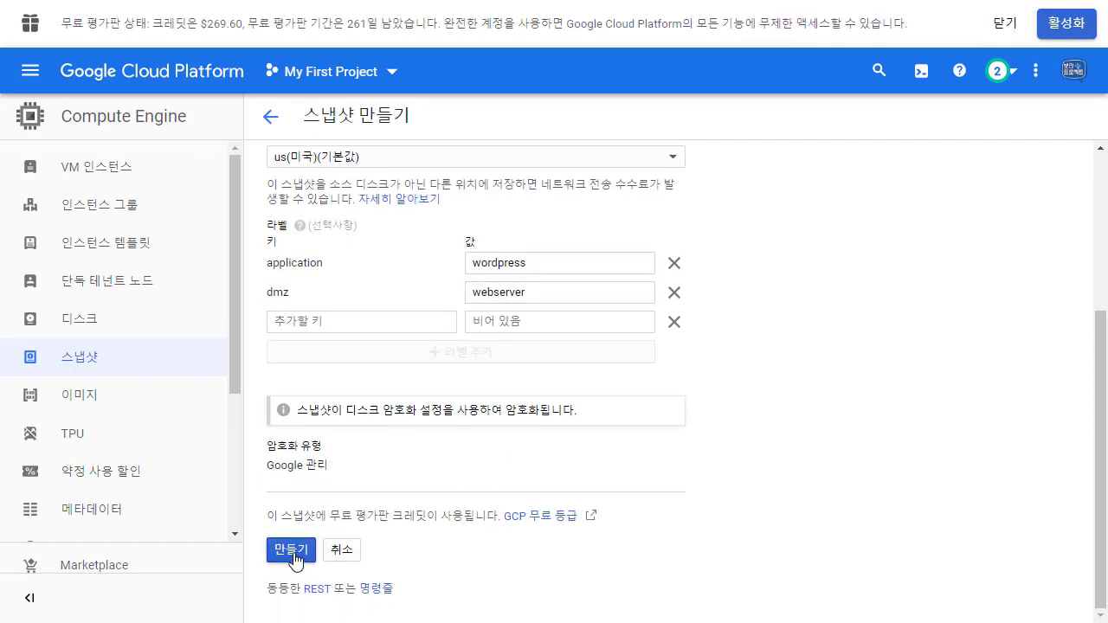
pyautogui.scroll(2, 317, 494)
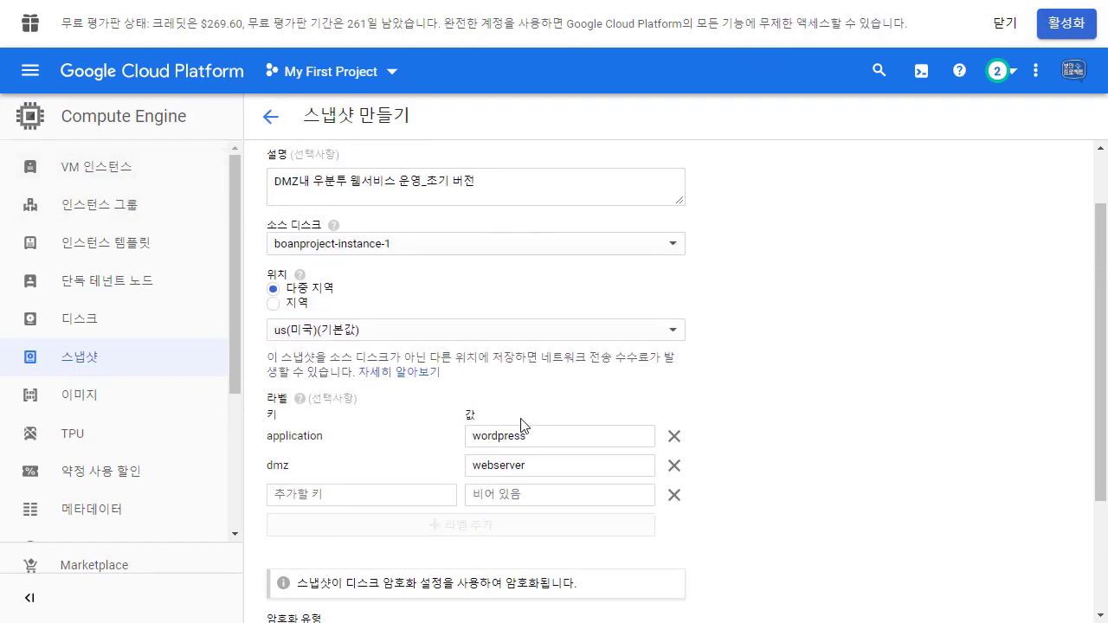
pyautogui.scroll(-2, 521, 425)
pyautogui.click(291, 548)
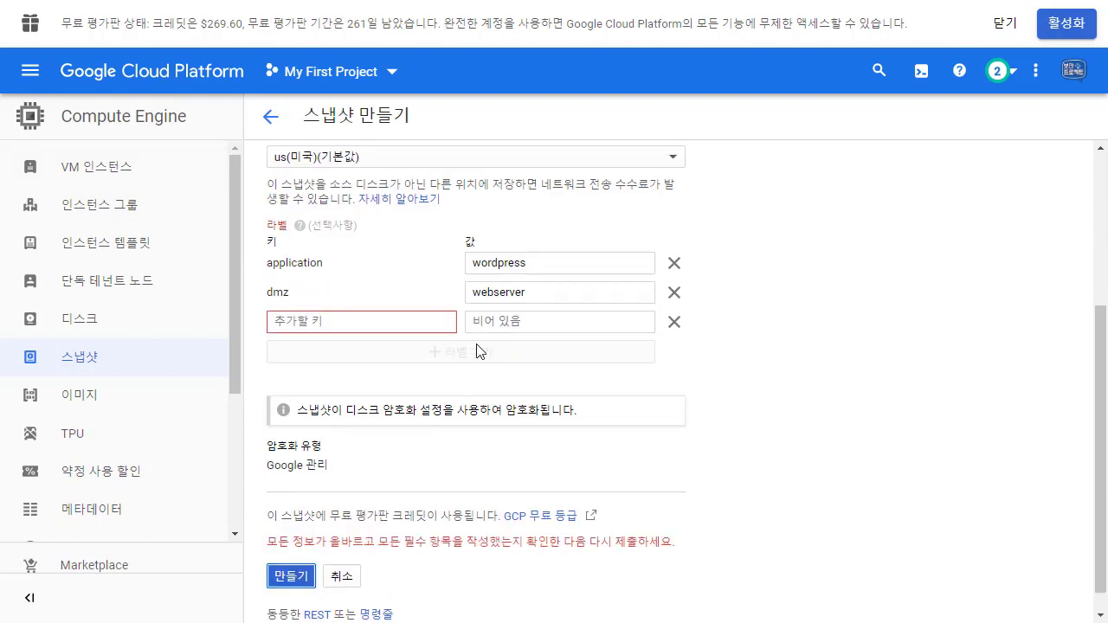
pyautogui.click(407, 320)
pyautogui.click(674, 321)
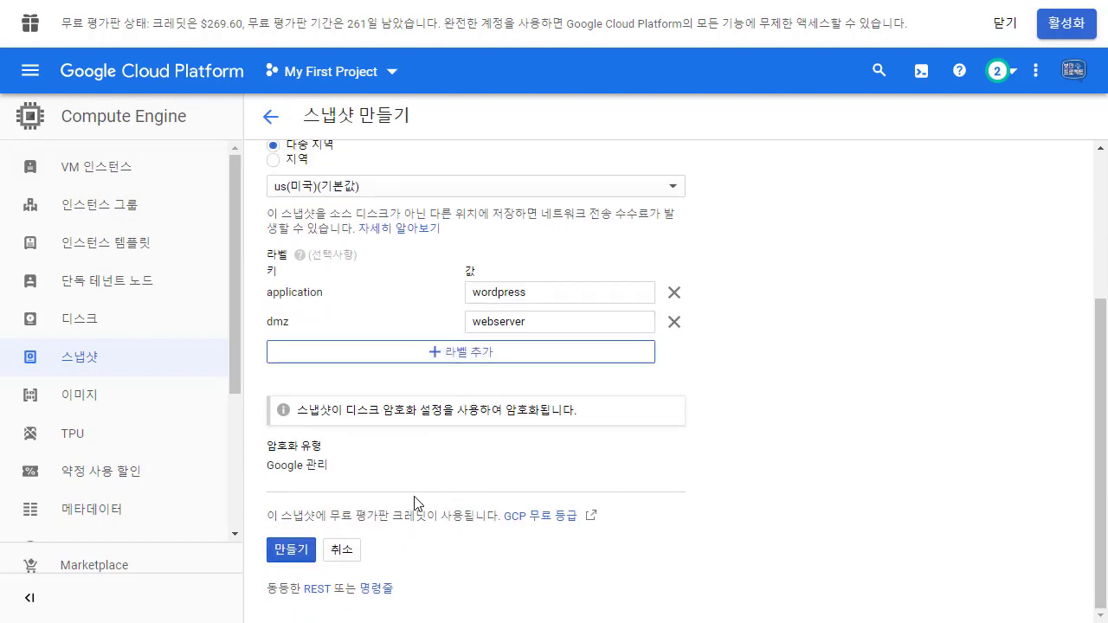
# Step: Create the snapshot with its two labels and open the list of VM instances
pyautogui.click(286, 549)
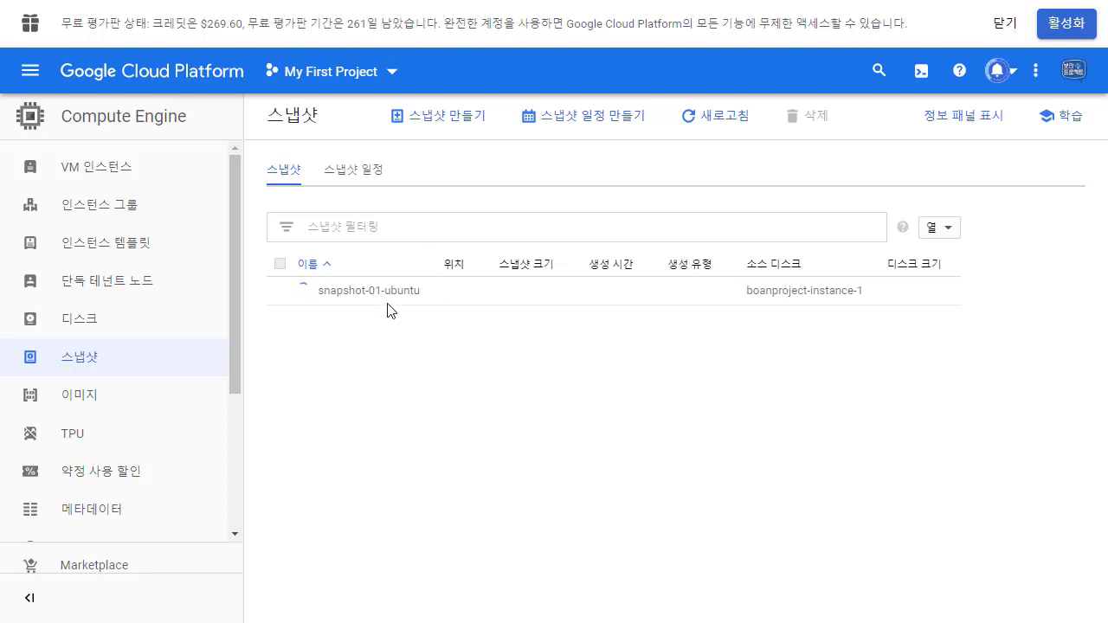
pyautogui.moveTo(553, 9)
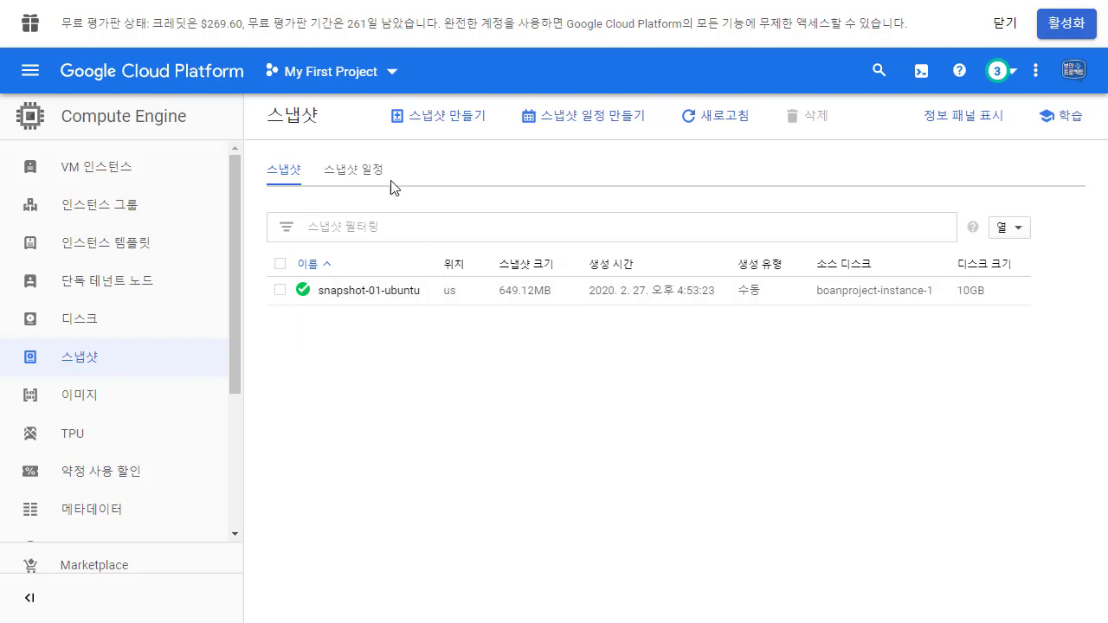
pyautogui.click(141, 171)
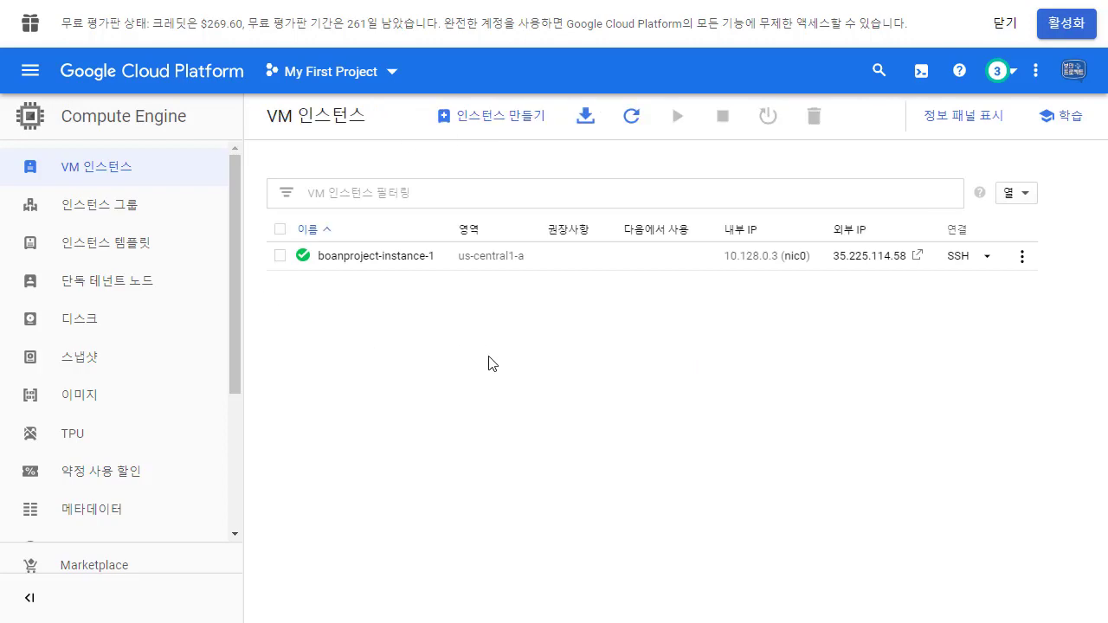
# Step: Open Notepad in front of the VM instances list and write 인스턴스 as the note's first word
pyautogui.press('super+r')
pyautogui.press('Return')
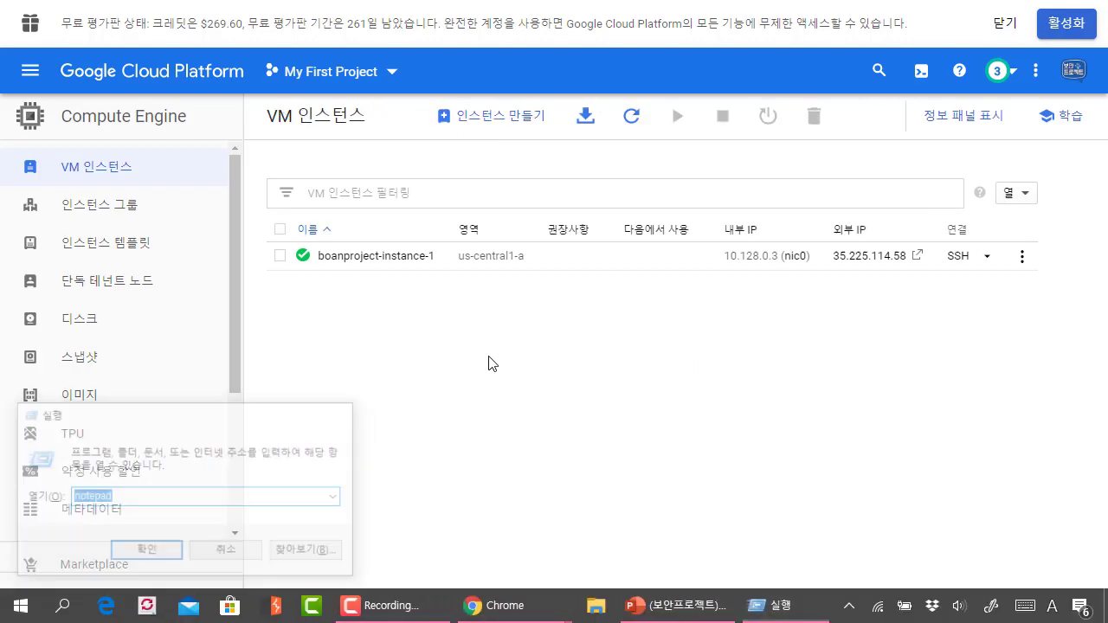
pyautogui.moveTo(257, 16); pyautogui.dragTo(530, 383)
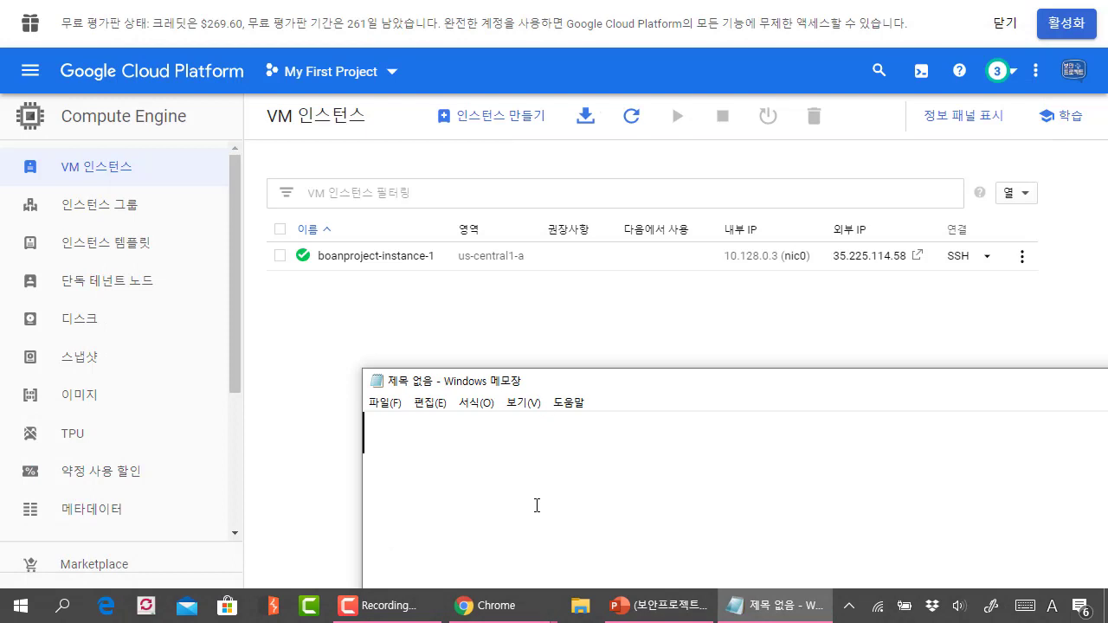
pyautogui.write('인스턴')
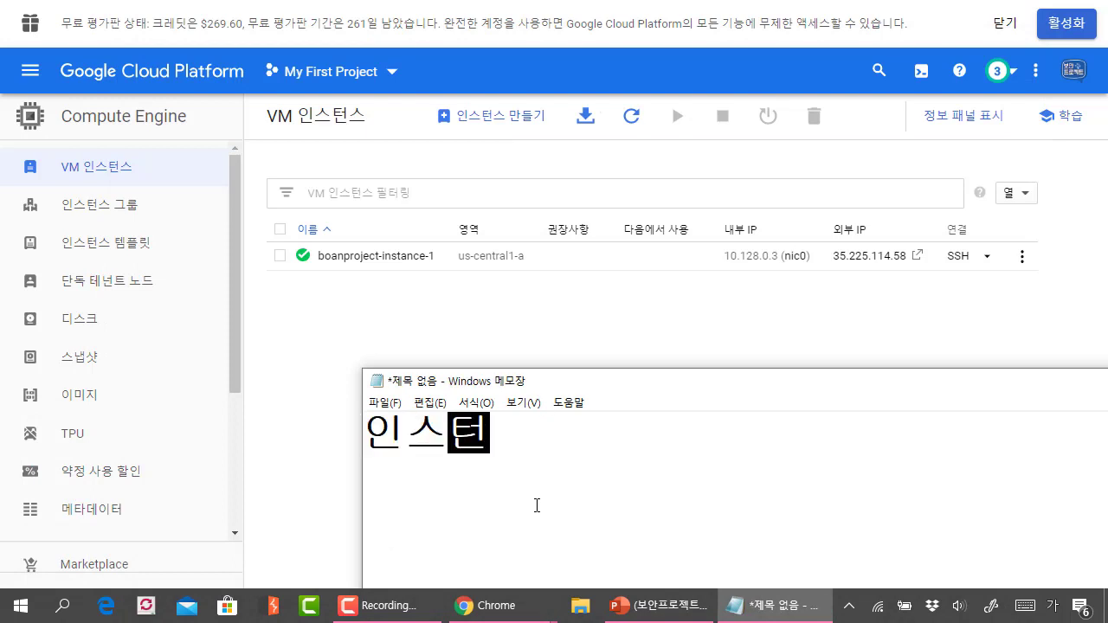
pyautogui.write('스 ㅡ>')
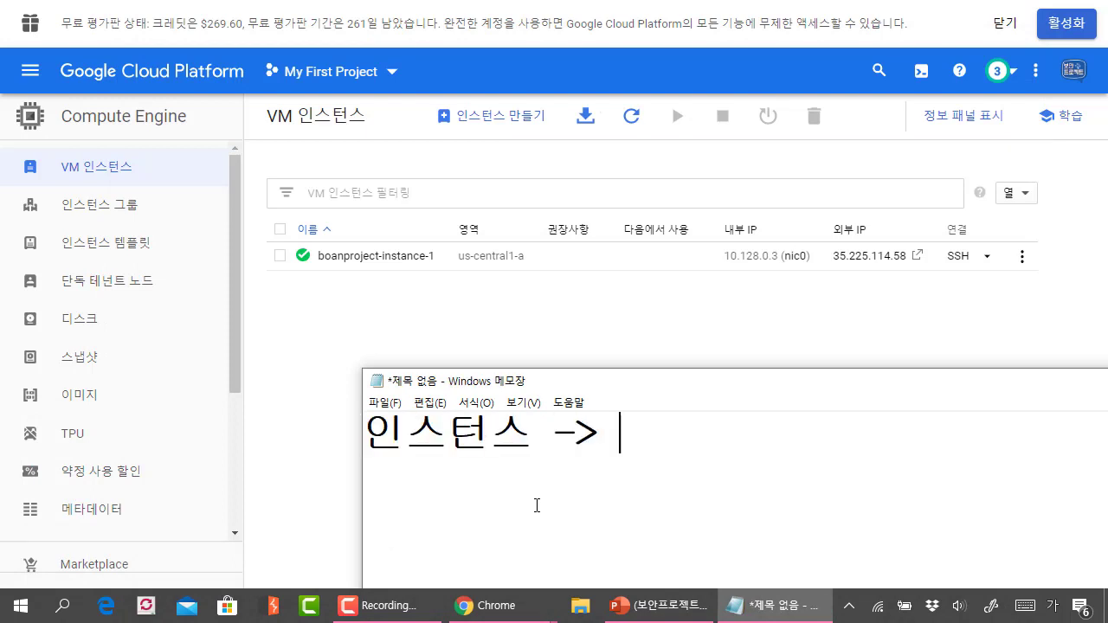
pyautogui.moveTo(554, 378); pyautogui.dragTo(413, 347)
pyautogui.moveTo(480, 405); pyautogui.dragTo(406, 410)
pyautogui.press('BackSpace')
pyautogui.press('BackSpace')
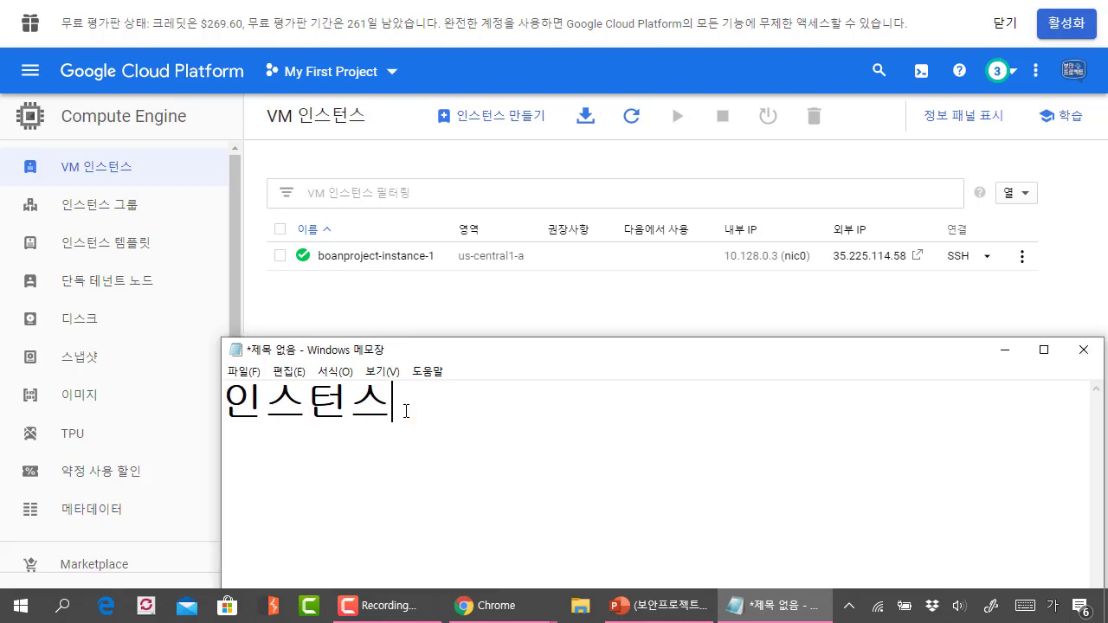
# Step: Try numbering the note line with the prefix "01." and delete the prefix
pyautogui.write('01.')
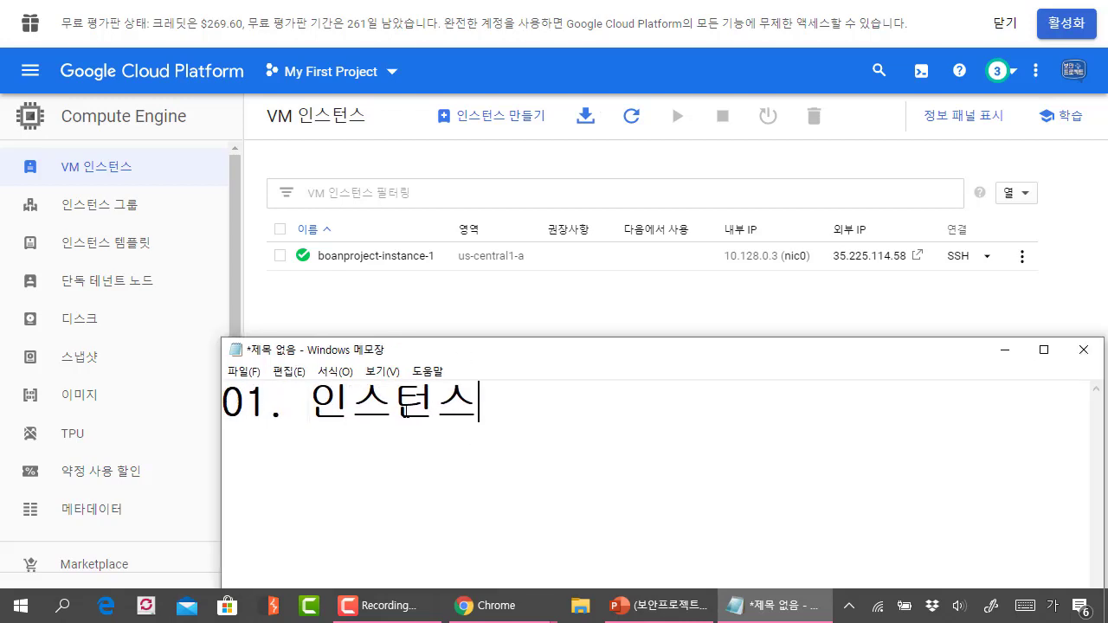
pyautogui.press('Delete')
pyautogui.press('Delete')
pyautogui.press('Delete')
pyautogui.press('Delete')
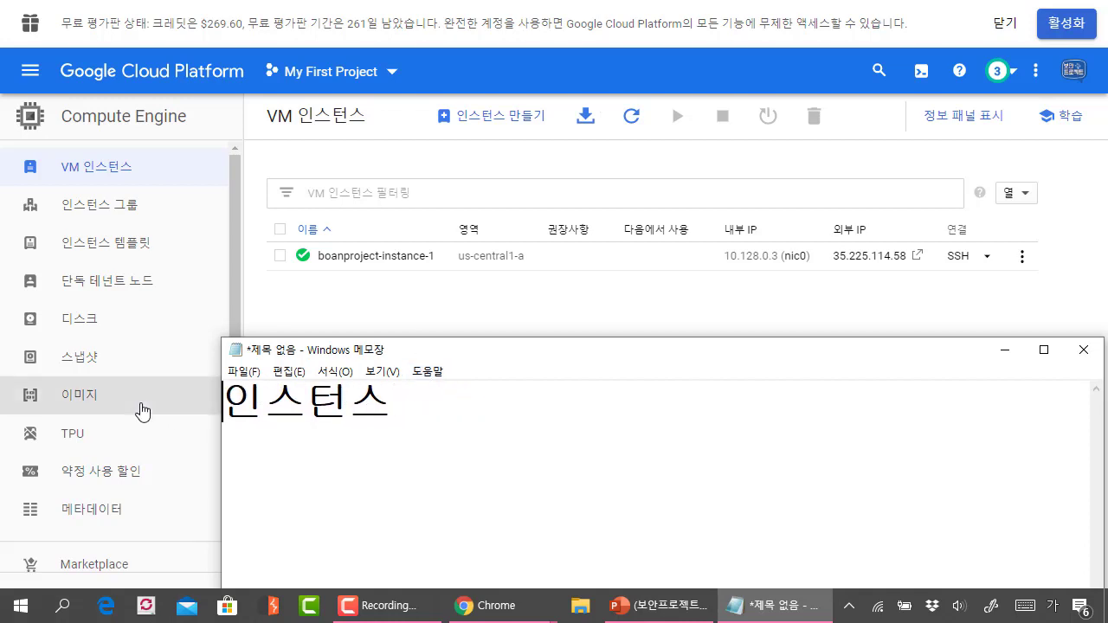
# Step: Reposition the note window and extend the line to read "인스턴스 -> 이미지"
pyautogui.moveTo(316, 353); pyautogui.dragTo(431, 289)
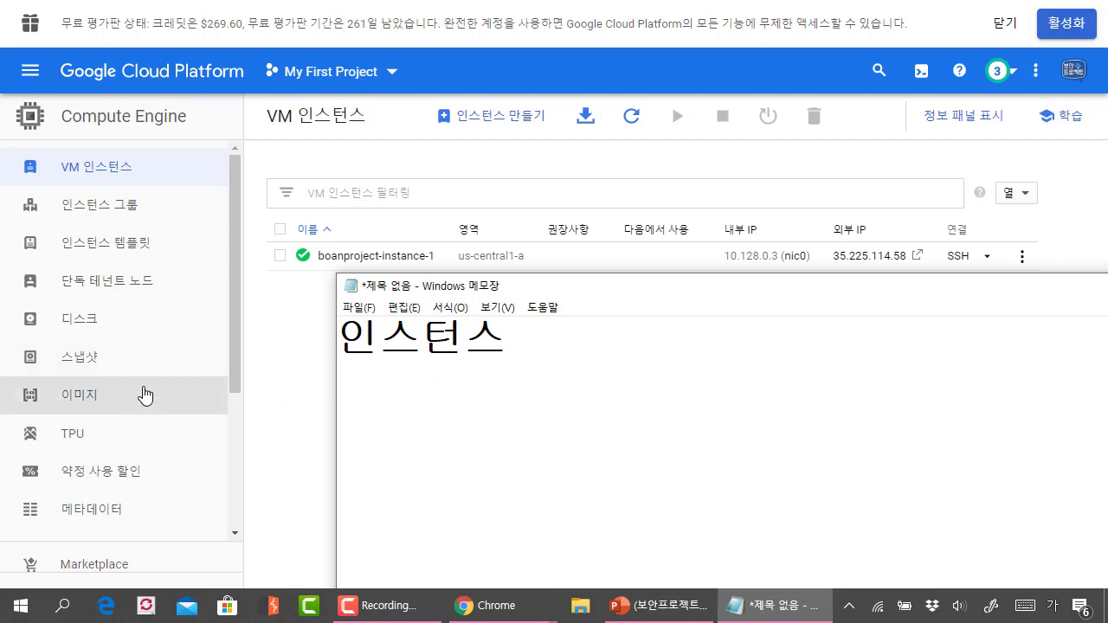
pyautogui.moveTo(563, 285); pyautogui.dragTo(478, 306)
pyautogui.moveTo(254, 356); pyautogui.dragTo(358, 383)
pyautogui.click(456, 366)
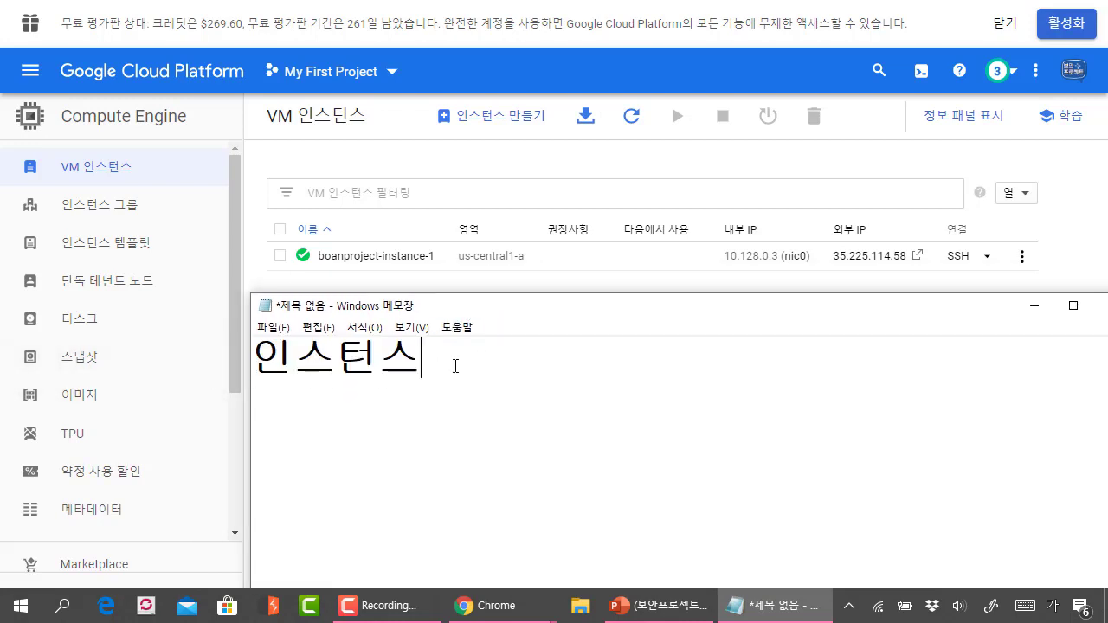
pyautogui.write('-> 이미지')
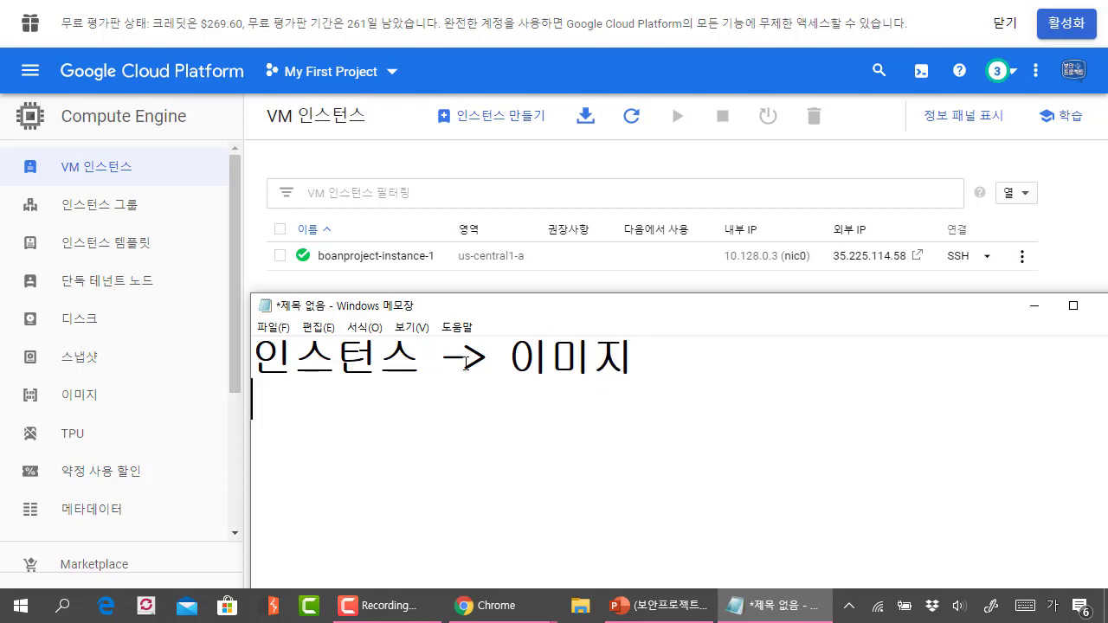
# Step: Return to the console, open the form for creating a new VM instance, and examine its machine type and boot disk options
pyautogui.click(514, 161)
pyautogui.click(502, 119)
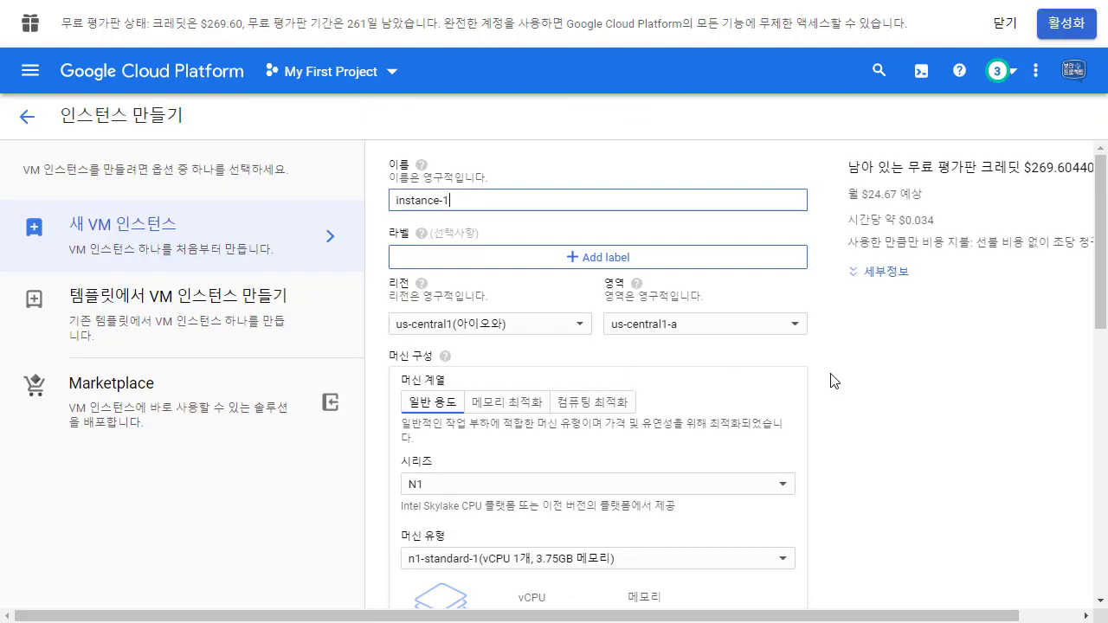
pyautogui.scroll(-2, 829, 380)
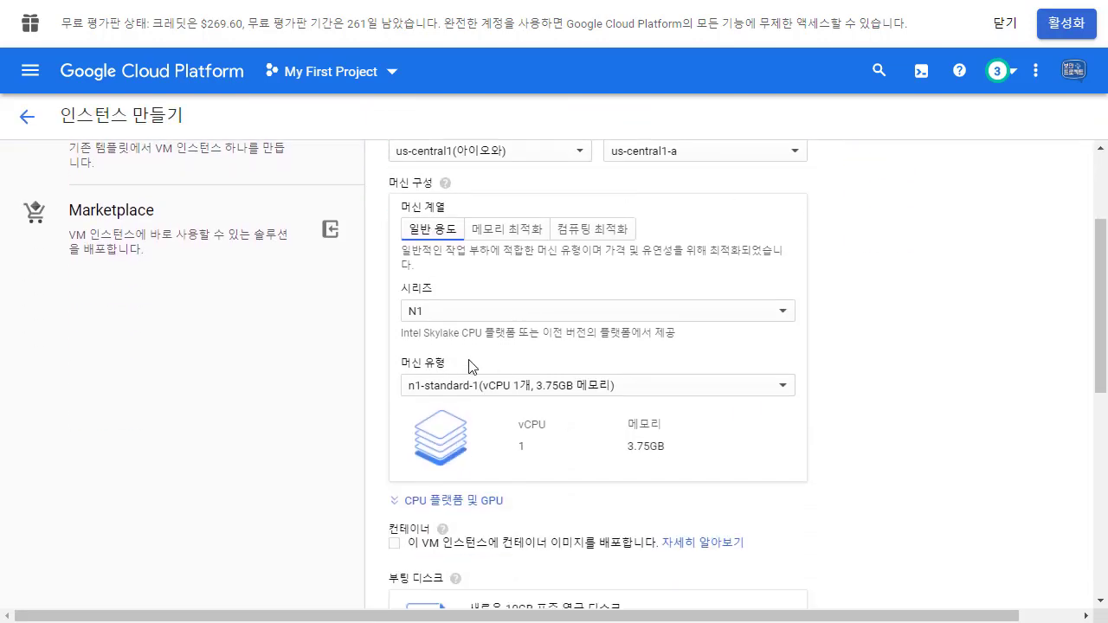
pyautogui.click(550, 391)
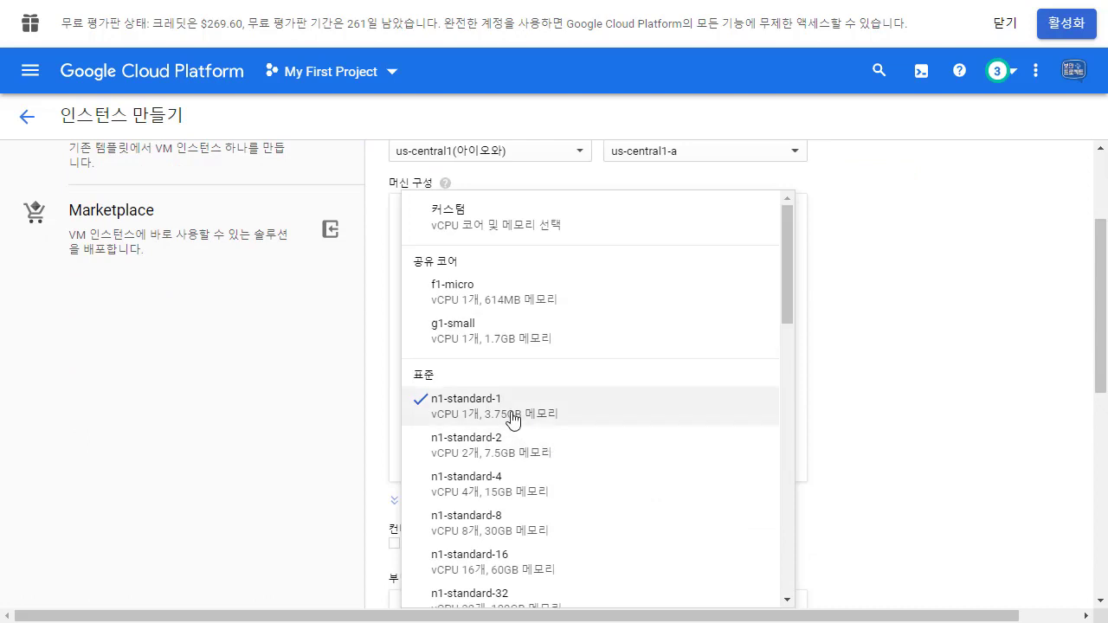
pyautogui.click(923, 352)
pyautogui.scroll(-3, 848, 397)
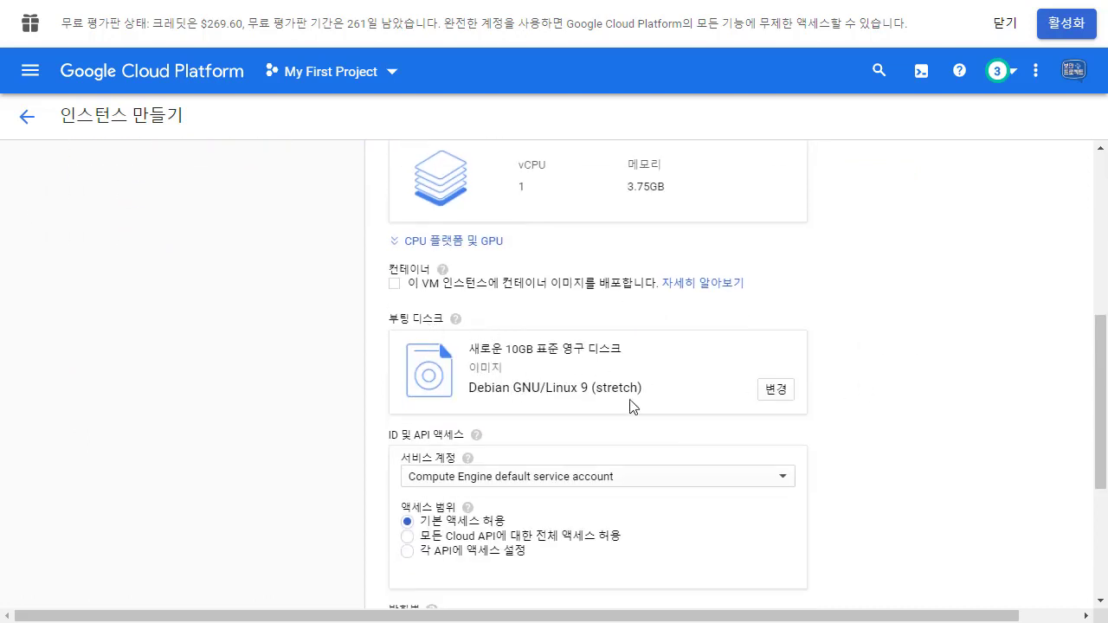
pyautogui.scroll(4, 579, 407)
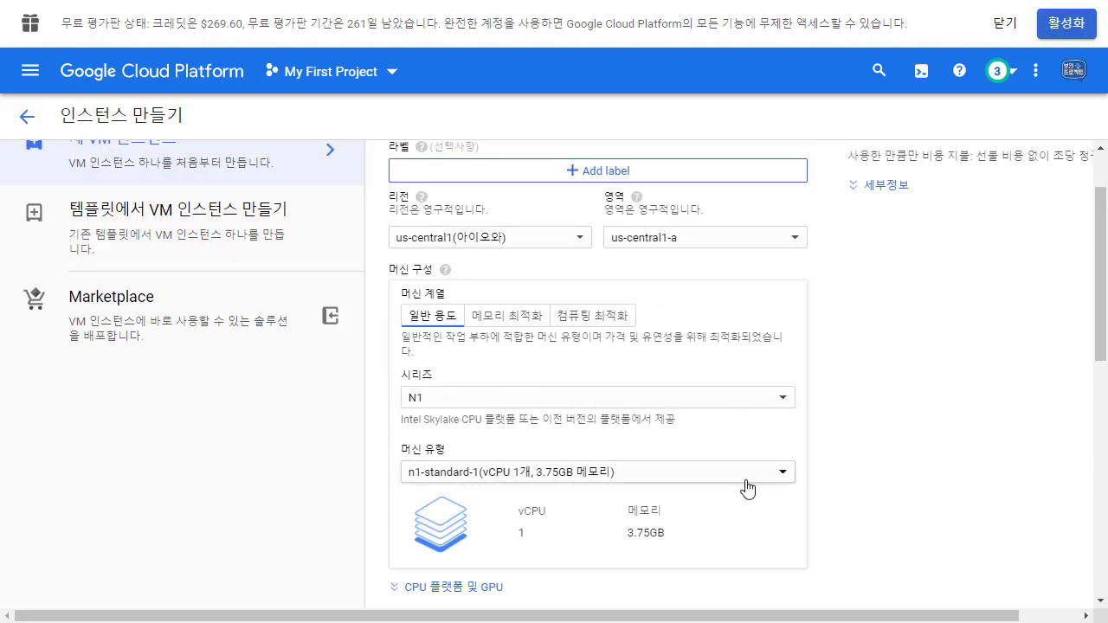
# Step: Open the new instance's boot disk settings and examine the operating systems offered as public images
pyautogui.hotkey('ctrl', '+')
pyautogui.hotkey('ctrl', '-')
pyautogui.hotkey('ctrl', '-')
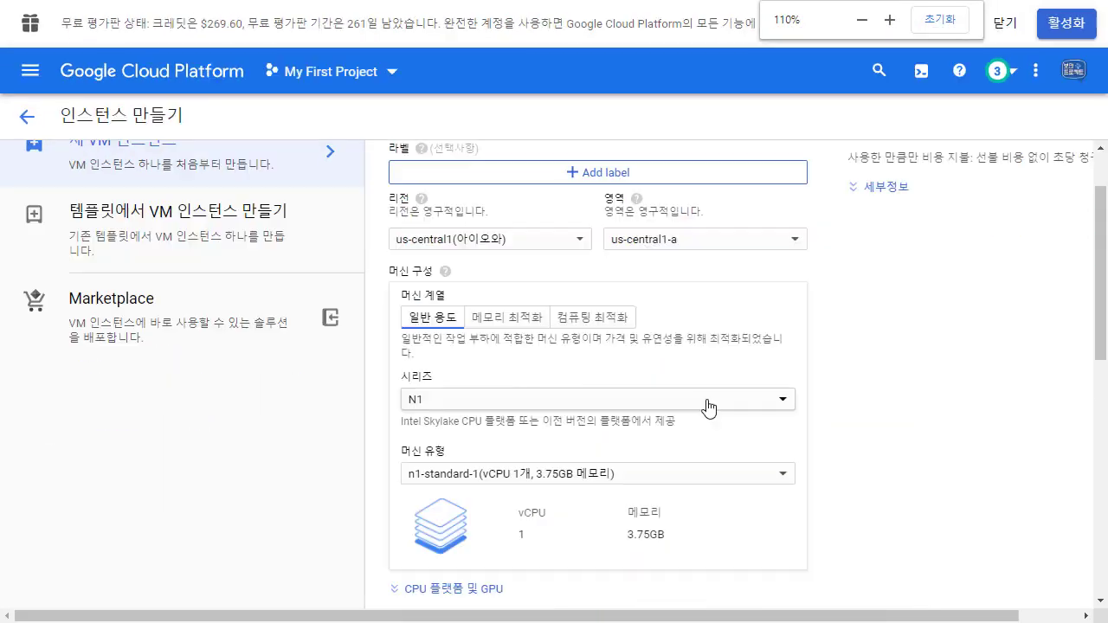
pyautogui.scroll(-2, 710, 408)
pyautogui.hotkey('ctrl', '+')
pyautogui.hotkey('ctrl', '-')
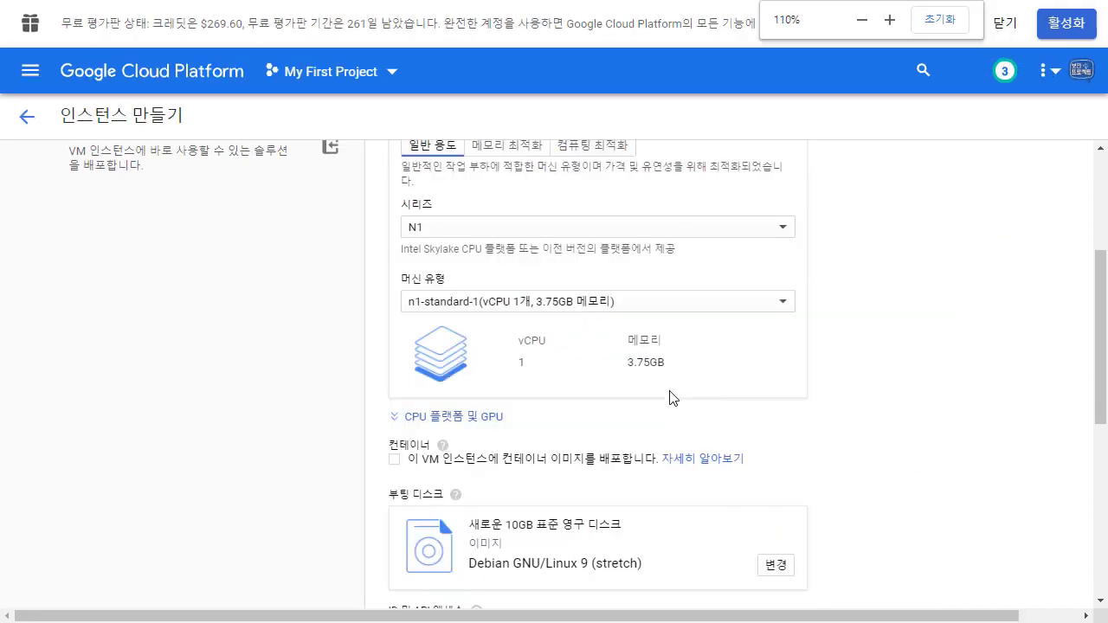
pyautogui.scroll(-2, 681, 394)
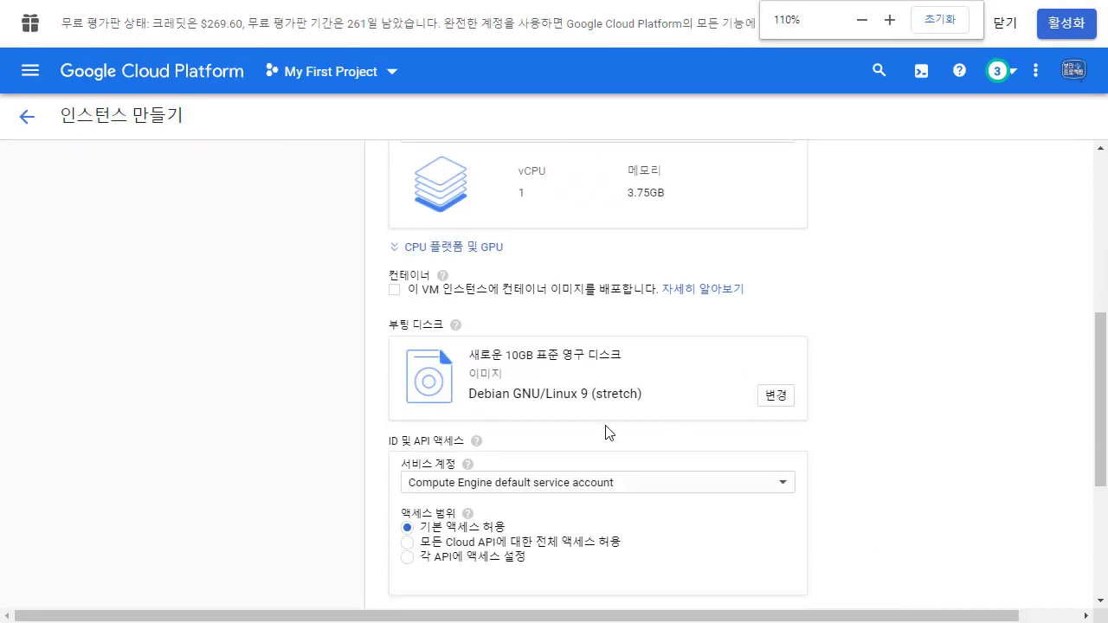
pyautogui.click(773, 394)
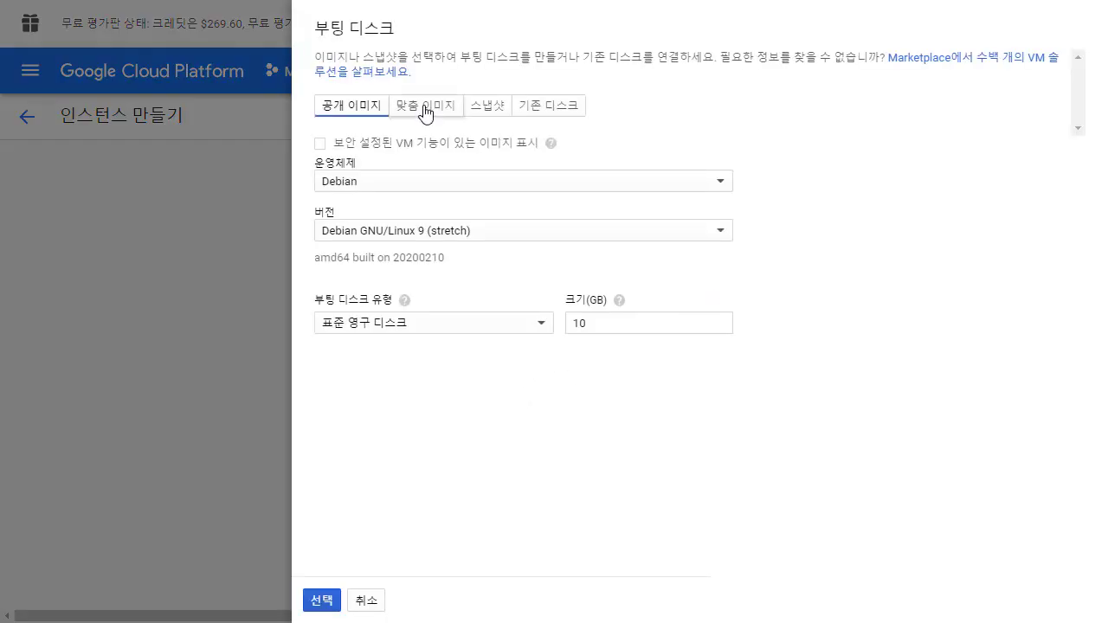
pyautogui.click(405, 231)
pyautogui.click(401, 207)
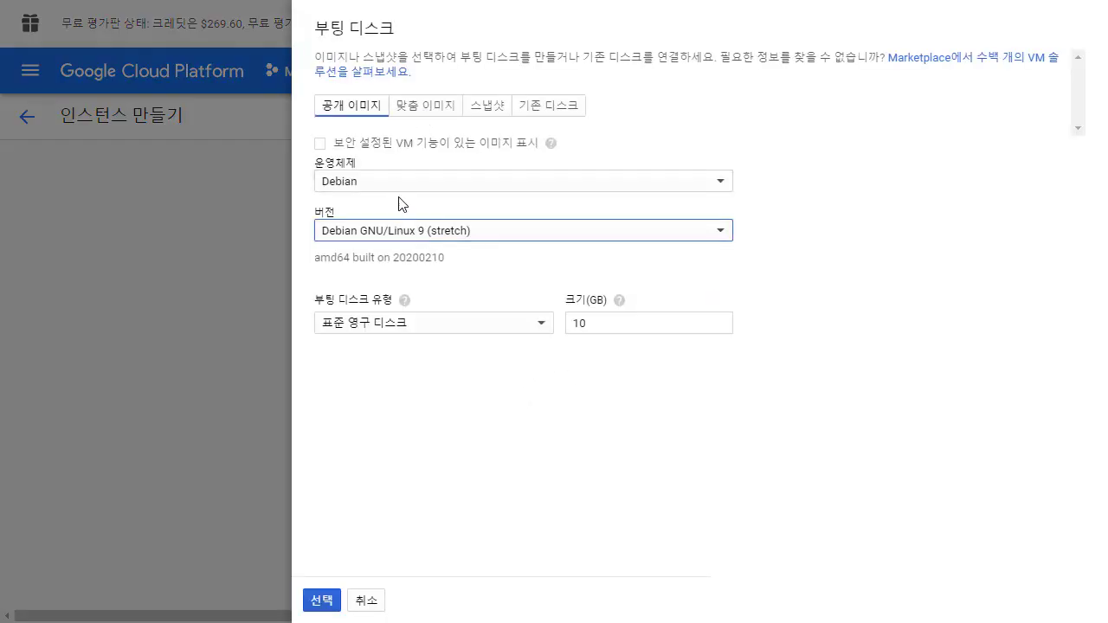
pyautogui.click(403, 187)
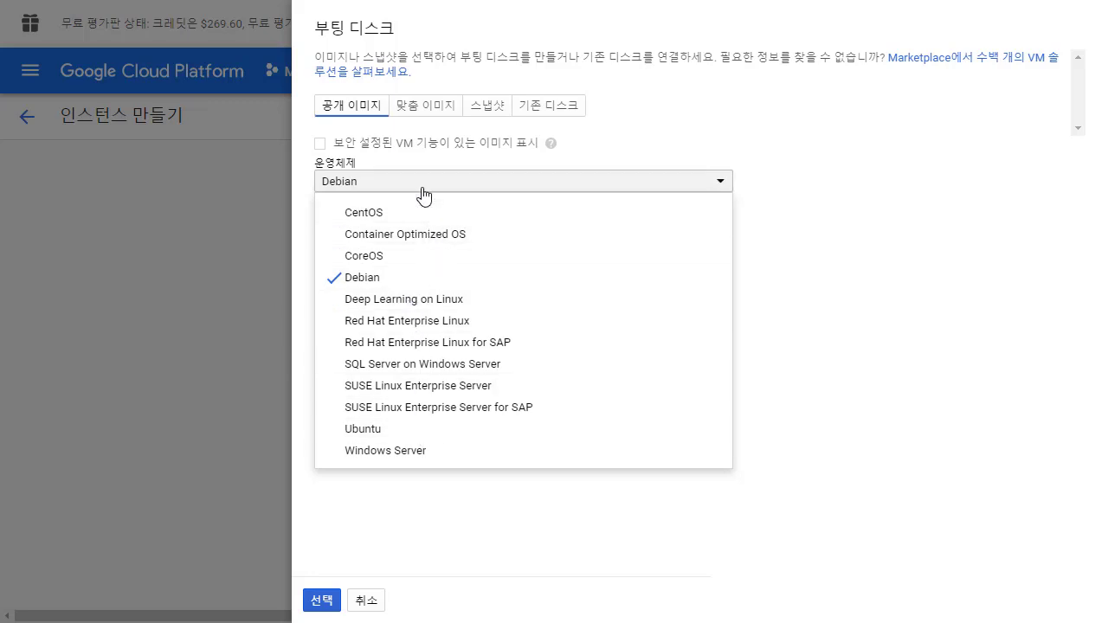
pyautogui.click(944, 170)
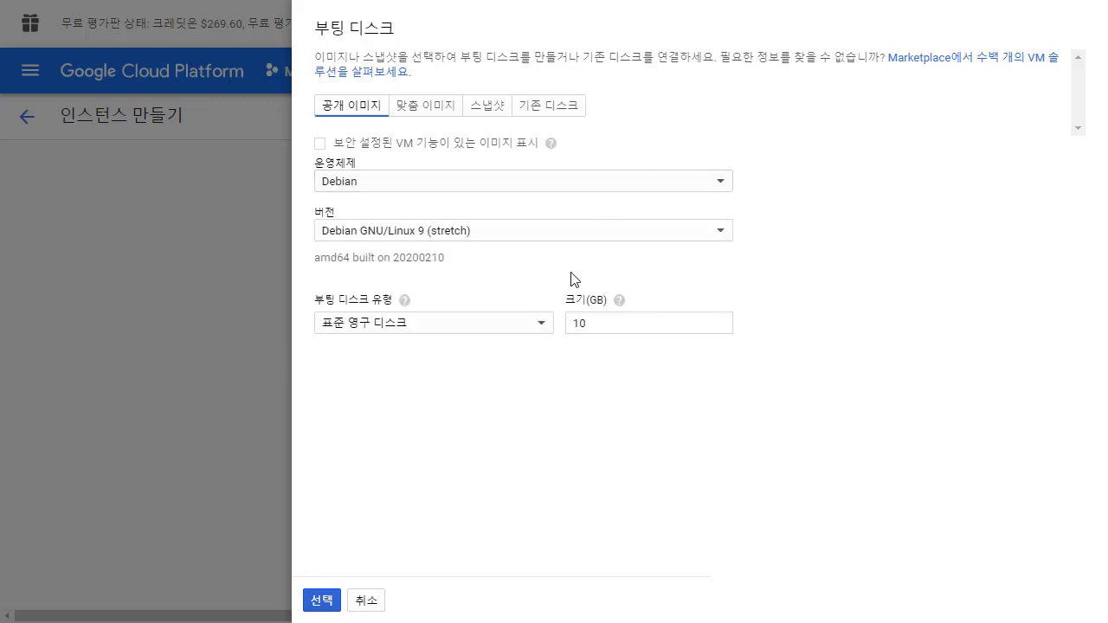
# Step: Examine the custom images offered for My First Project and refer back to 이미지 in the Notepad note
pyautogui.hotkey('alt', 'Tab')
pyautogui.moveTo(563, 389); pyautogui.dragTo(446, 464)
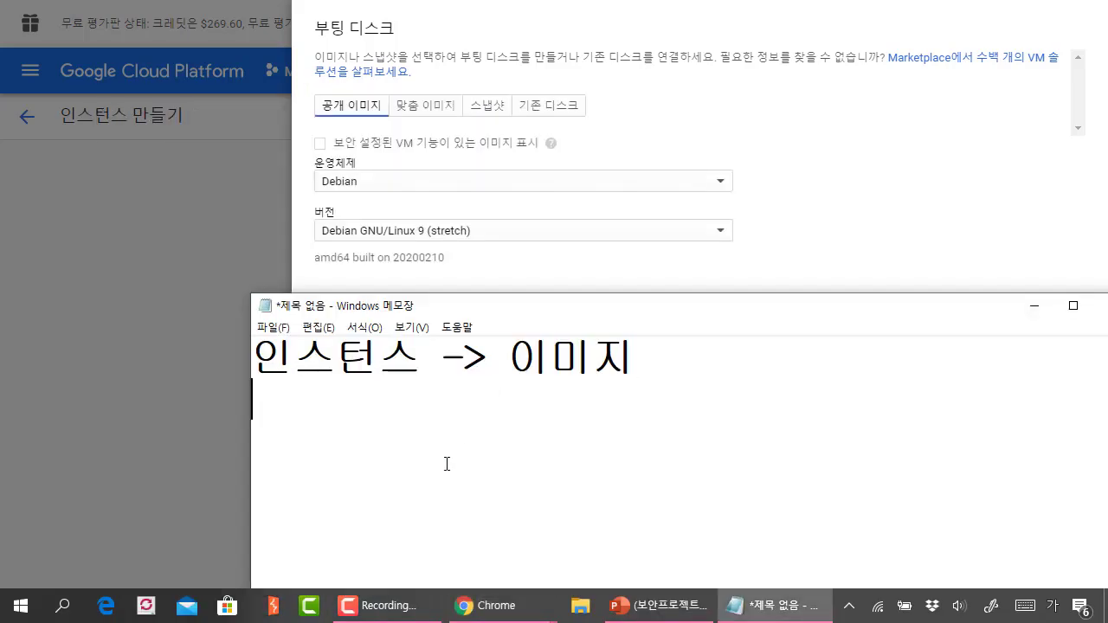
pyautogui.hotkey('alt', 'Tab')
pyautogui.click(419, 109)
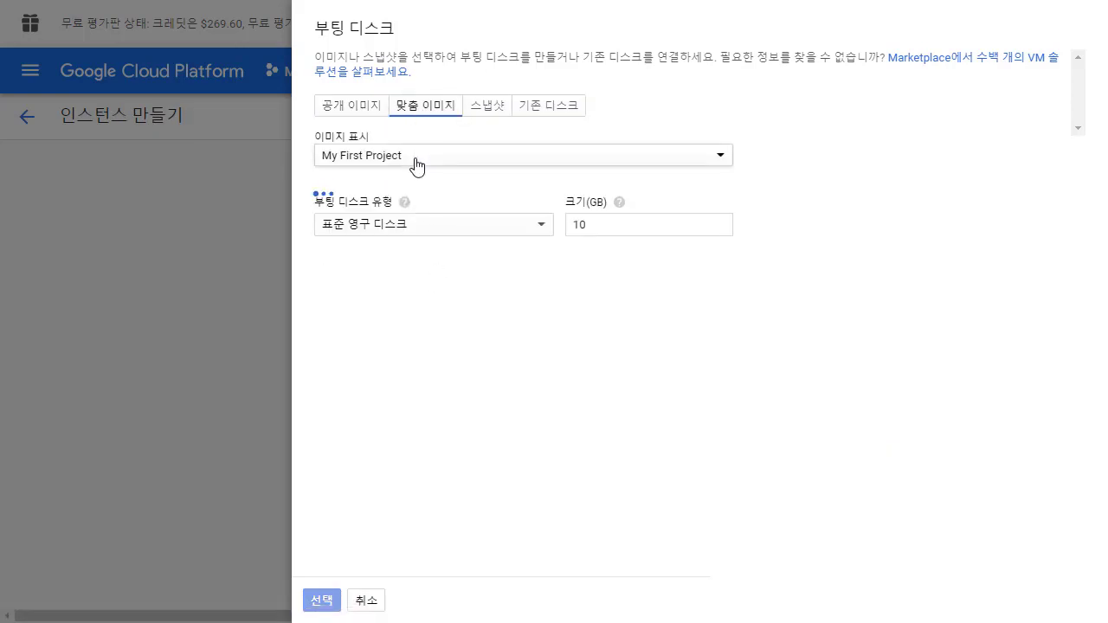
pyautogui.click(417, 160)
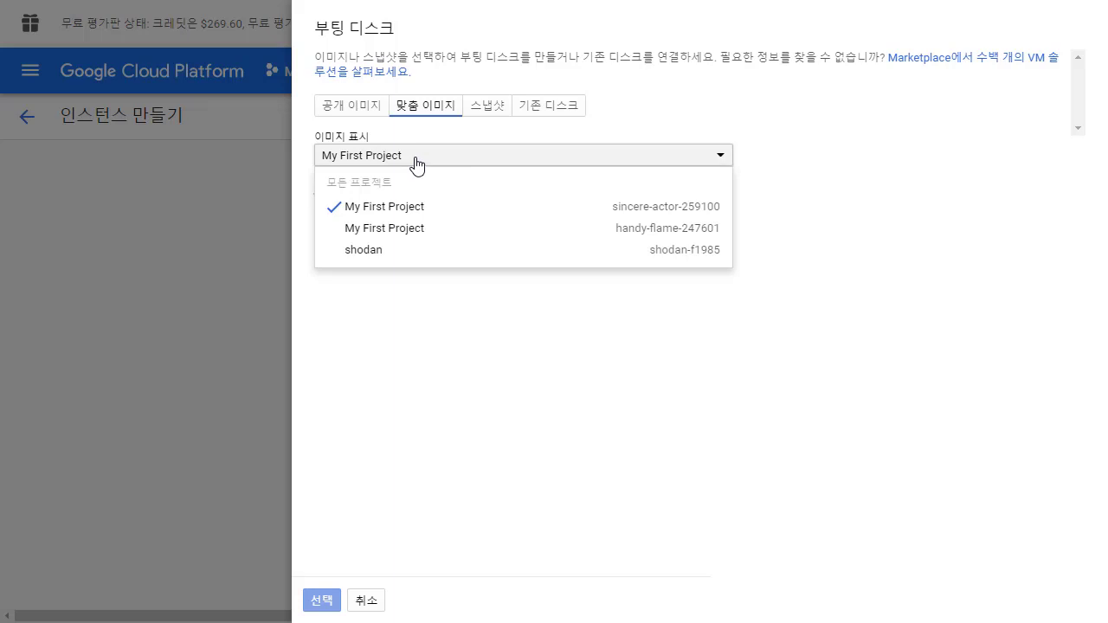
pyautogui.click(416, 160)
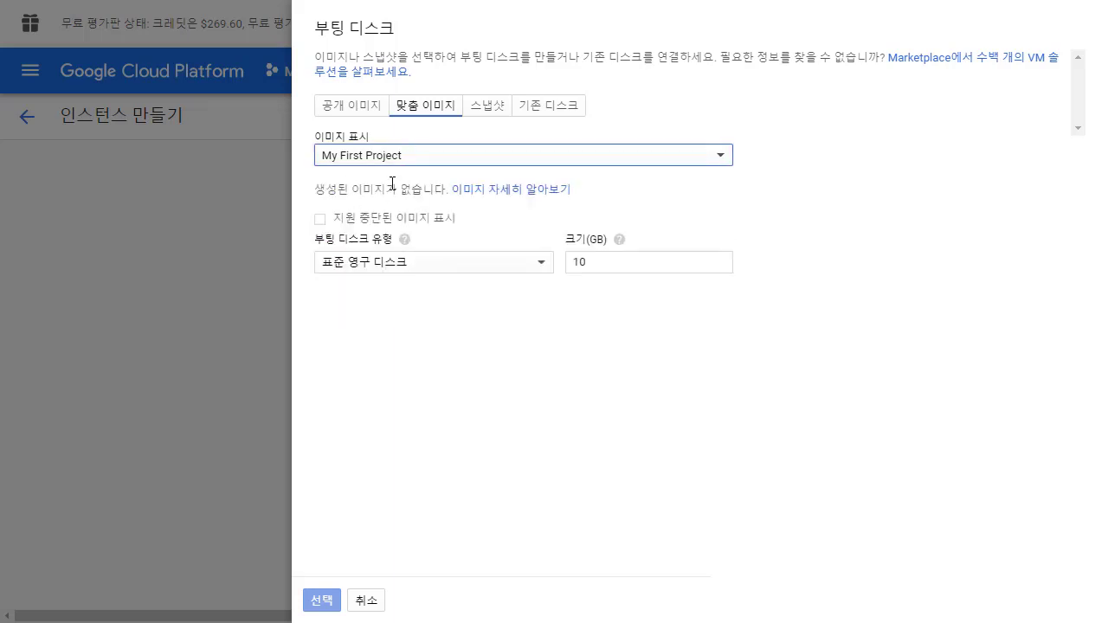
pyautogui.hotkey('alt', 'Tab')
pyautogui.click(501, 362)
pyautogui.moveTo(627, 377); pyautogui.dragTo(502, 367)
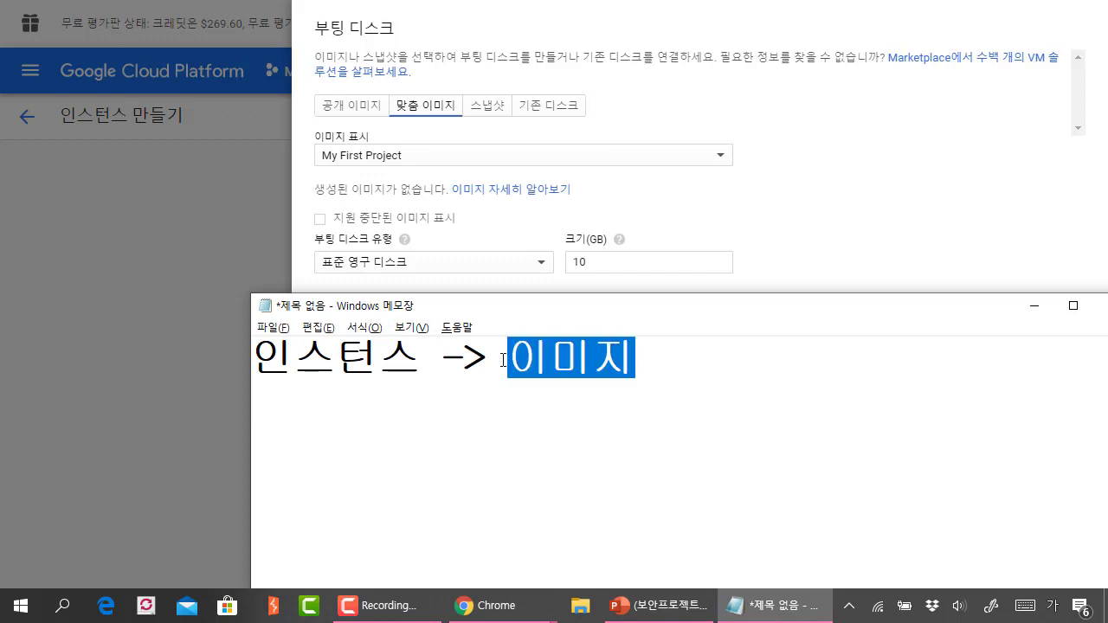
# Step: Choose the snapshot snapshot-01-ubuntu as the boot disk source
pyautogui.click(500, 113)
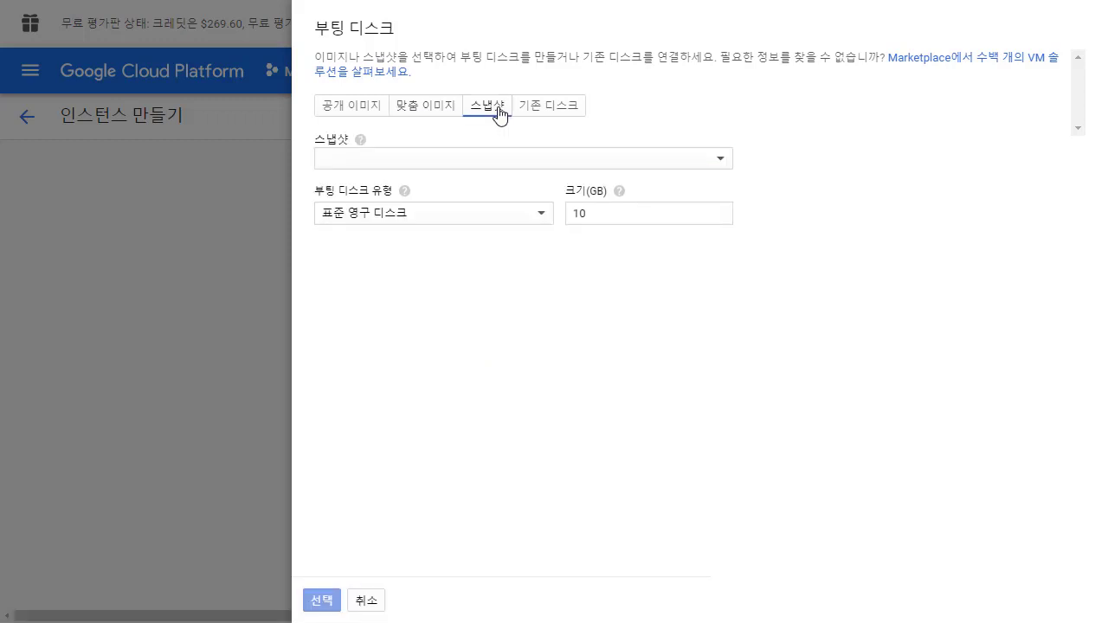
pyautogui.click(489, 159)
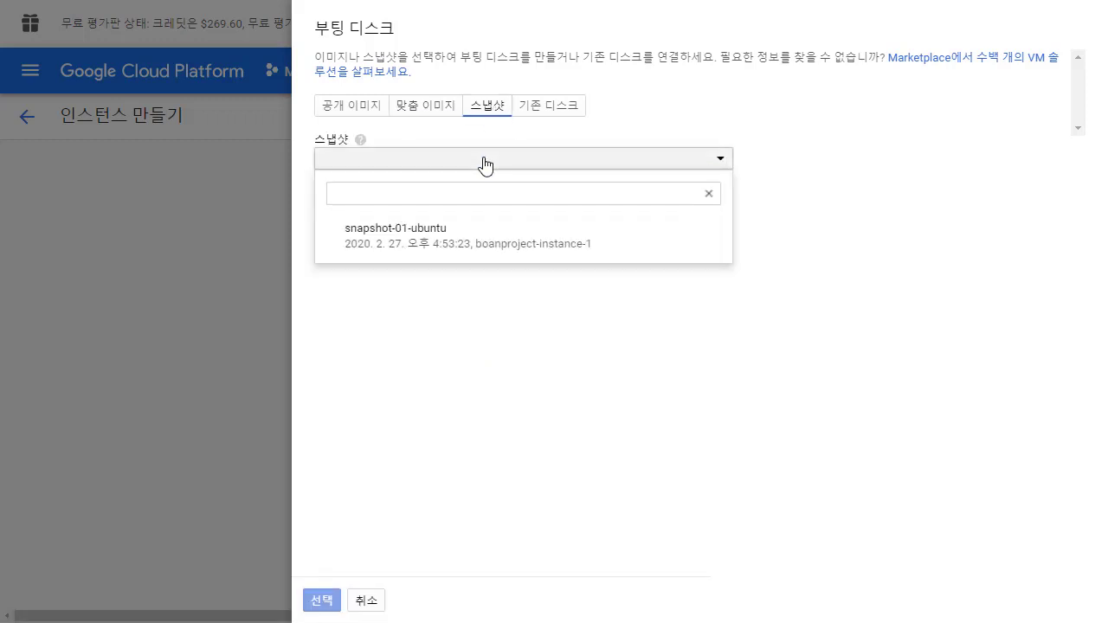
pyautogui.click(456, 255)
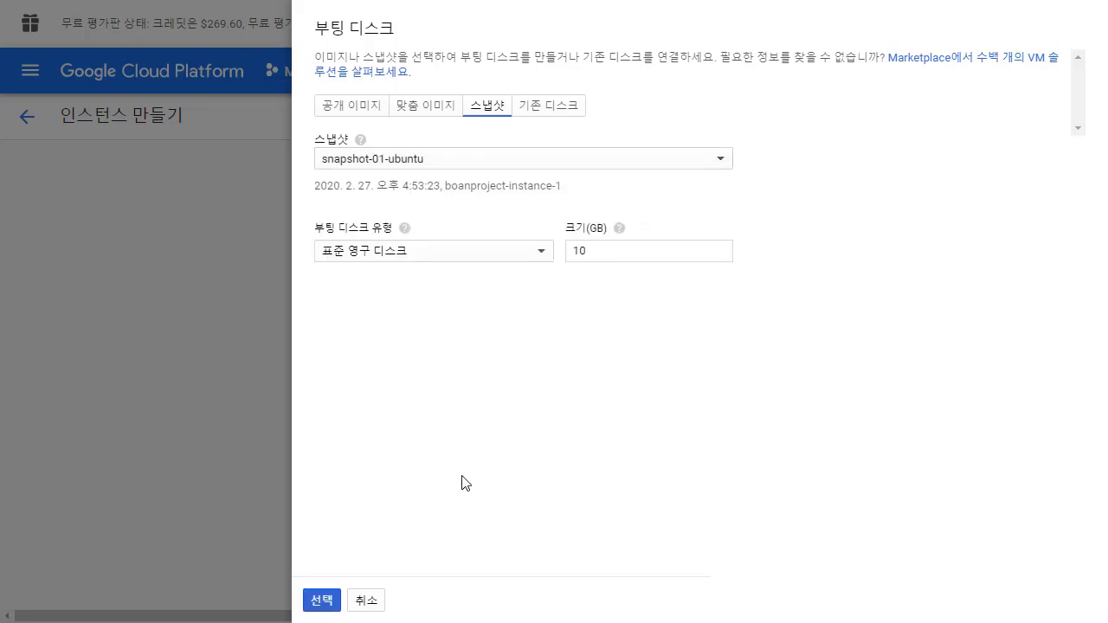
# Step: Switch to the Notepad note and append ", 스냅샷" after 이미지
pyautogui.hotkey('alt', 'Tab')
pyautogui.click(516, 389)
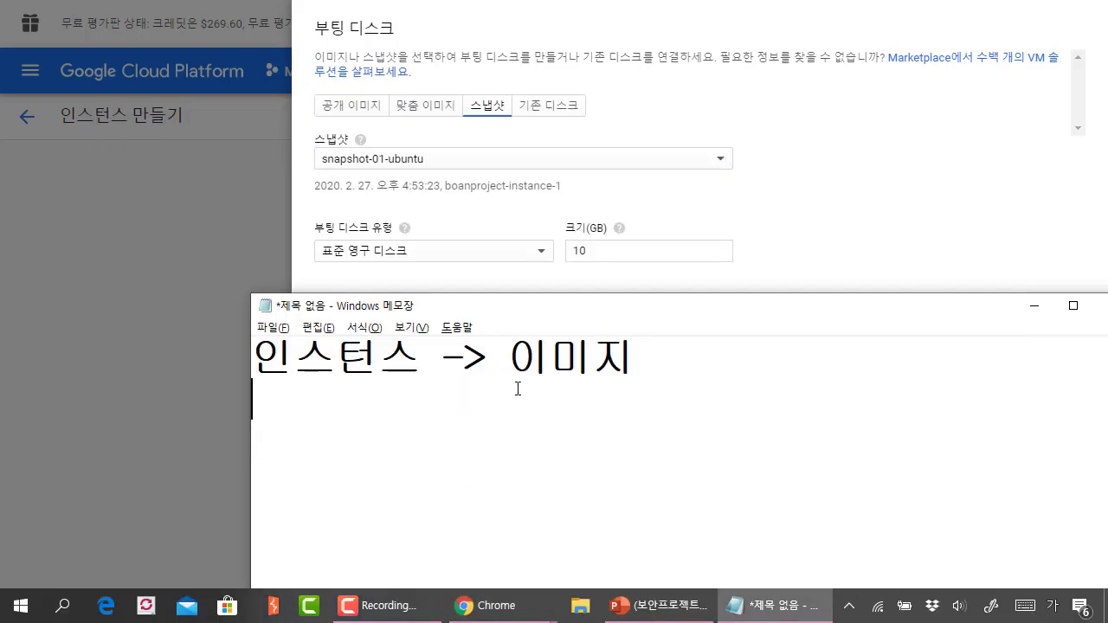
pyautogui.click(652, 368)
pyautogui.write(', 스냅샷')
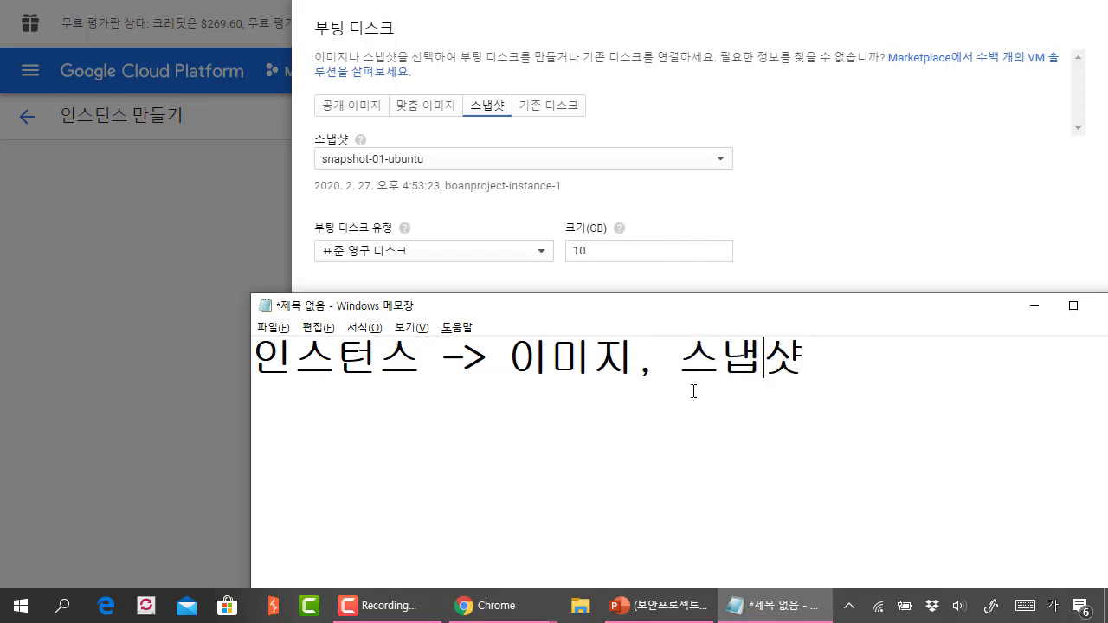
# Step: Insert the word 제공 before 이미지 in the note line
pyautogui.press('Left')
pyautogui.press('Left')
pyautogui.press('Left')
pyautogui.press('Left')
pyautogui.press('Left')
pyautogui.press('Left')
pyautogui.press('Left')
pyautogui.press('Left')
pyautogui.press('Left')
pyautogui.write('제공')
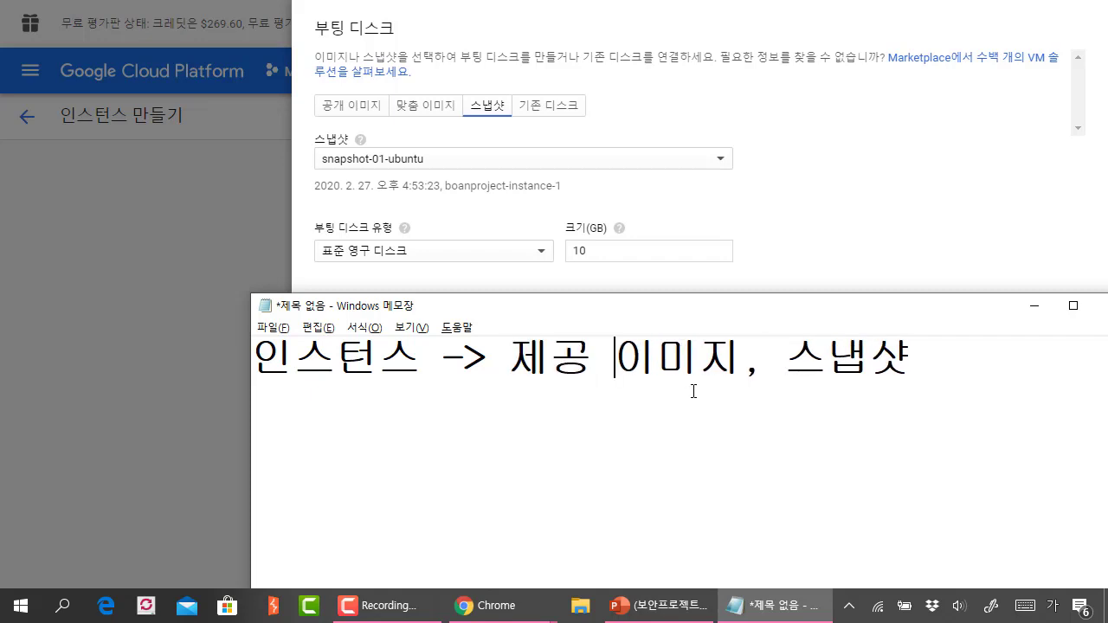
# Step: Move the note window so the whole line shows and replace 제공 with 공개
pyautogui.moveTo(640, 306); pyautogui.dragTo(450, 315)
pyautogui.moveTo(404, 371); pyautogui.dragTo(352, 380)
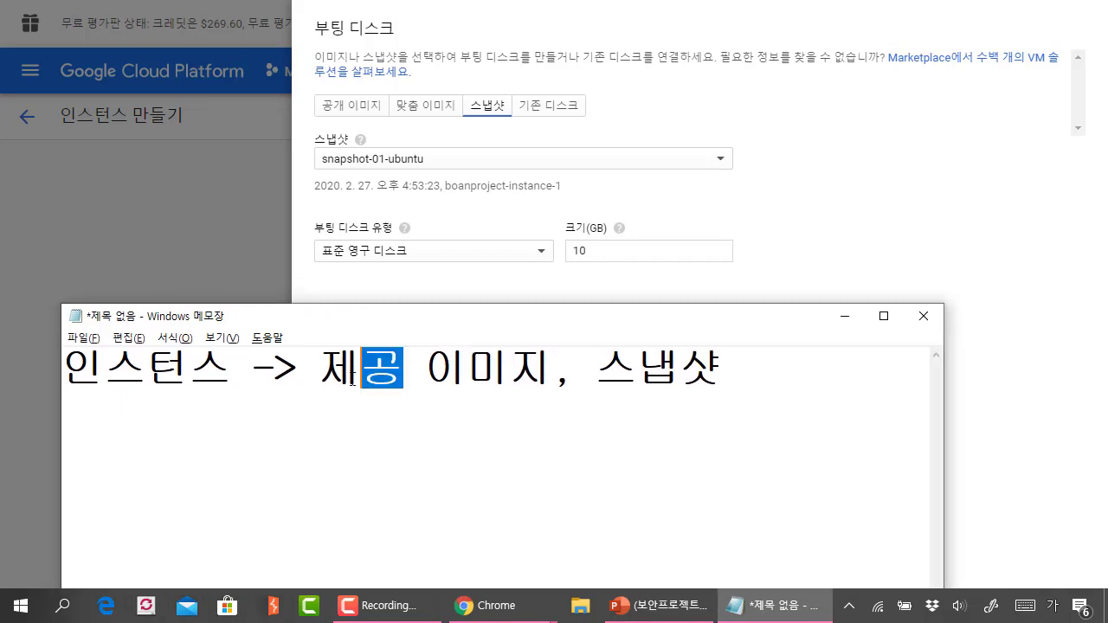
pyautogui.press('BackSpace')
pyautogui.press('BackSpace')
pyautogui.write('공개')
# Step: Insert "맞춤," before 스냅샷 and append ", 디스크" to the line with the note window maximized
pyautogui.press('Right')
pyautogui.press('Right')
pyautogui.press('Right')
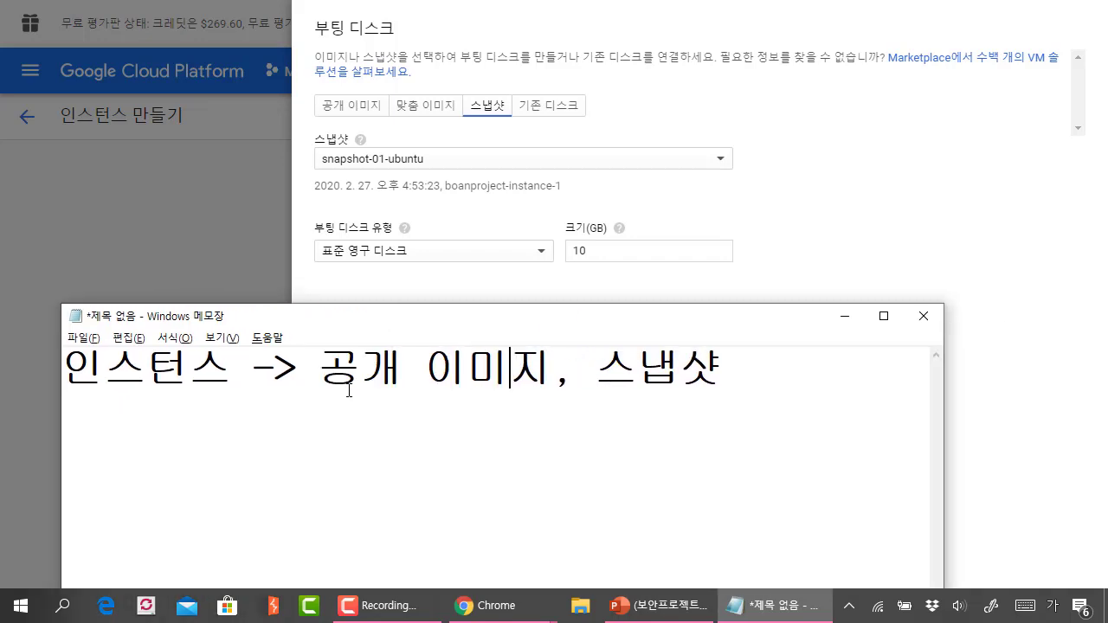
pyautogui.write('맞춤,')
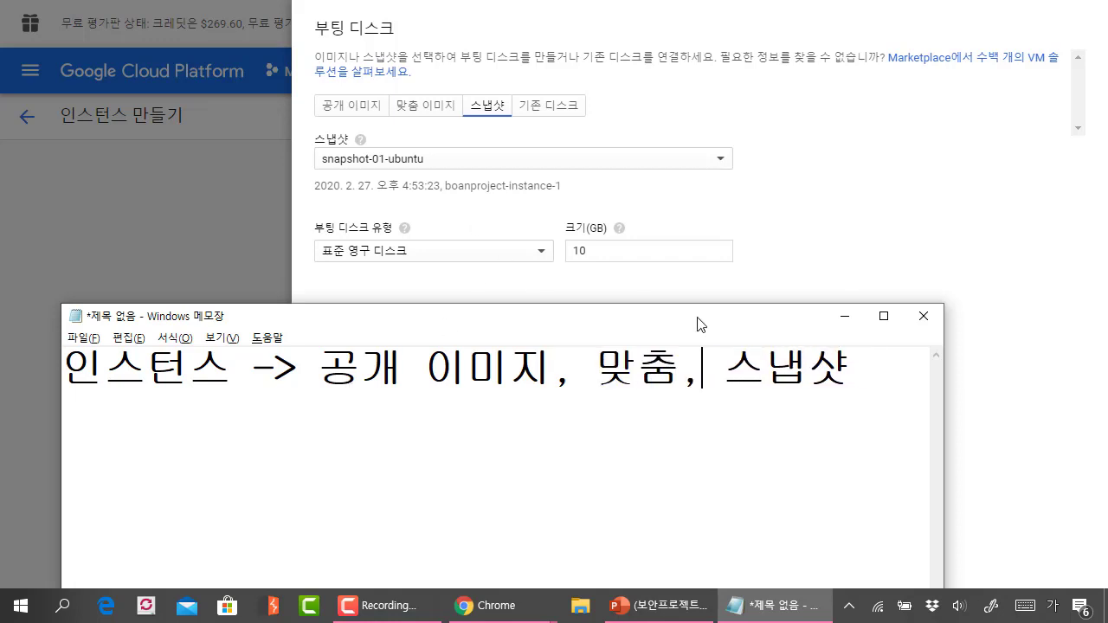
pyautogui.click(883, 315)
pyautogui.click(857, 88)
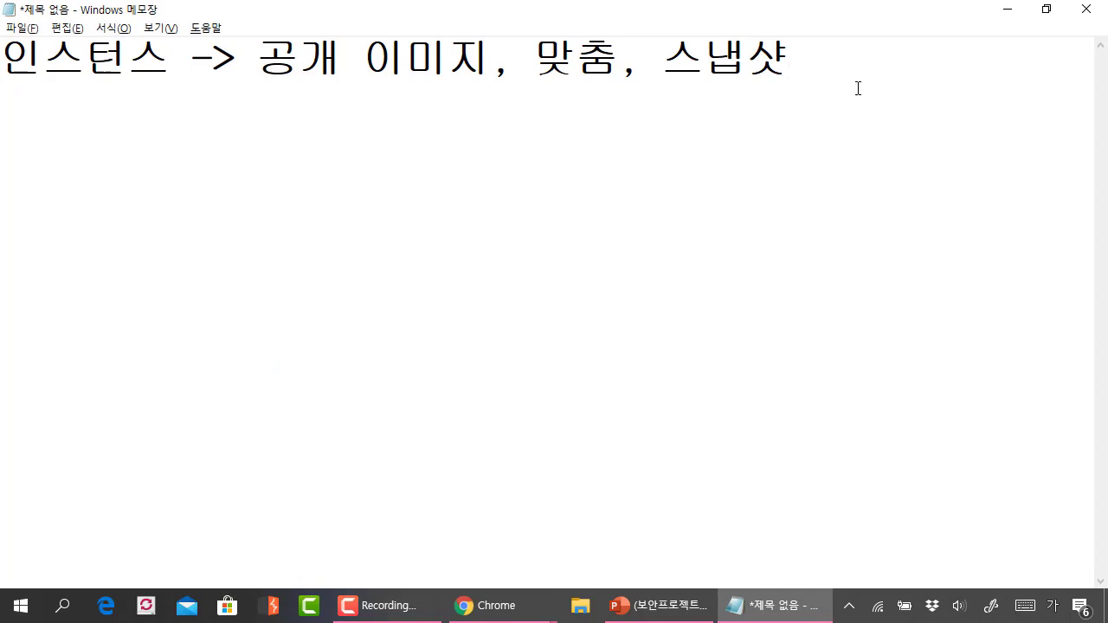
pyautogui.write(', 디스크')
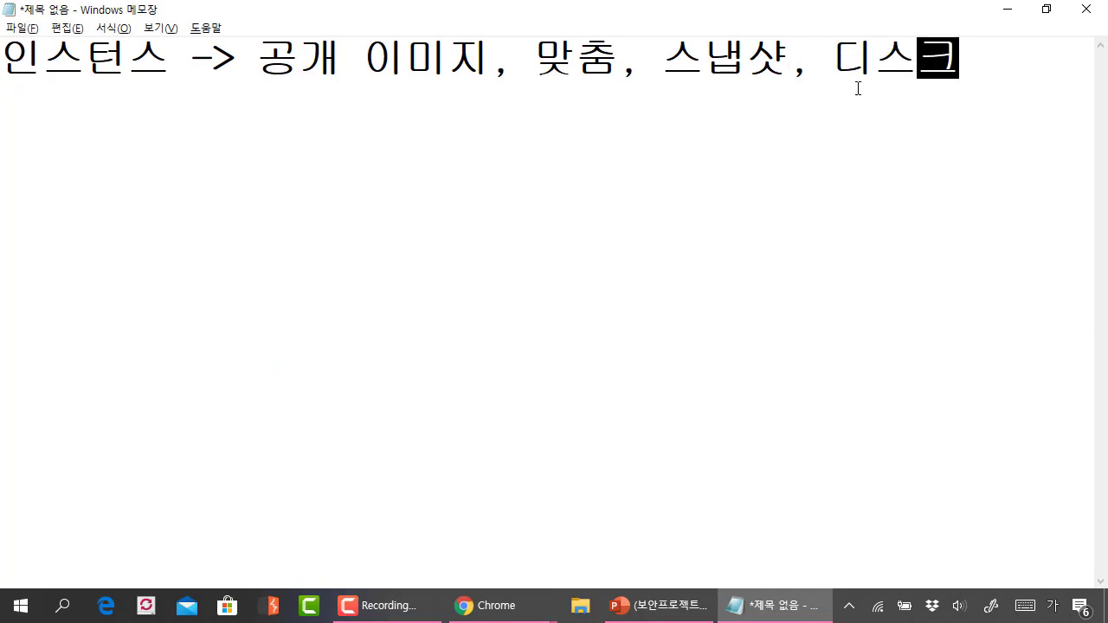
# Step: Compare the existing disk, snapshot and custom image boot disk sources in the console with the list in the note
pyautogui.hotkey('alt', 'Tab')
pyautogui.click(543, 113)
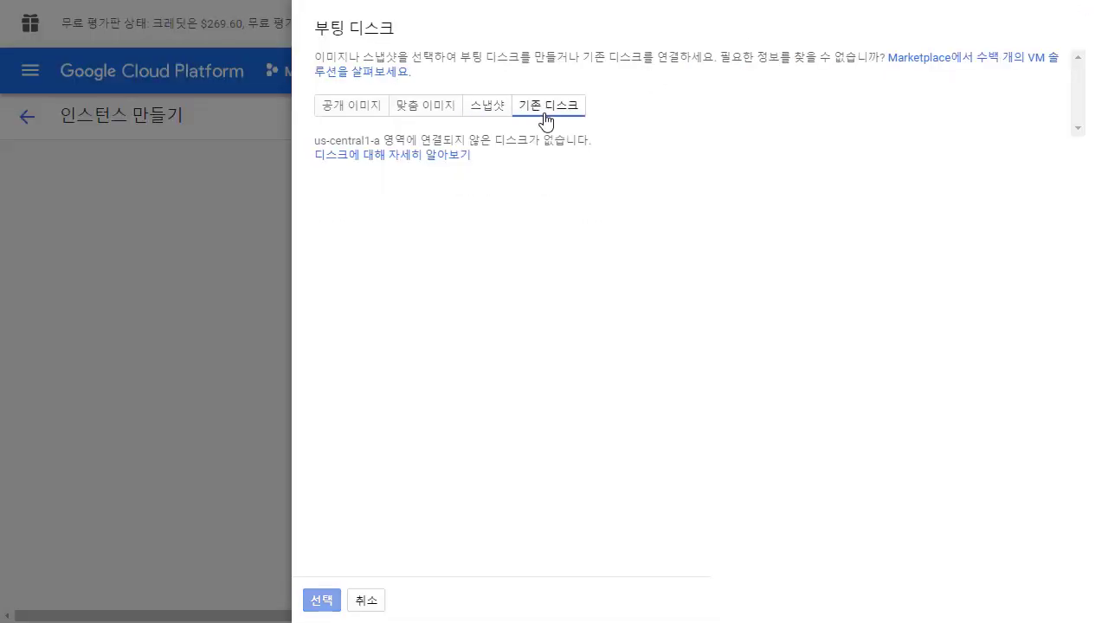
pyautogui.click(471, 115)
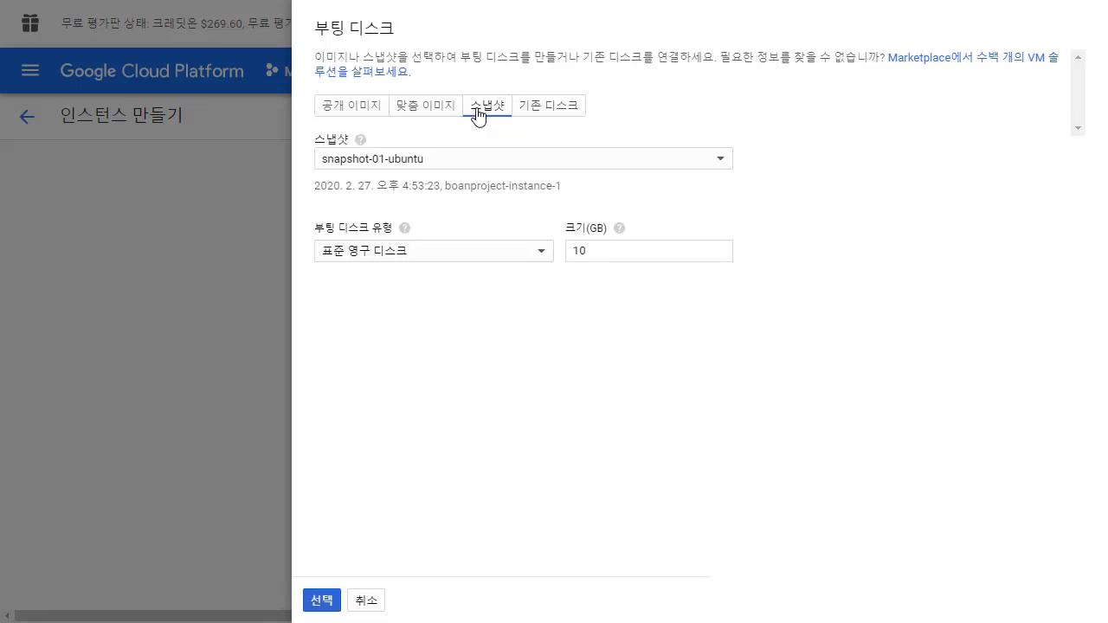
pyautogui.click(445, 112)
pyautogui.click(490, 113)
pyautogui.click(425, 108)
pyautogui.click(490, 109)
pyautogui.click(544, 111)
pyautogui.hotkey('alt', 'Tab')
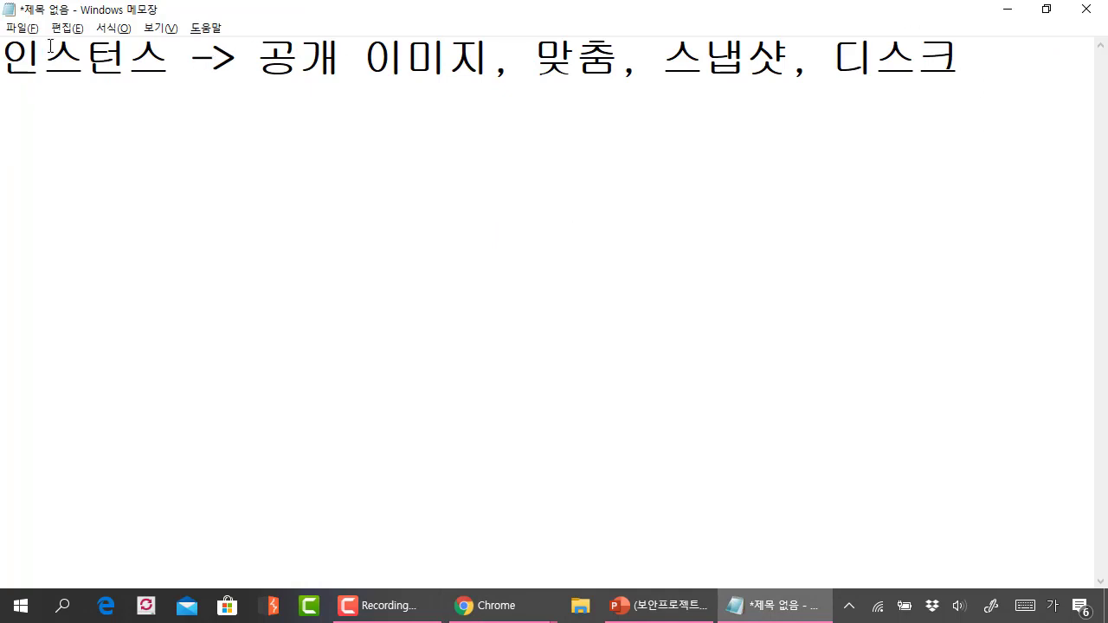
pyautogui.moveTo(3, 57)
pyautogui.mouseDown()
pyautogui.moveTo(996, 60)
pyautogui.moveTo(2, 57)
pyautogui.mouseUp()
pyautogui.click(983, 48)
pyautogui.click(340, 144)
# Step: Return to the console and apply the snapshot snapshot-01-ubuntu as the new instance's boot disk
pyautogui.hotkey('alt', 'Tab')
pyautogui.click(493, 107)
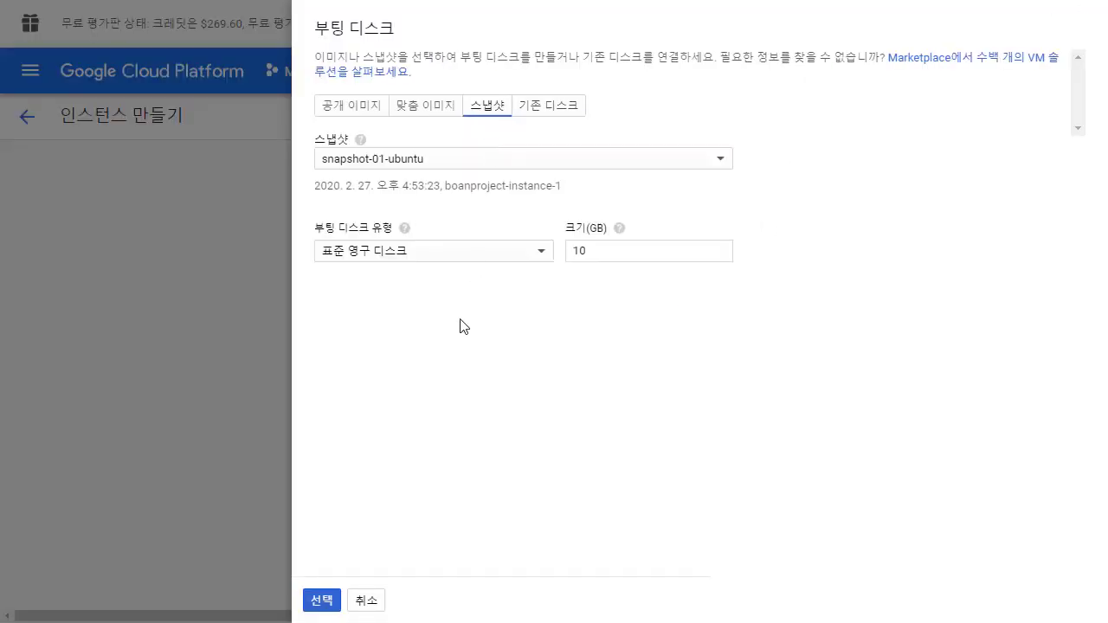
pyautogui.click(448, 170)
pyautogui.click(448, 235)
pyautogui.click(321, 600)
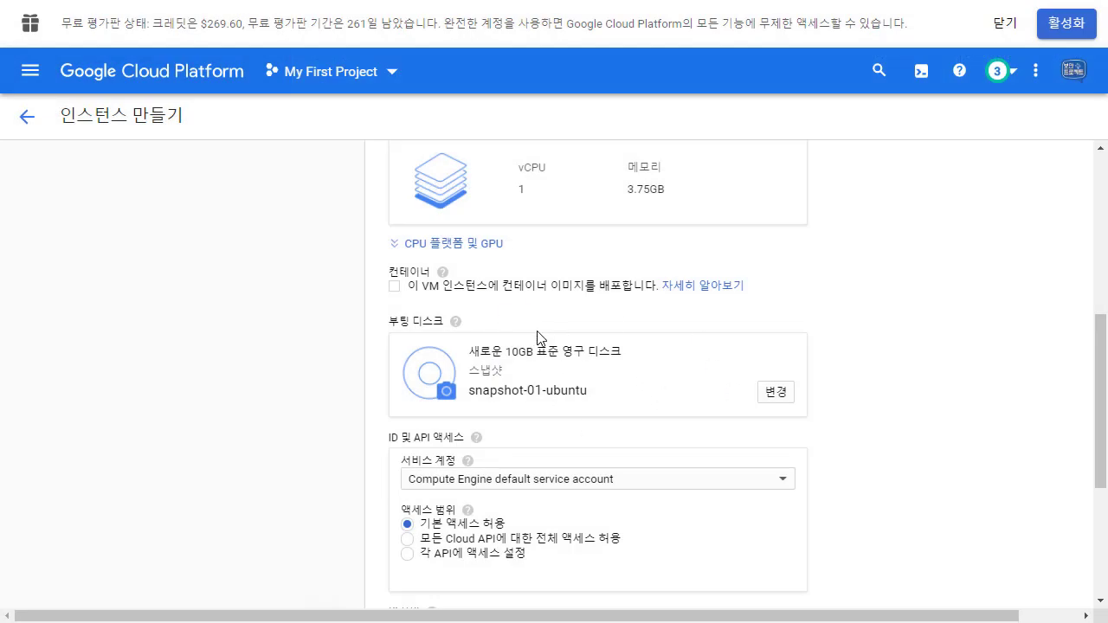
# Step: Restore the note to a smaller window over the console and add the line "스냅샷 -> 인스턴스" below a blank line
pyautogui.scroll(3, 536, 338)
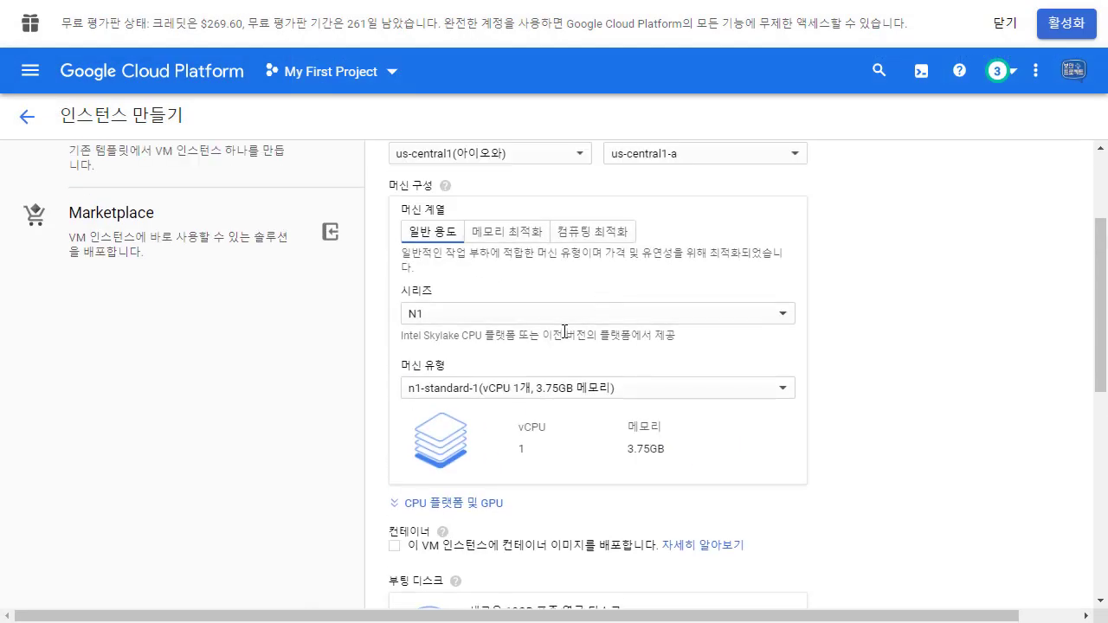
pyautogui.hotkey('alt', 'Tab')
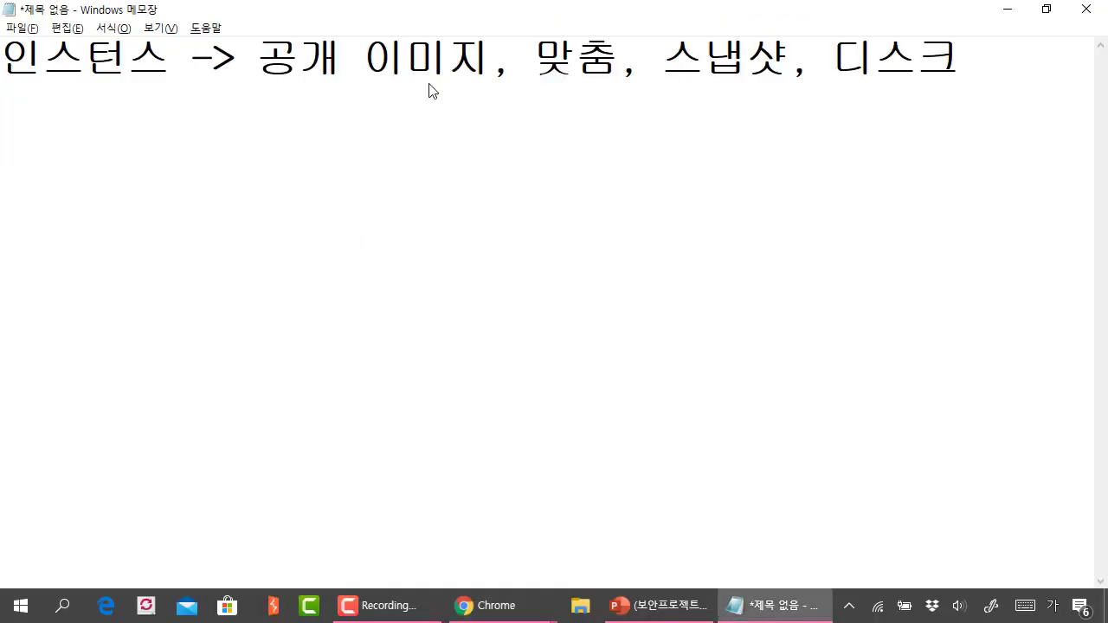
pyautogui.press('super+Down')
pyautogui.click(317, 324)
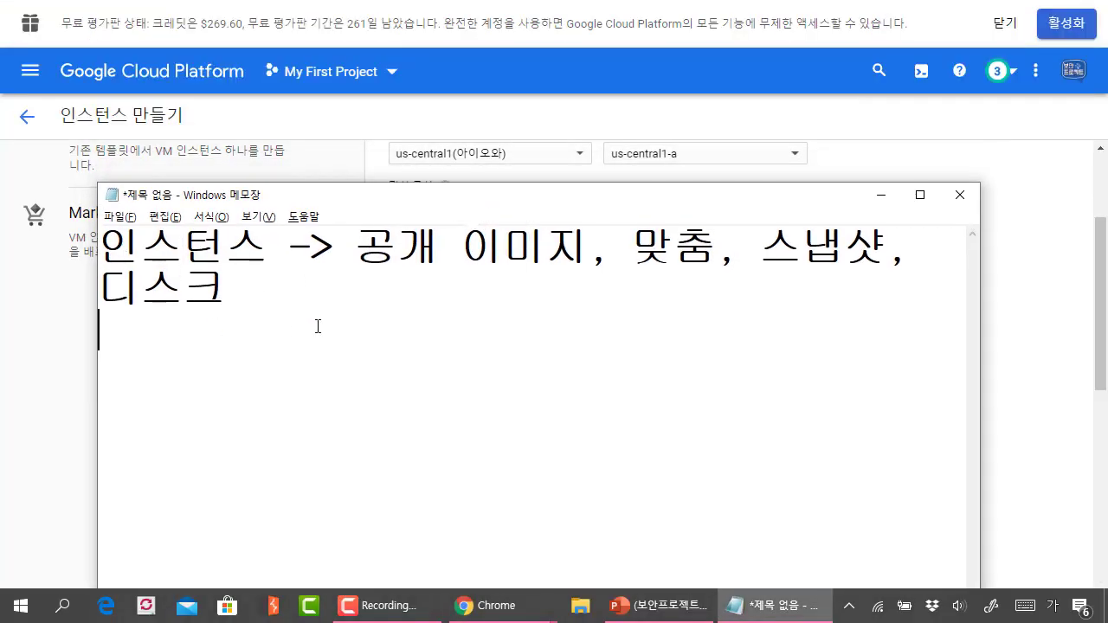
pyautogui.press('Return')
pyautogui.write('스냅샷')
pyautogui.press('Return')
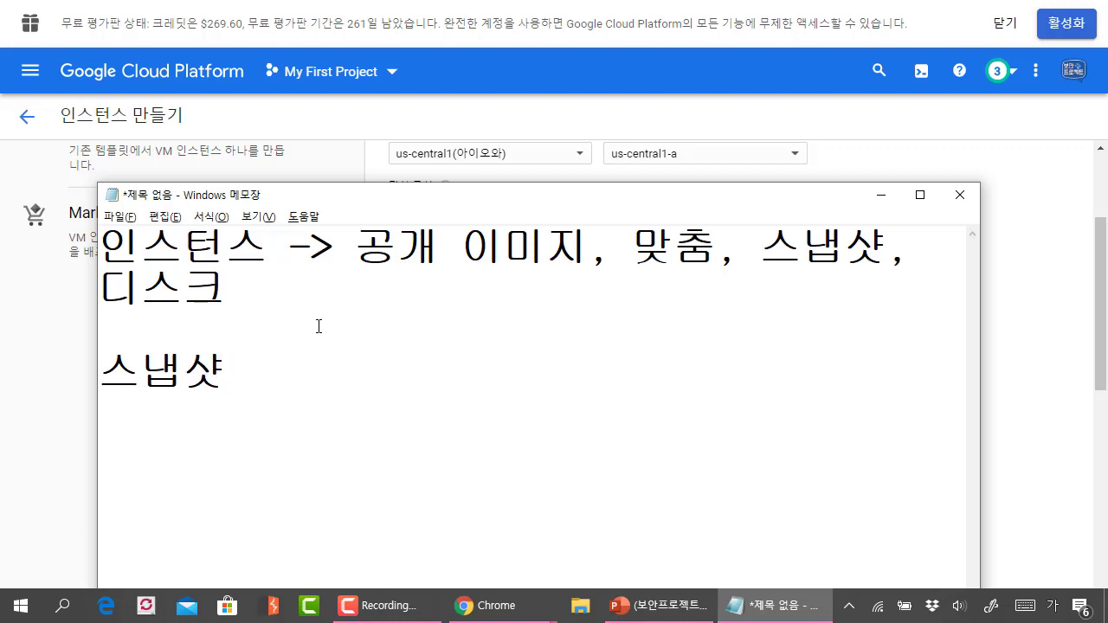
pyautogui.write('ㅇ')
pyautogui.press('BackSpace')
pyautogui.write('-> 인스턴스')
pyautogui.press('Return')
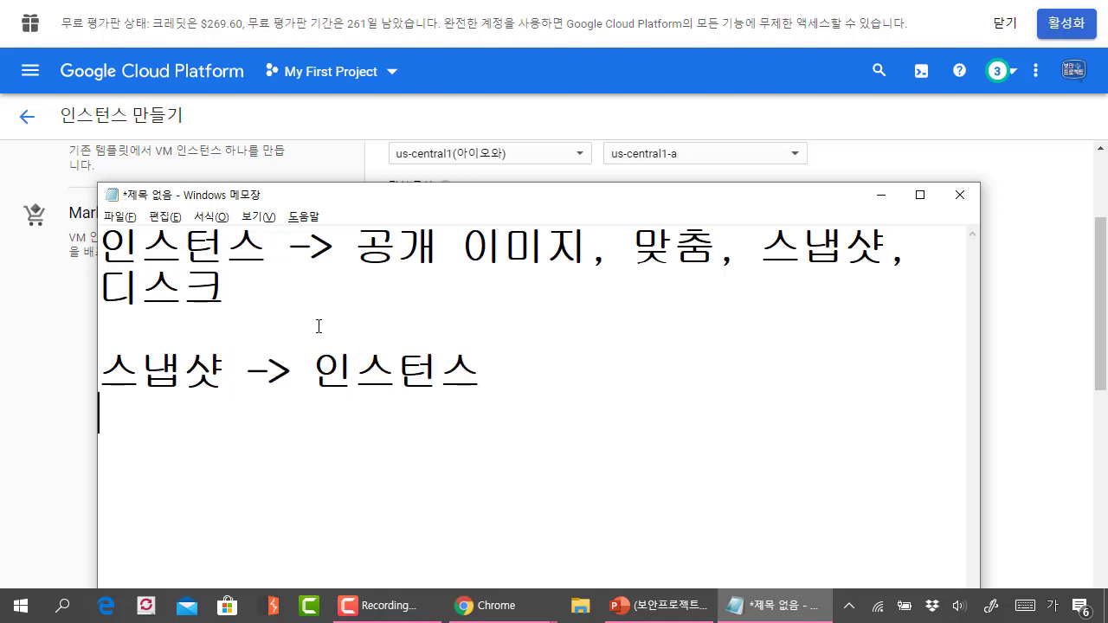
# Step: Append "(초기화)" to the end of the "스냅샷 -> 인스턴스" line and start a new line
pyautogui.click(540, 384)
pyautogui.write('(초기호')
pyautogui.press('BackSpace')
pyautogui.write('화')
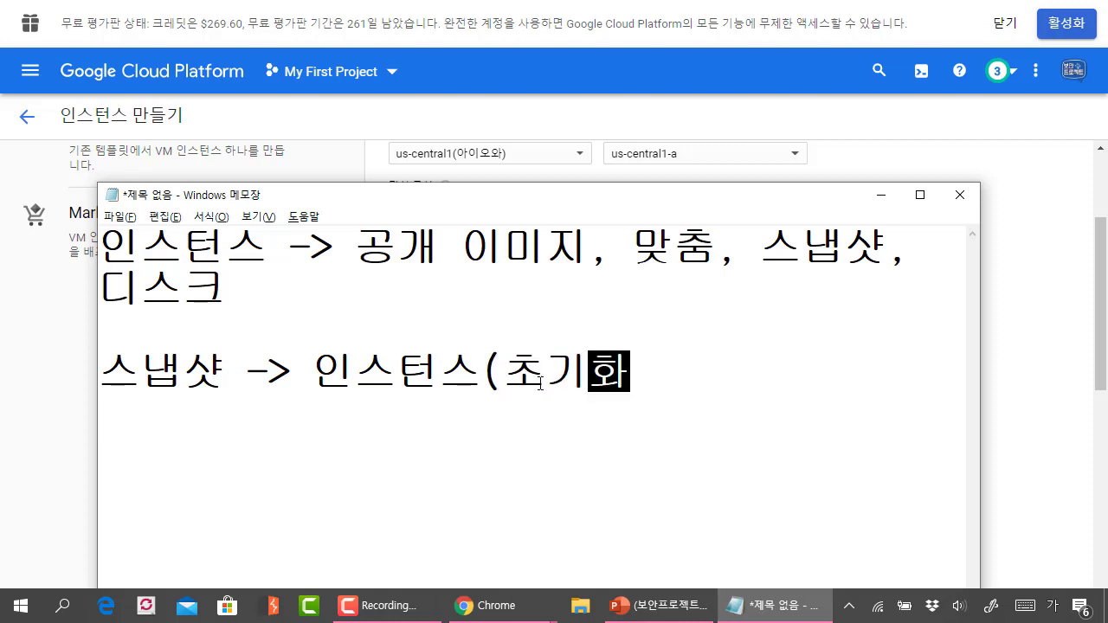
pyautogui.write(')')
pyautogui.press('Return')
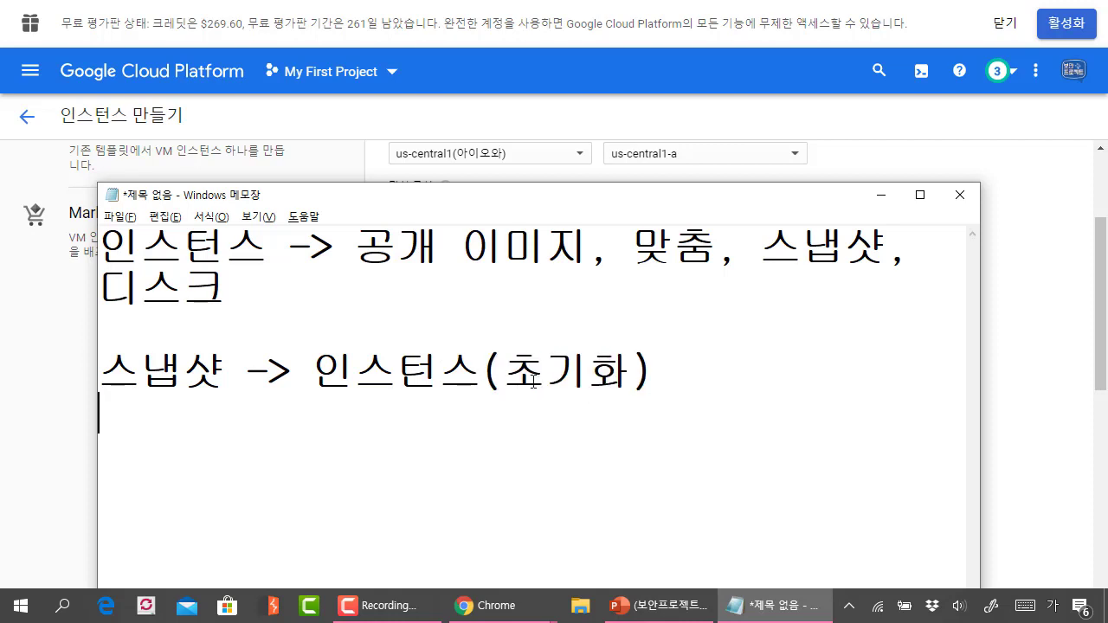
# Step: Append "-> 도구 추가" to the end of the "스냅샷 -> 인스턴스(초기화)" line in the note
pyautogui.moveTo(315, 357); pyautogui.dragTo(482, 355)
pyautogui.hotkey('alt', 'Tab')
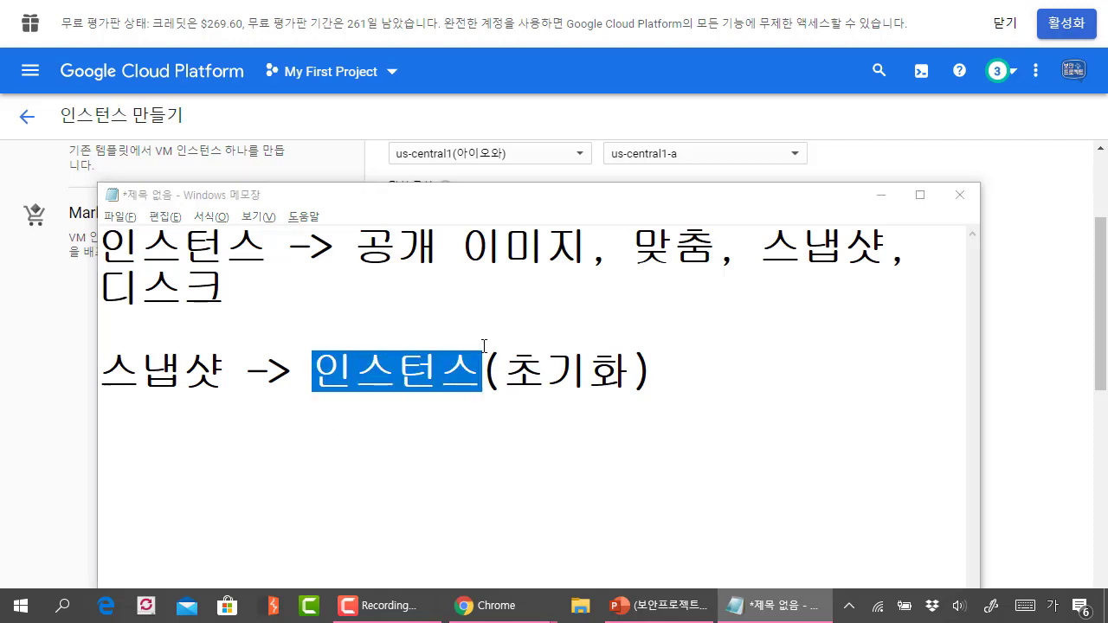
pyautogui.hotkey('alt', 'Tab')
pyautogui.moveTo(315, 370); pyautogui.dragTo(589, 372)
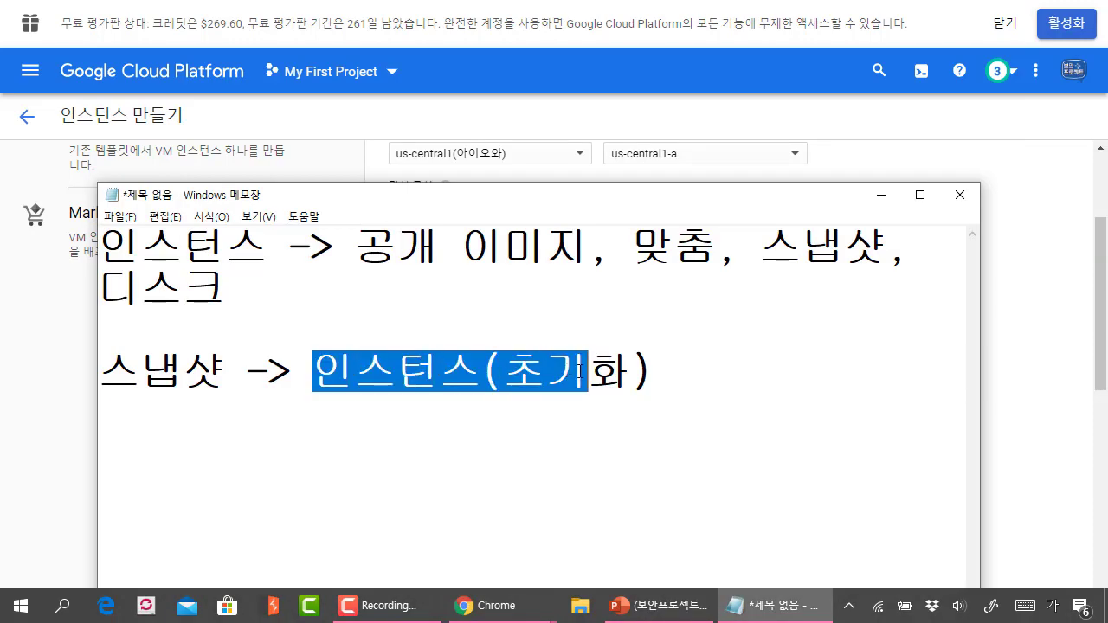
pyautogui.click(719, 380)
pyautogui.write('-> ')
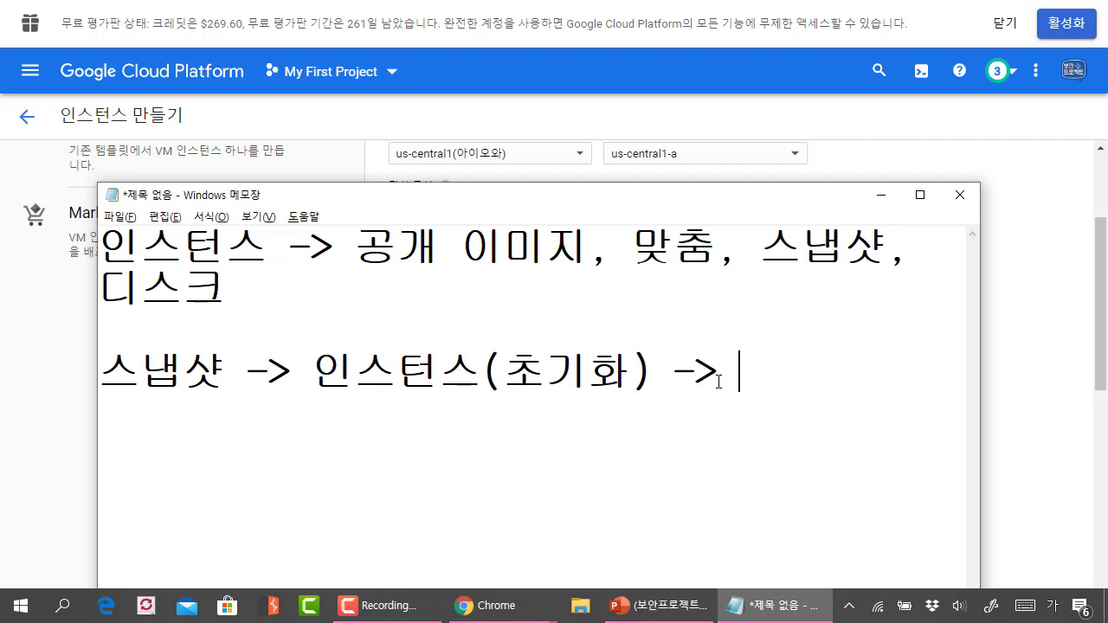
pyautogui.write('도구 추가')
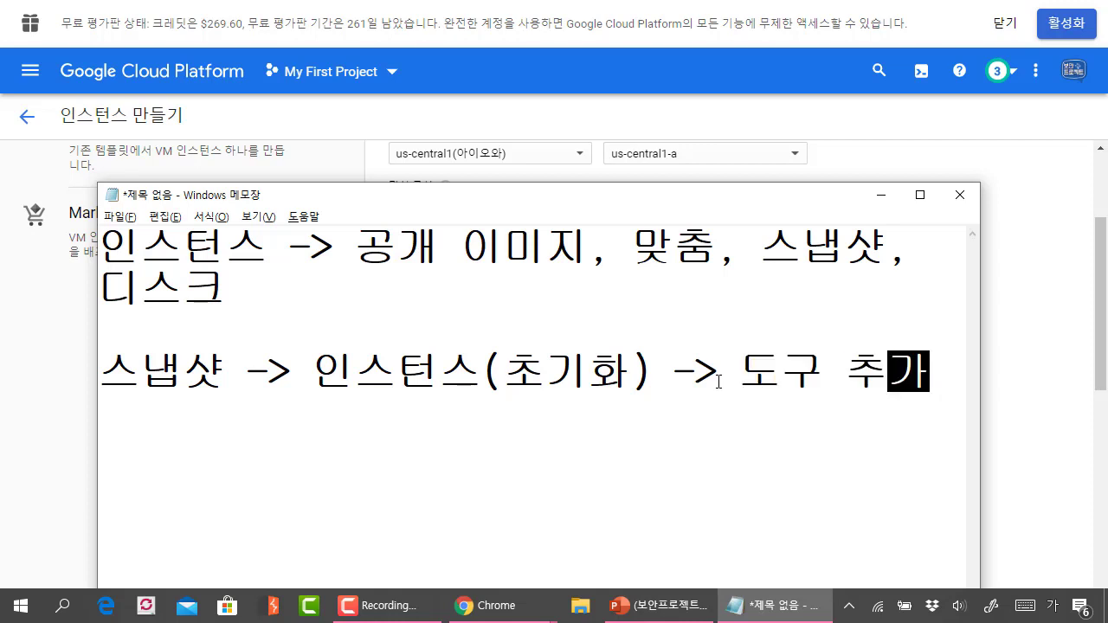
# Step: Maximize the note and append "-> 스냅샷" after "도구 추가" on the snapshot line
pyautogui.click(919, 195)
pyautogui.click(703, 259)
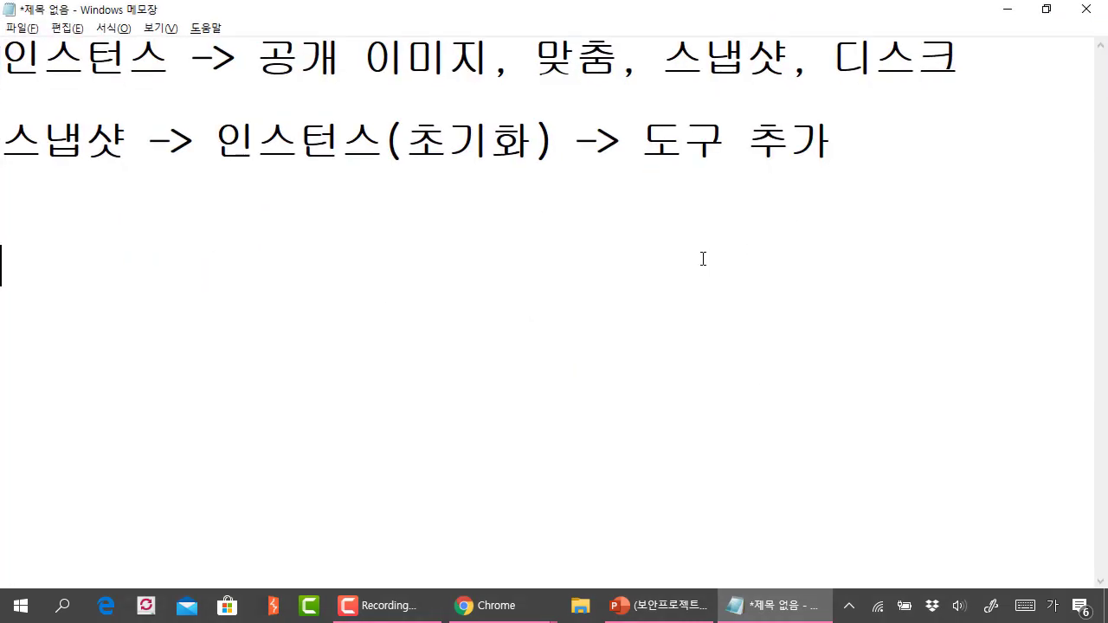
pyautogui.moveTo(656, 156); pyautogui.dragTo(889, 141)
pyautogui.click(889, 142)
pyautogui.moveTo(698, 142); pyautogui.dragTo(867, 150)
pyautogui.click(860, 146)
pyautogui.moveTo(642, 143); pyautogui.dragTo(862, 145)
pyautogui.click(861, 145)
pyautogui.moveTo(646, 139); pyautogui.dragTo(896, 140)
pyautogui.click(899, 140)
pyautogui.write('-')
pyautogui.press('BackSpace')
pyautogui.write('스냅샷')
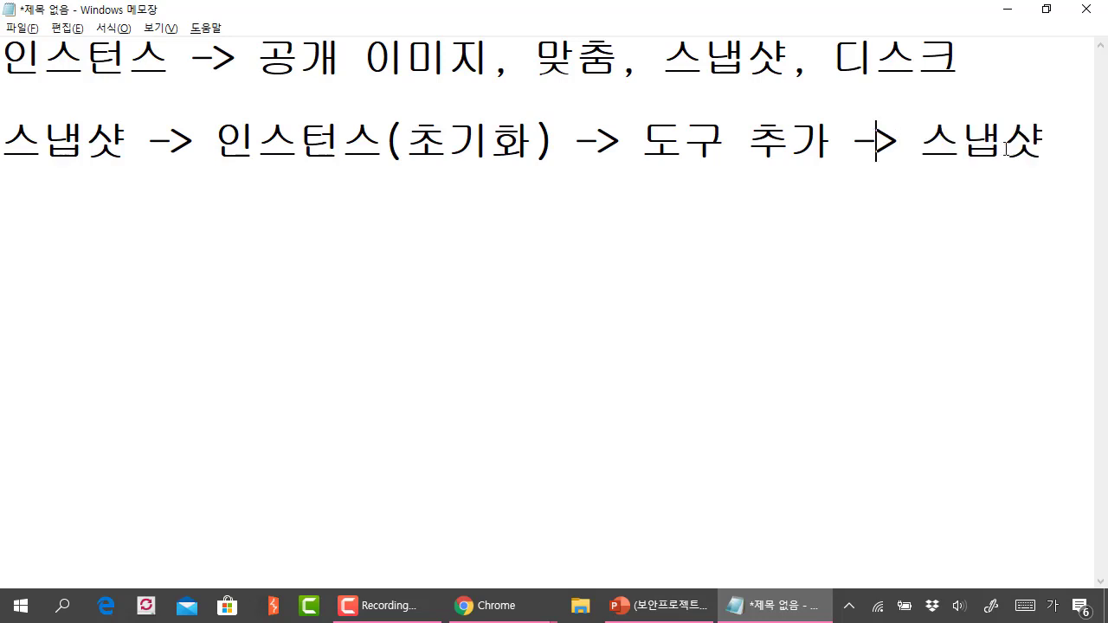
pyautogui.press('Return')
# Step: Temporarily box "인스턴스(초기화)" in red, draw an arrow down to a handwritten "스냅샷", circle both, and clear the markings
pyautogui.click(642, 134)
pyautogui.moveTo(553, 147)
pyautogui.mouseDown()
pyautogui.moveTo(237, 132)
pyautogui.moveTo(553, 166)
pyautogui.mouseUp()
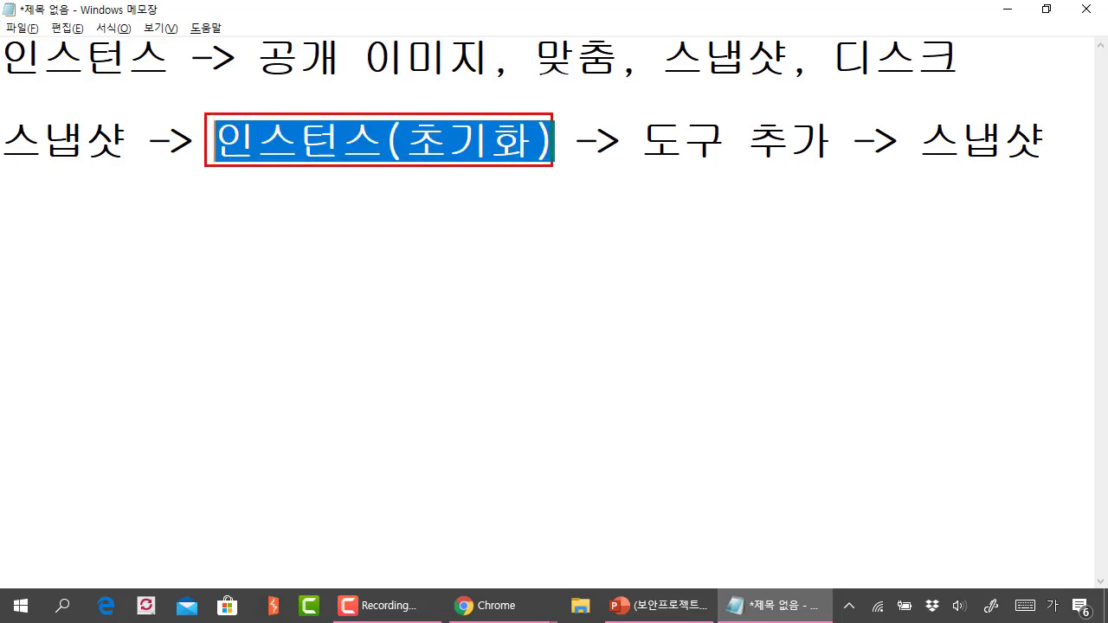
pyautogui.moveTo(381, 166); pyautogui.dragTo(377, 198)
pyautogui.moveTo(405, 182)
pyautogui.mouseDown()
pyautogui.moveTo(374, 198)
pyautogui.moveTo(346, 265)
pyautogui.moveTo(375, 258)
pyautogui.mouseUp()
pyautogui.moveTo(378, 221)
pyautogui.mouseDown()
pyautogui.moveTo(402, 234)
pyautogui.moveTo(403, 263)
pyautogui.mouseUp()
pyautogui.moveTo(407, 231)
pyautogui.mouseDown()
pyautogui.moveTo(433, 231)
pyautogui.moveTo(454, 249)
pyautogui.mouseUp()
pyautogui.moveTo(440, 239)
pyautogui.mouseDown()
pyautogui.moveTo(441, 259)
pyautogui.moveTo(470, 266)
pyautogui.mouseUp()
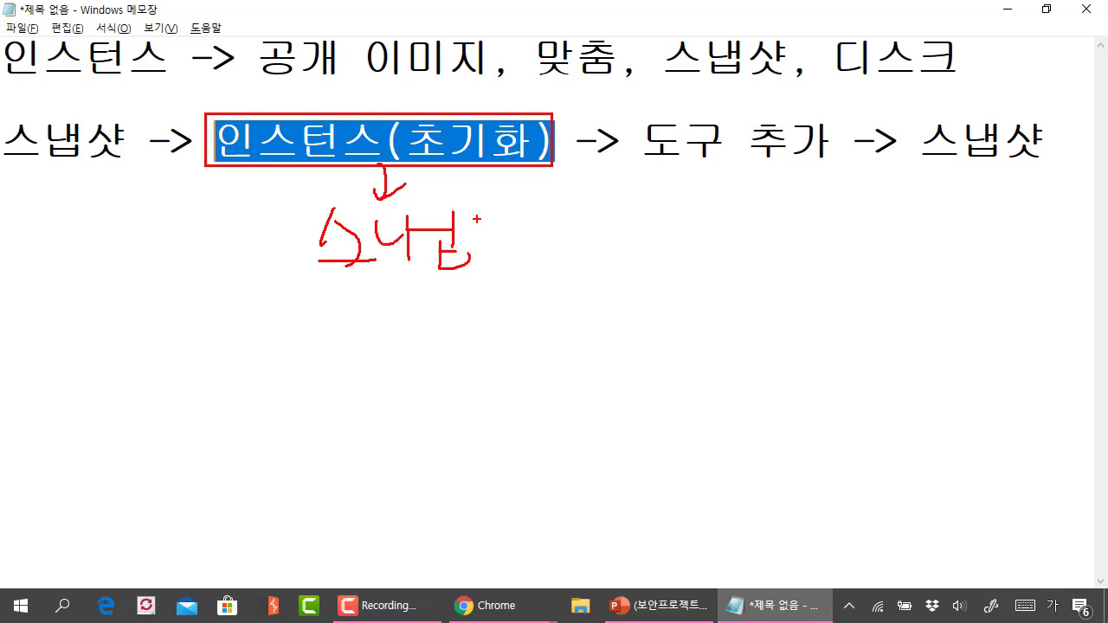
pyautogui.moveTo(481, 215); pyautogui.dragTo(469, 251)
pyautogui.moveTo(474, 241); pyautogui.dragTo(496, 248)
pyautogui.moveTo(498, 206); pyautogui.dragTo(499, 257)
pyautogui.moveTo(496, 225); pyautogui.dragTo(528, 224)
pyautogui.moveTo(501, 239); pyautogui.dragTo(528, 239)
pyautogui.moveTo(561, 177)
pyautogui.mouseDown()
pyautogui.moveTo(247, 285)
pyautogui.moveTo(400, 51)
pyautogui.moveTo(451, 272)
pyautogui.mouseUp()
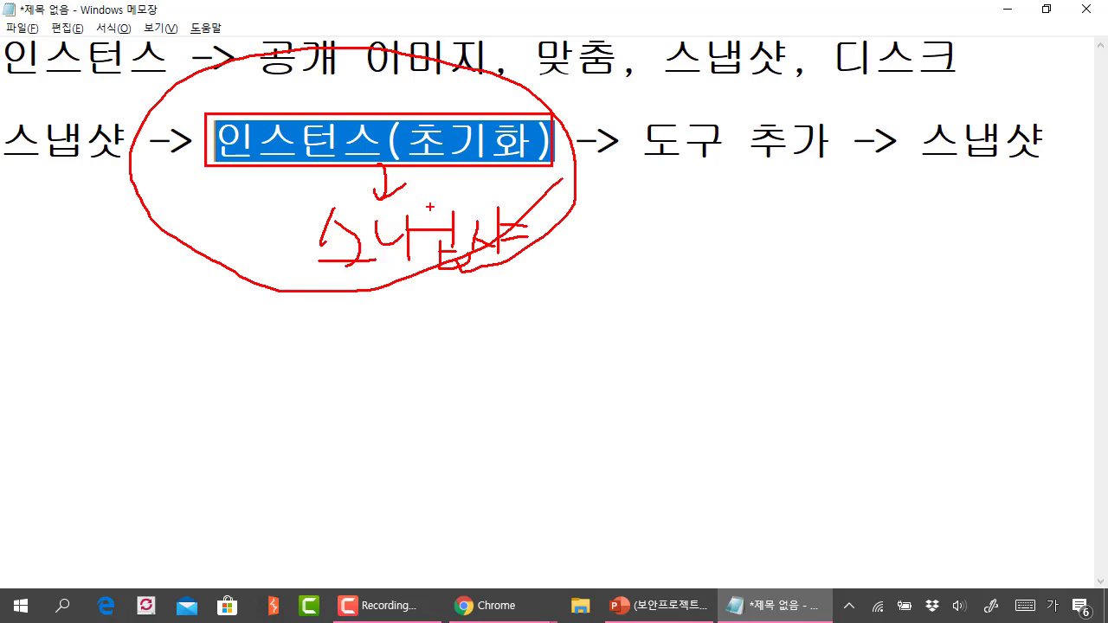
pyautogui.press('Escape')
# Step: Temporarily link a box around "인스턴스(초기화)" to the circled "인스턴스" above, add a circled 2, mark the last "스냅샷", and clear the drawing
pyautogui.click(130, 160)
pyautogui.click(165, 222)
pyautogui.click(173, 62)
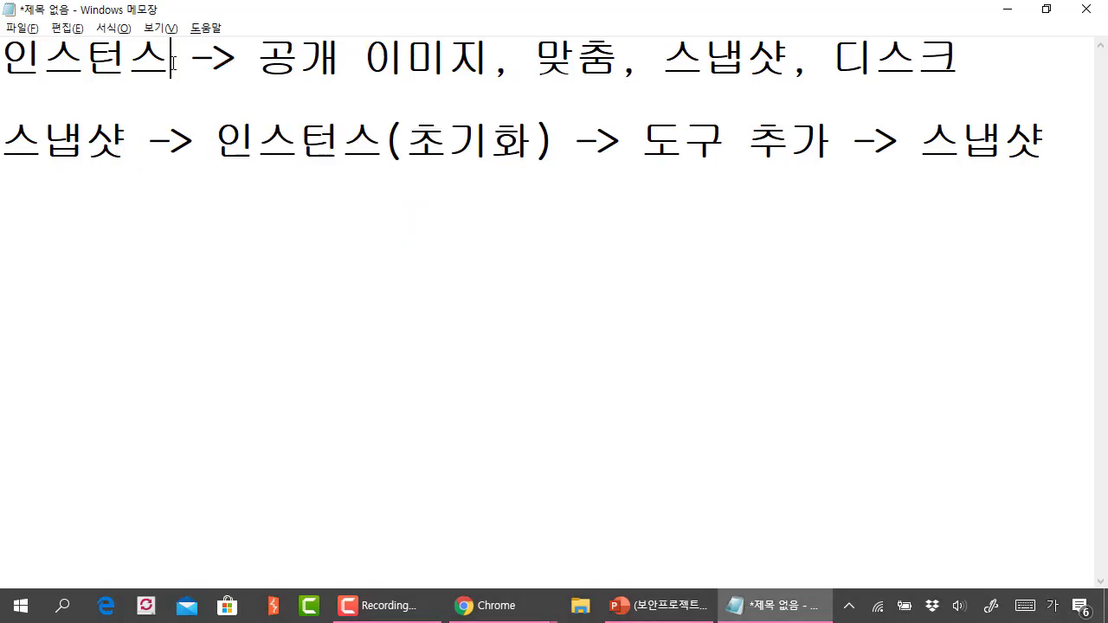
pyautogui.click(257, 138)
pyautogui.moveTo(204, 111)
pyautogui.mouseDown()
pyautogui.moveTo(265, 148)
pyautogui.moveTo(572, 172)
pyautogui.mouseUp()
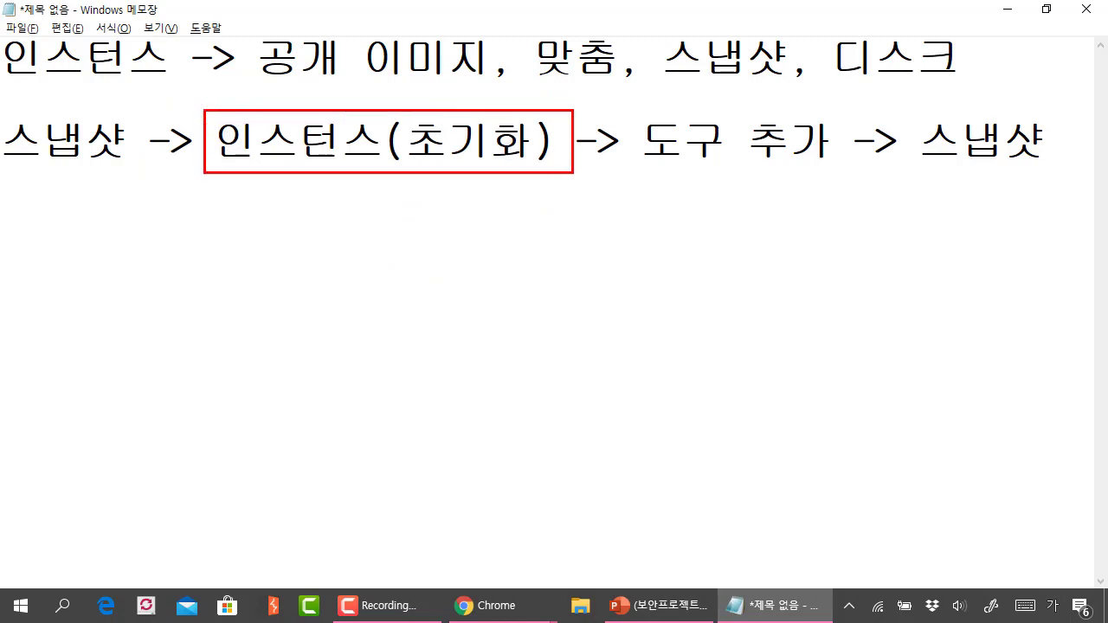
pyautogui.moveTo(175, 83); pyautogui.dragTo(241, 112)
pyautogui.moveTo(176, 76)
pyautogui.mouseDown()
pyautogui.moveTo(199, 76)
pyautogui.moveTo(8, 86)
pyautogui.moveTo(154, 39)
pyautogui.moveTo(126, 95)
pyautogui.mouseUp()
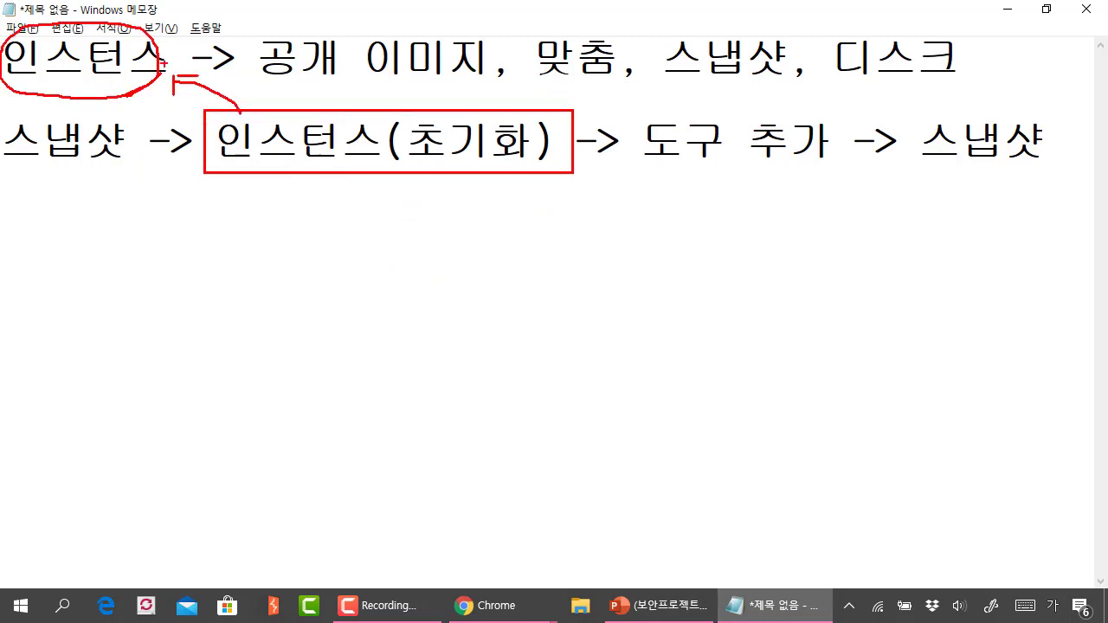
pyautogui.moveTo(201, 19)
pyautogui.mouseDown()
pyautogui.moveTo(215, 12)
pyautogui.moveTo(232, 31)
pyautogui.moveTo(255, 6)
pyautogui.mouseUp()
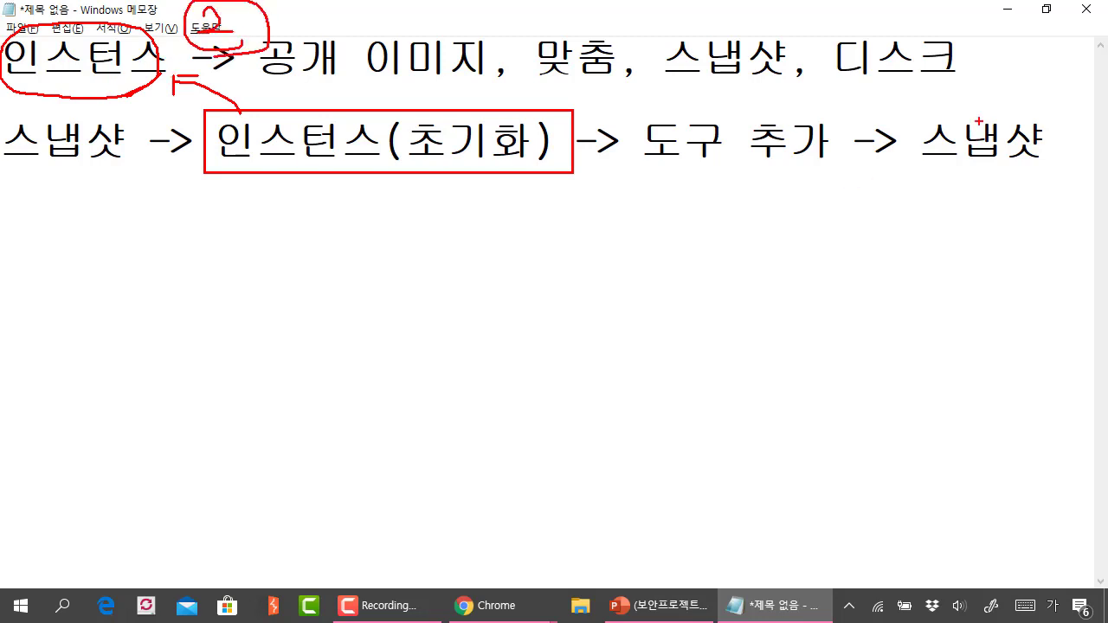
pyautogui.moveTo(900, 110)
pyautogui.mouseDown()
pyautogui.moveTo(1090, 171)
pyautogui.moveTo(1004, 144)
pyautogui.mouseUp()
pyautogui.press('Escape')
# Step: Number the last snapshot in the line "스냅샷02" and the first one "스냅샷01", and reduce the text zoom one level
pyautogui.click(1043, 145)
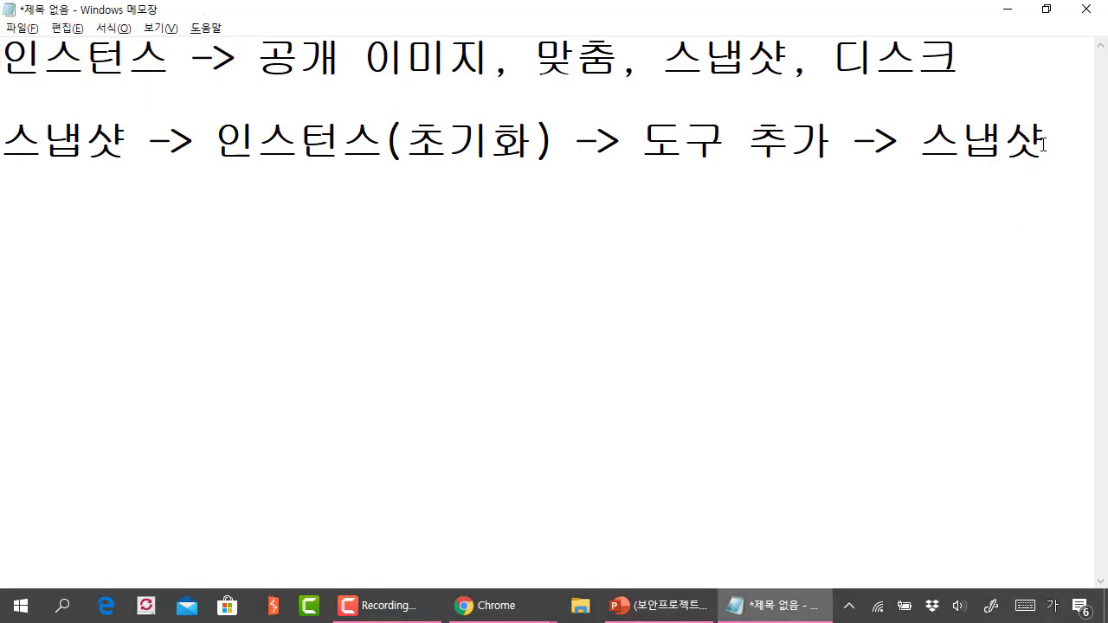
pyautogui.write('02')
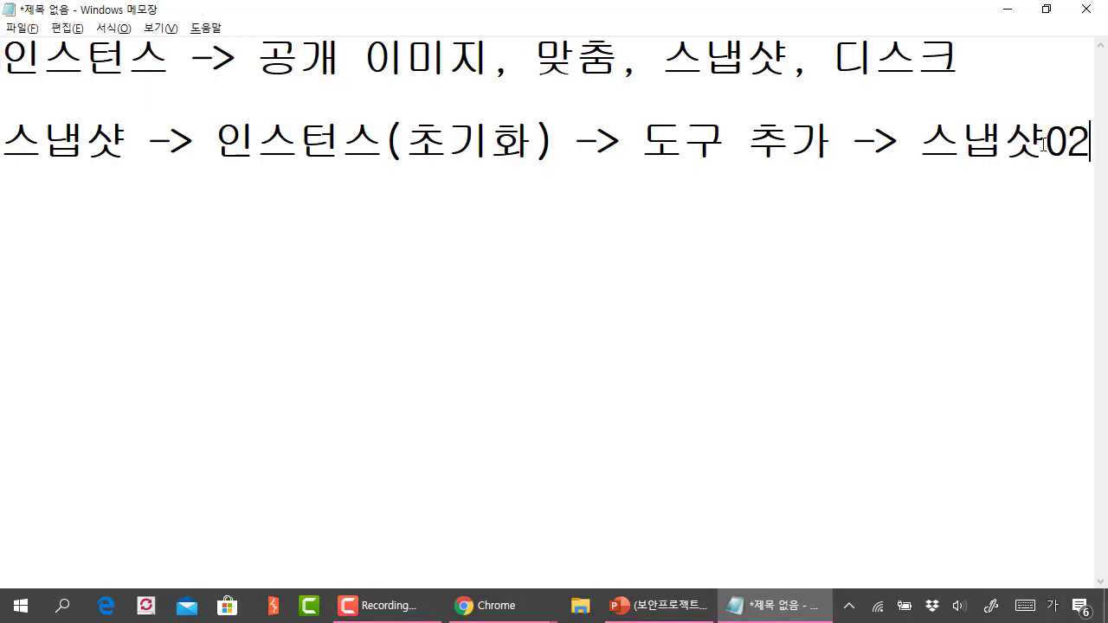
pyautogui.click(126, 141)
pyautogui.moveTo(216, 143); pyautogui.dragTo(533, 142)
pyautogui.press('Right')
pyautogui.press('Right')
pyautogui.click(139, 141)
pyautogui.write('01')
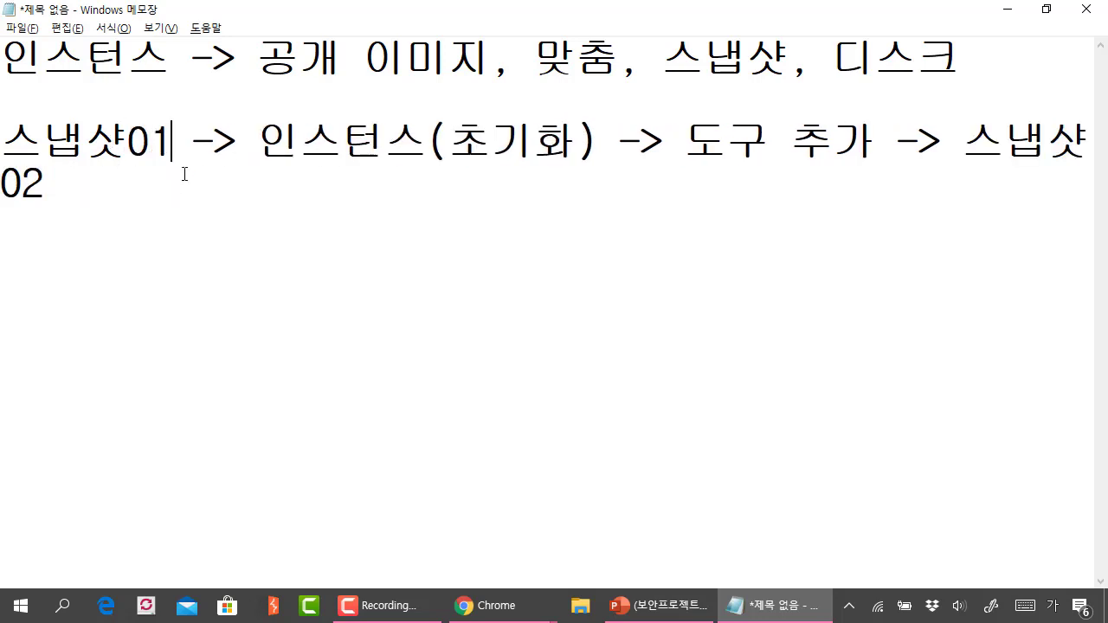
pyautogui.hotkey('ctrl', '-')
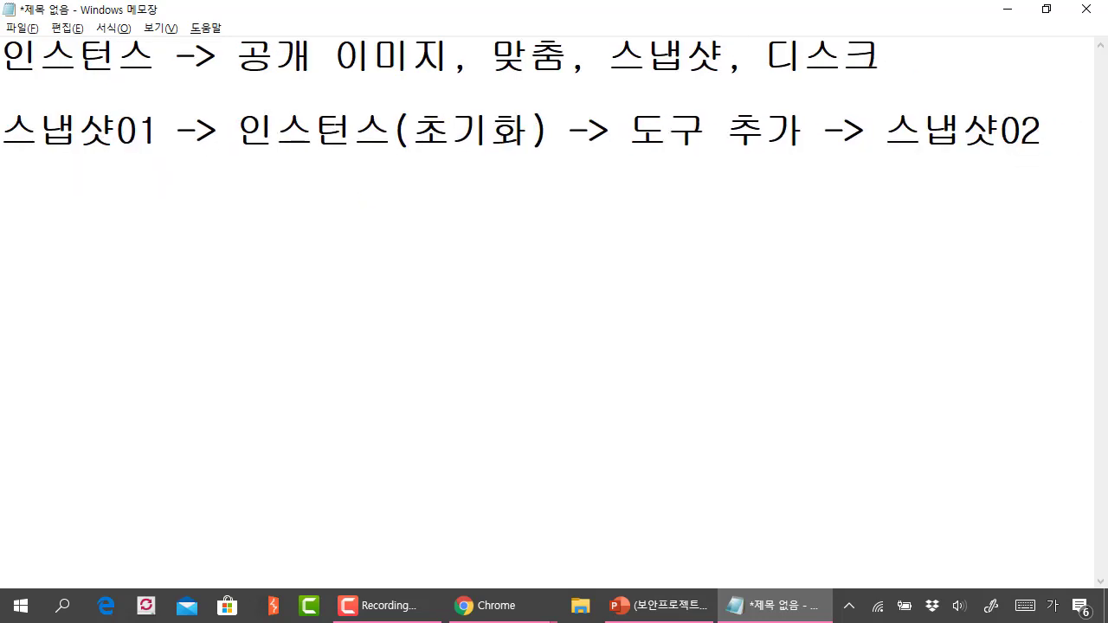
# Step: Replace the arrow between "스냅샷01" and "인스턴스(초기화)" with "=" in the note
pyautogui.moveTo(1, 105); pyautogui.dragTo(178, 154)
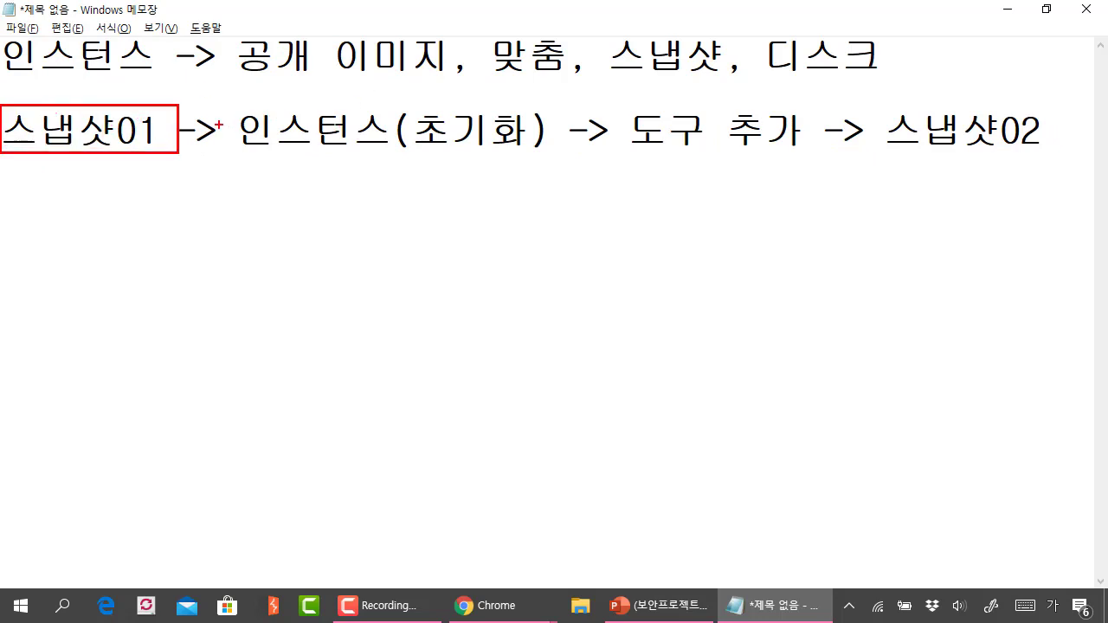
pyautogui.moveTo(247, 153); pyautogui.dragTo(178, 146)
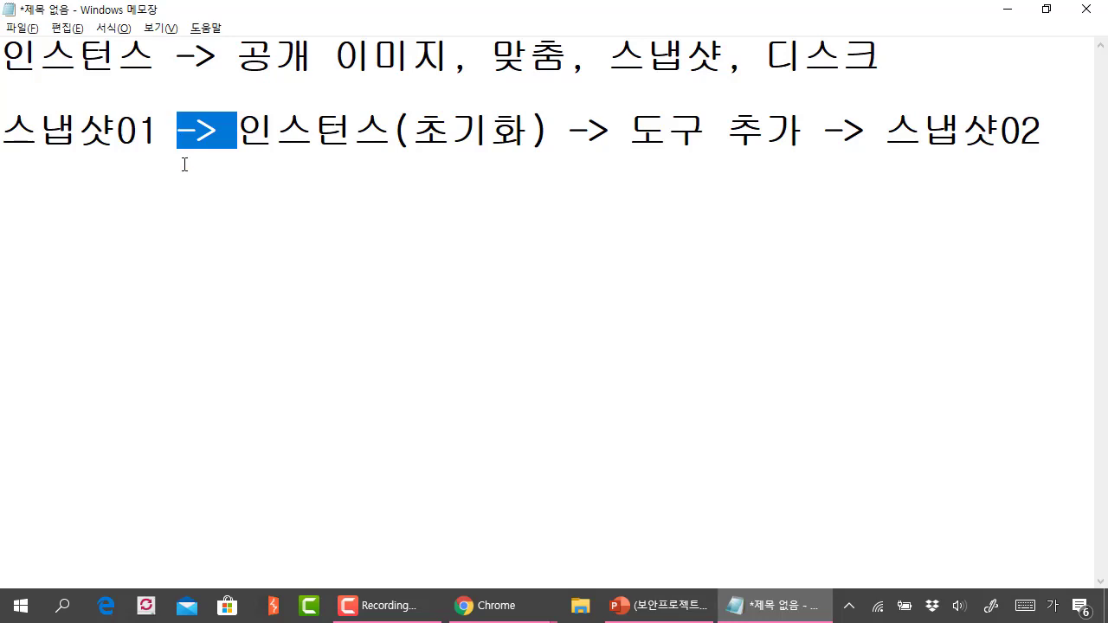
pyautogui.write('=')
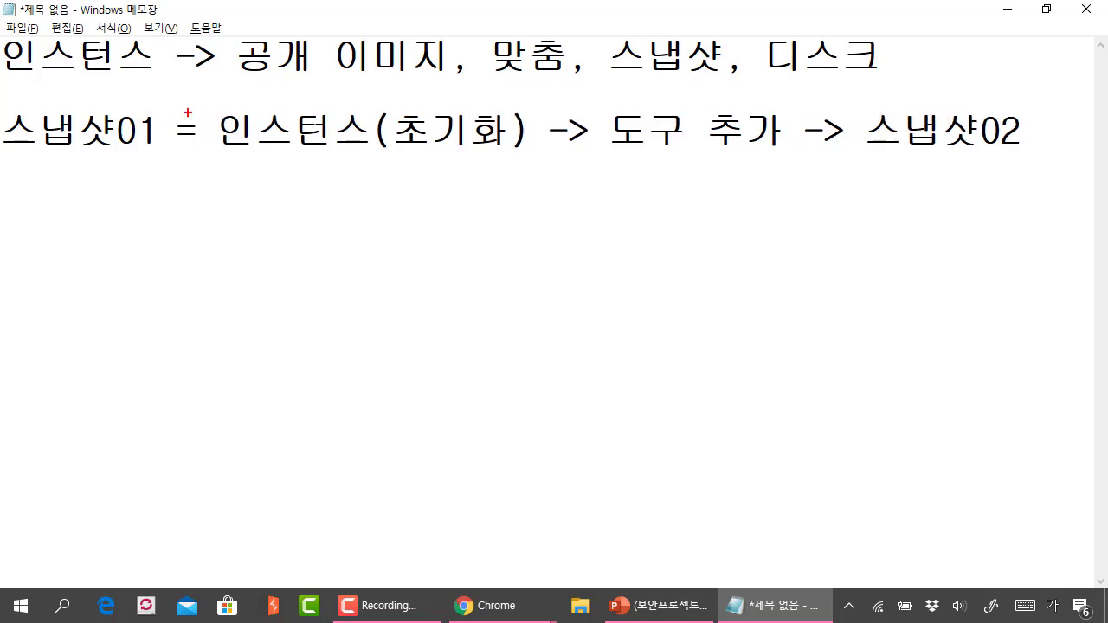
# Step: Temporarily box "인스턴스(초기화)" with an arrow to "인스턴스" above, box "스냅샷02", and clear the markings
pyautogui.moveTo(200, 103); pyautogui.dragTo(548, 155)
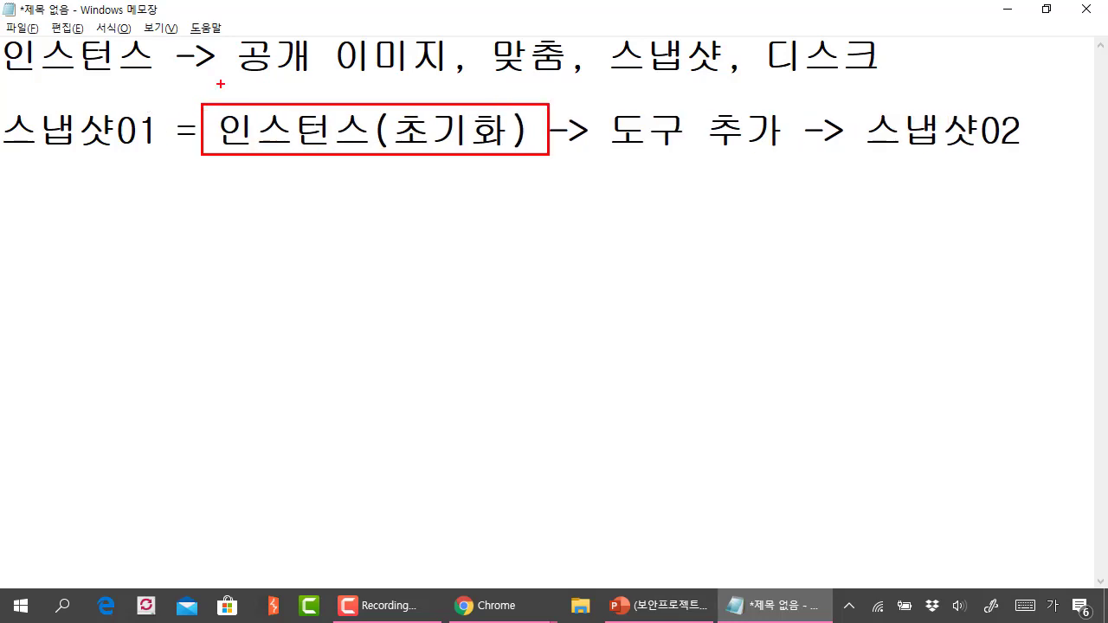
pyautogui.moveTo(199, 101); pyautogui.dragTo(159, 73)
pyautogui.moveTo(847, 102); pyautogui.dragTo(1045, 159)
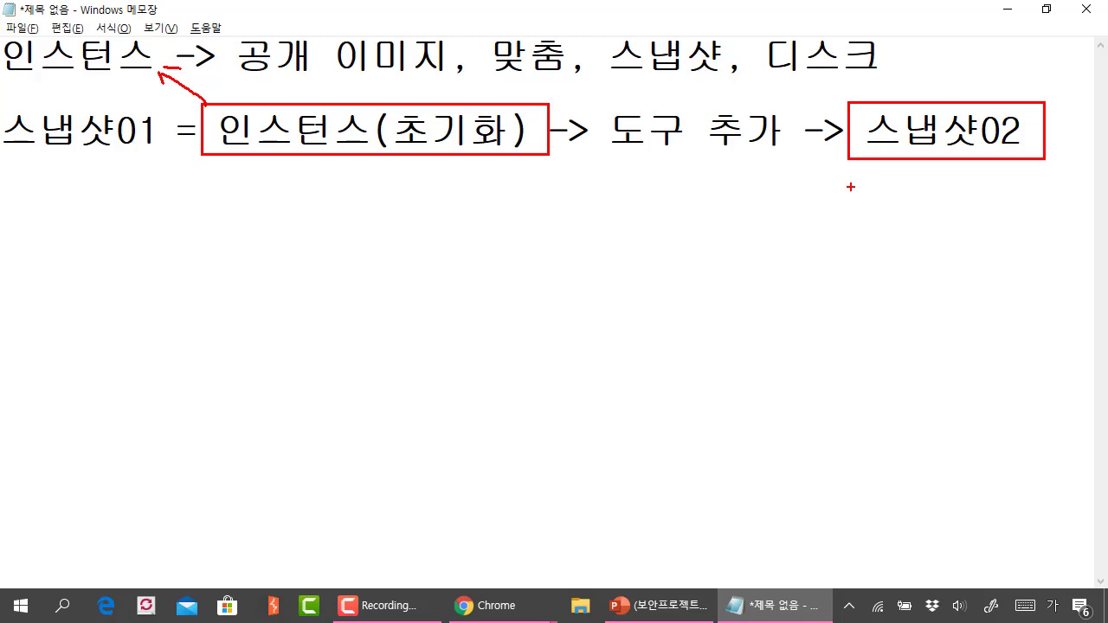
pyautogui.press('Escape')
pyautogui.click(228, 202)
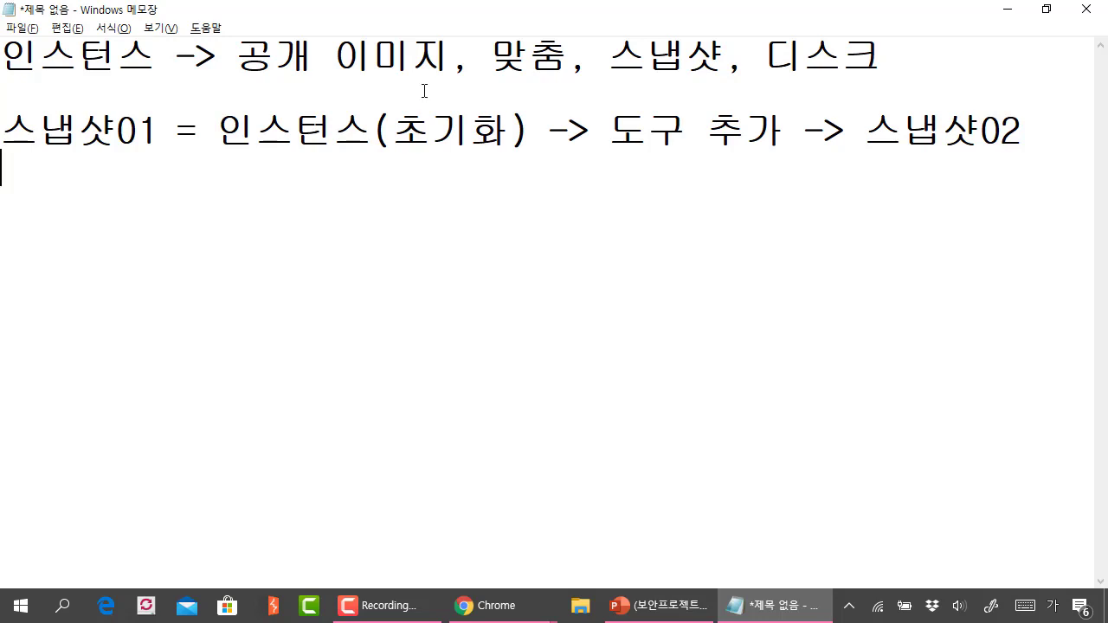
# Step: Switch to PowerPoint, present the VMware vSphere snapshot example on slide 36 full screen, and return to the note
pyautogui.hotkey('alt', 'Tab')
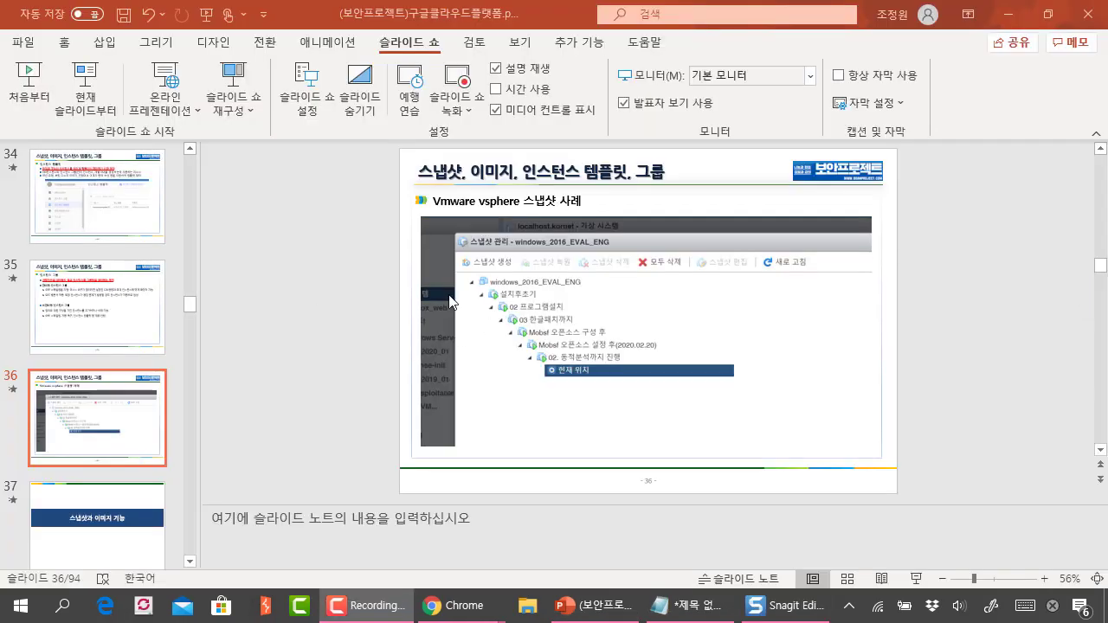
pyautogui.hotkey('shift', 'F5')
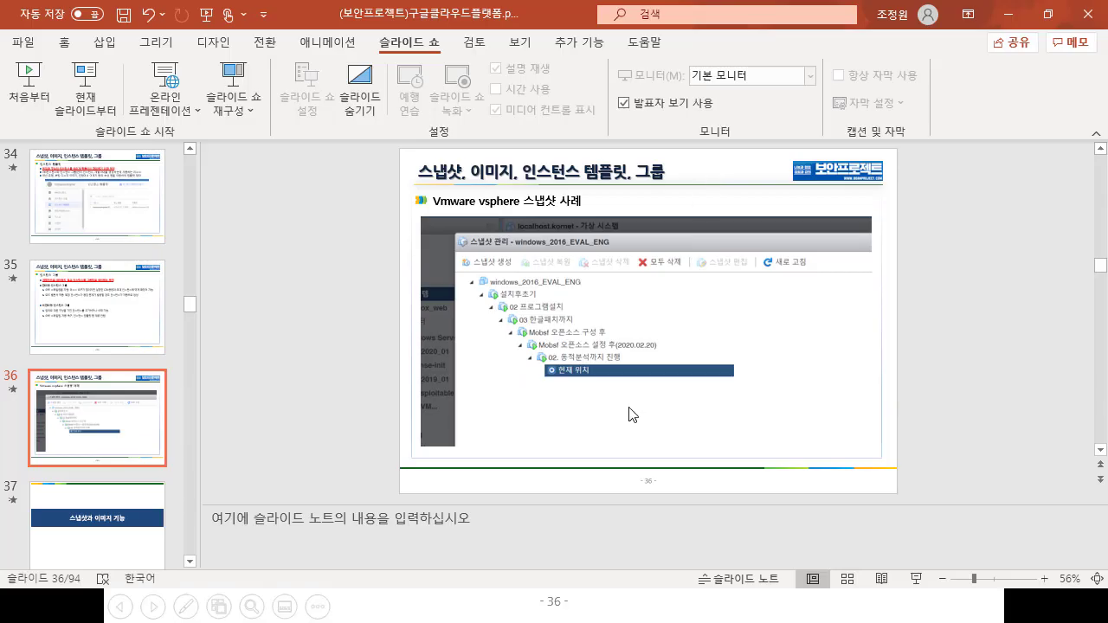
pyautogui.press('Escape')
pyautogui.click(702, 605)
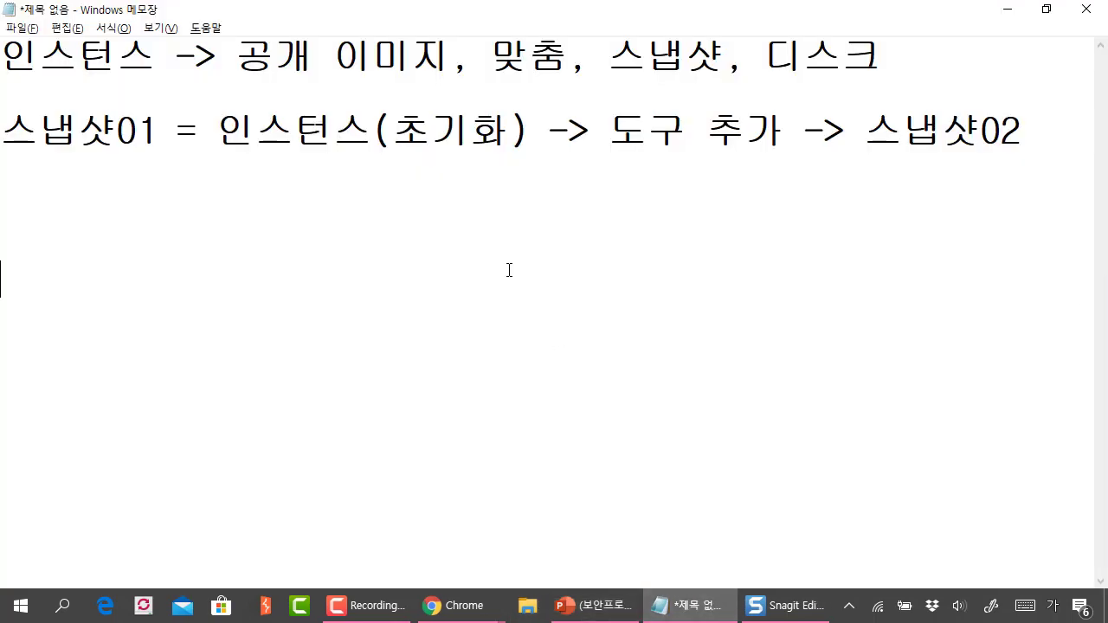
# Step: Switch to the Compute Engine window in Chrome and name the new instance instance-snap-01
pyautogui.moveTo(474, 604)
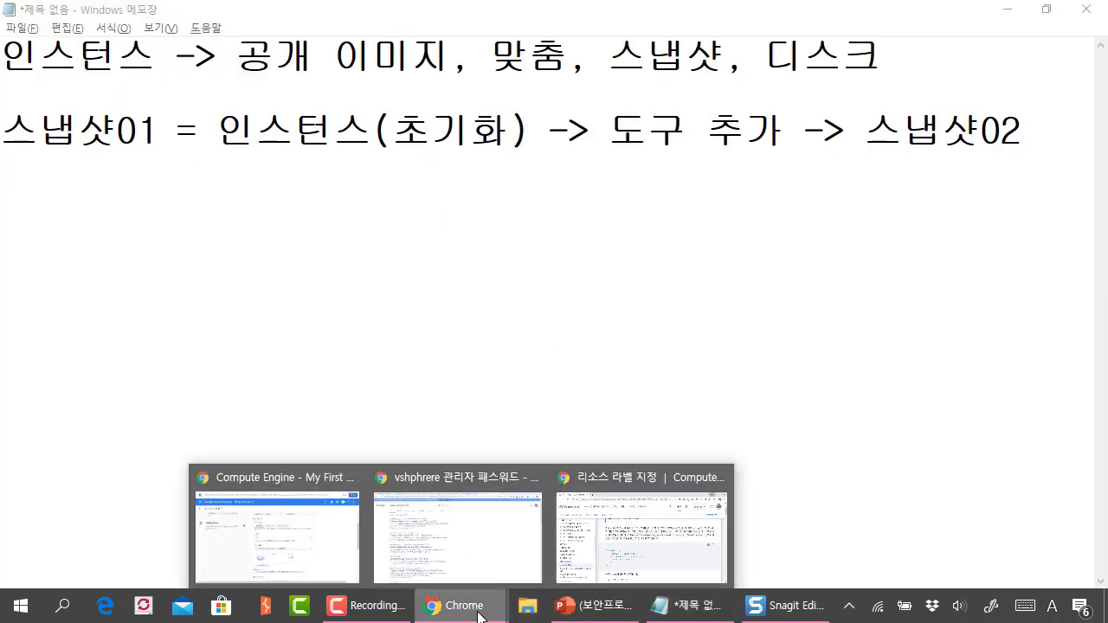
pyautogui.click(326, 519)
pyautogui.scroll(2, 472, 242)
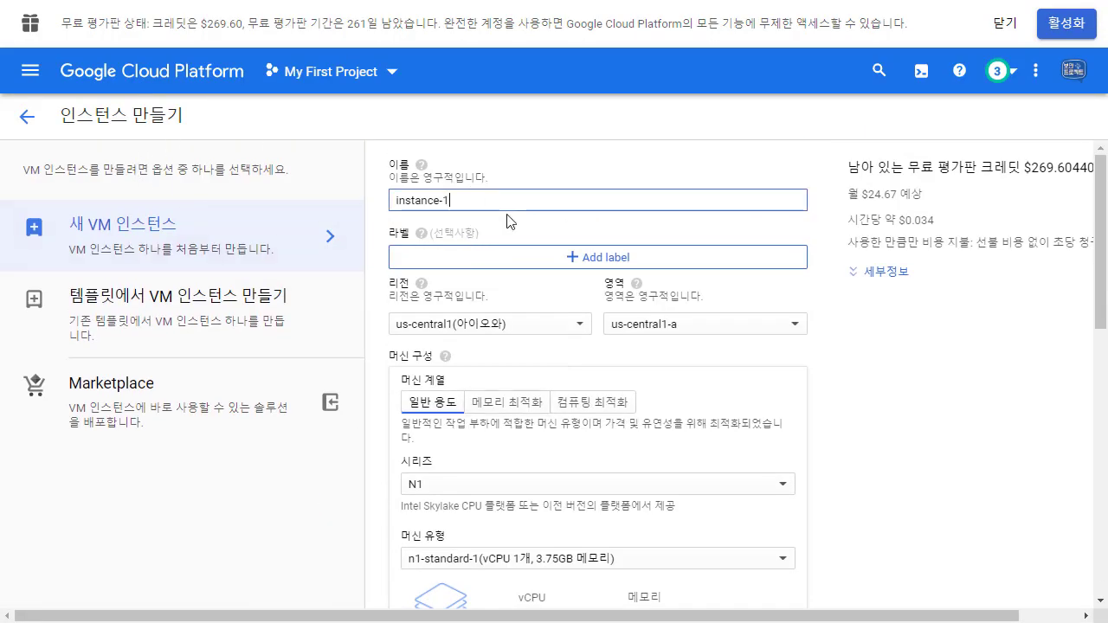
pyautogui.press('BackSpace')
pyautogui.write('s')
pyautogui.write('naptho')
pyautogui.press('BackSpace')
pyautogui.press('BackSpace')
pyautogui.press('BackSpace')
pyautogui.write('sho')
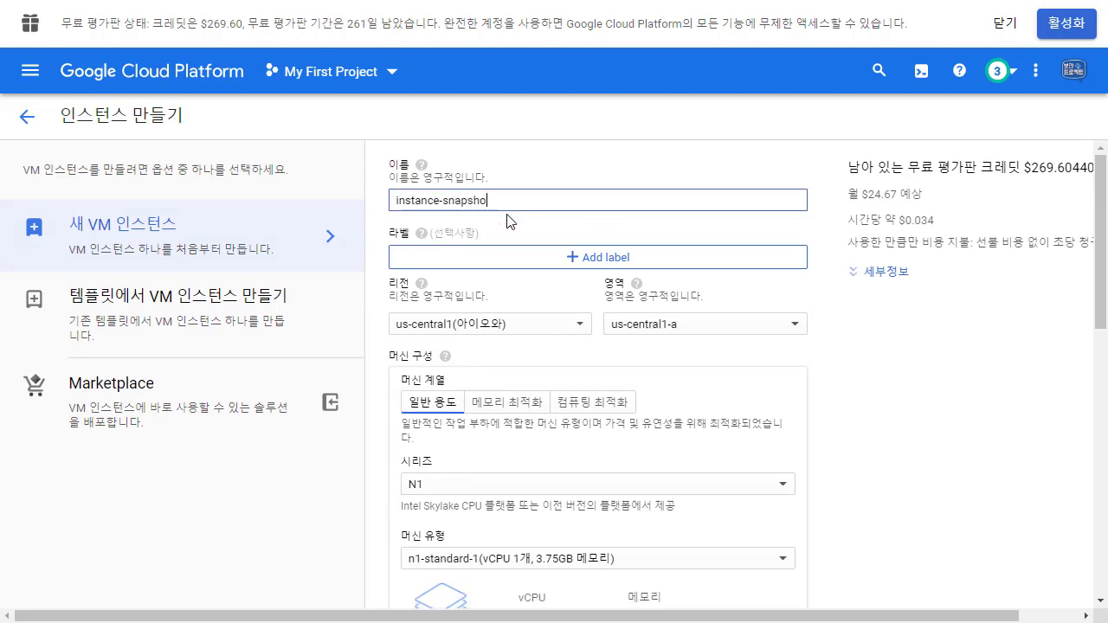
pyautogui.press('BackSpace')
pyautogui.press('BackSpace')
pyautogui.press('BackSpace')
pyautogui.write('-01')
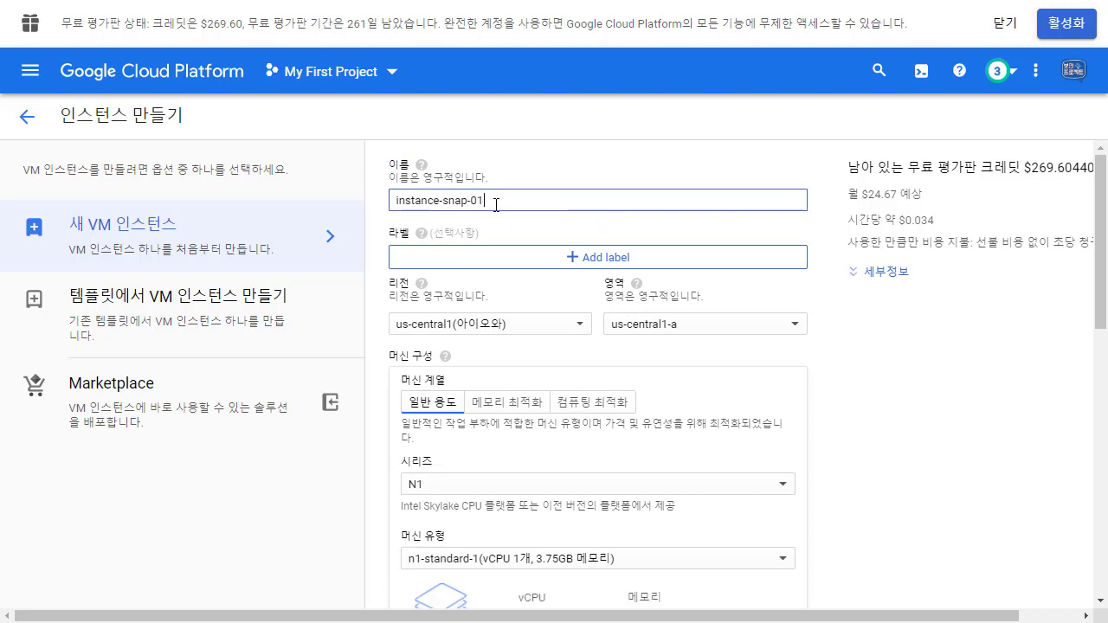
pyautogui.moveTo(494, 201); pyautogui.dragTo(355, 201)
pyautogui.click(535, 197)
# Step: Review the new instance's machine configuration, boot disk, API access and firewall settings
pyautogui.scroll(-2, 538, 295)
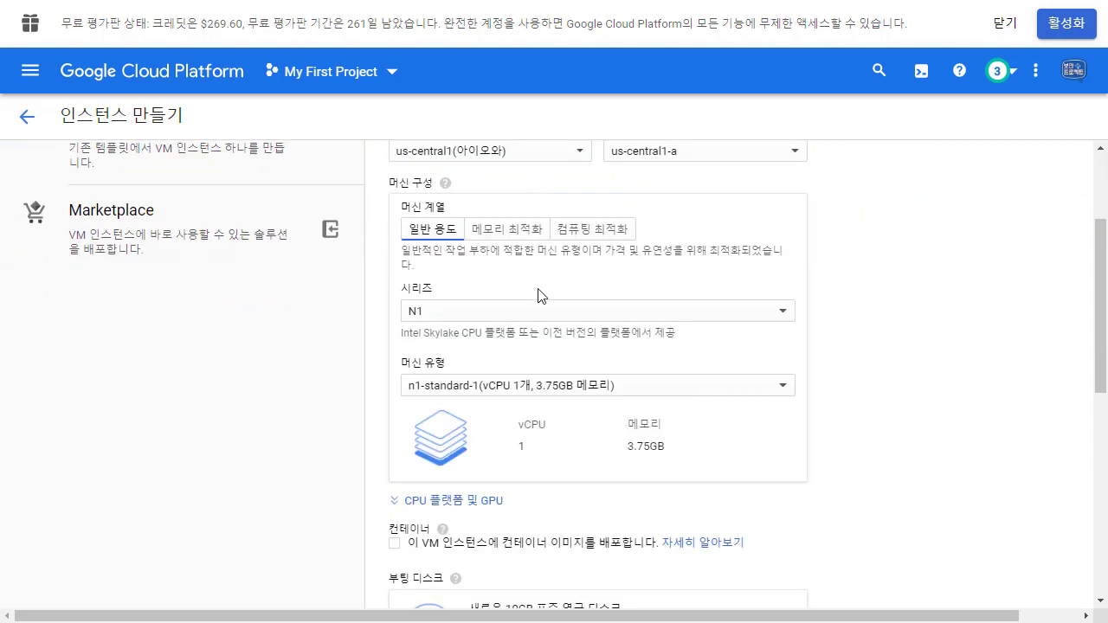
pyautogui.scroll(-3, 537, 295)
pyautogui.scroll(-3, 537, 295)
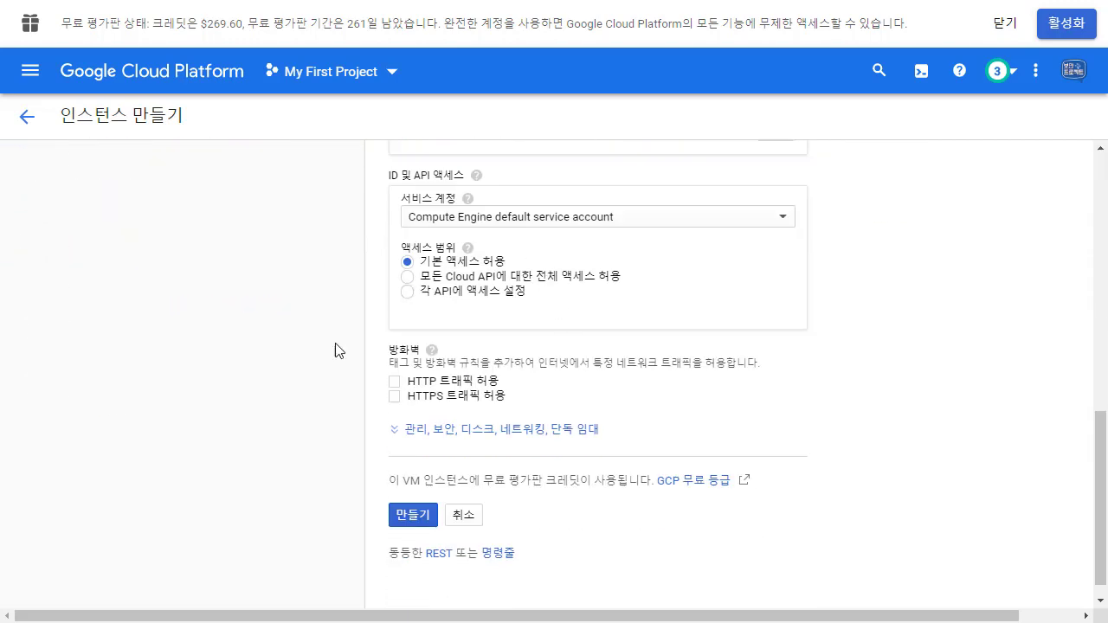
pyautogui.hotkey('ctrl', '-')
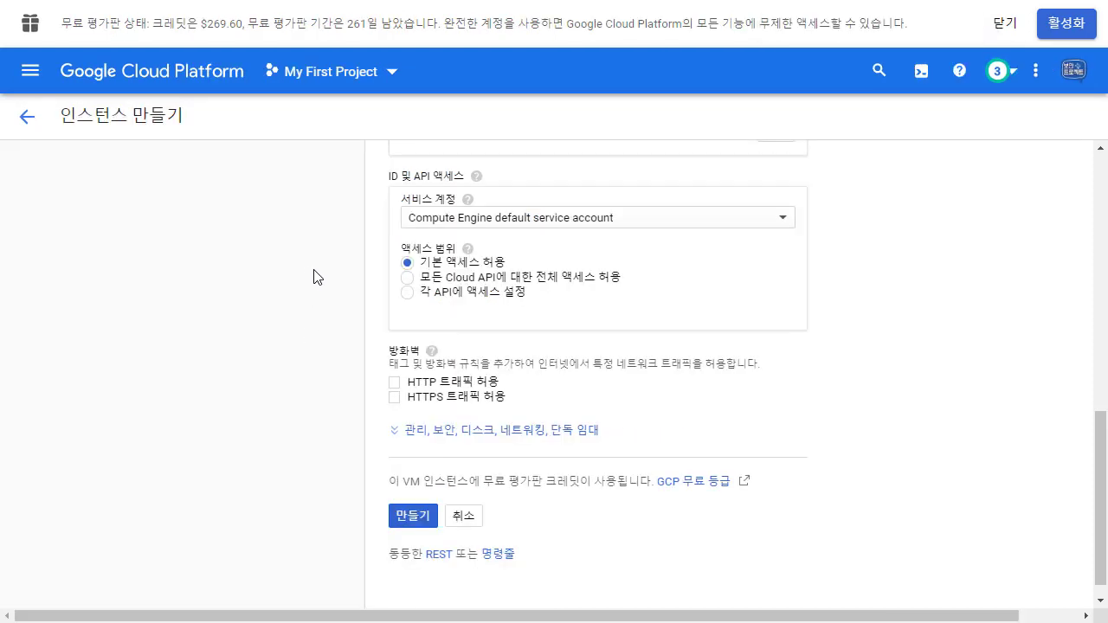
pyautogui.scroll(3, 310, 264)
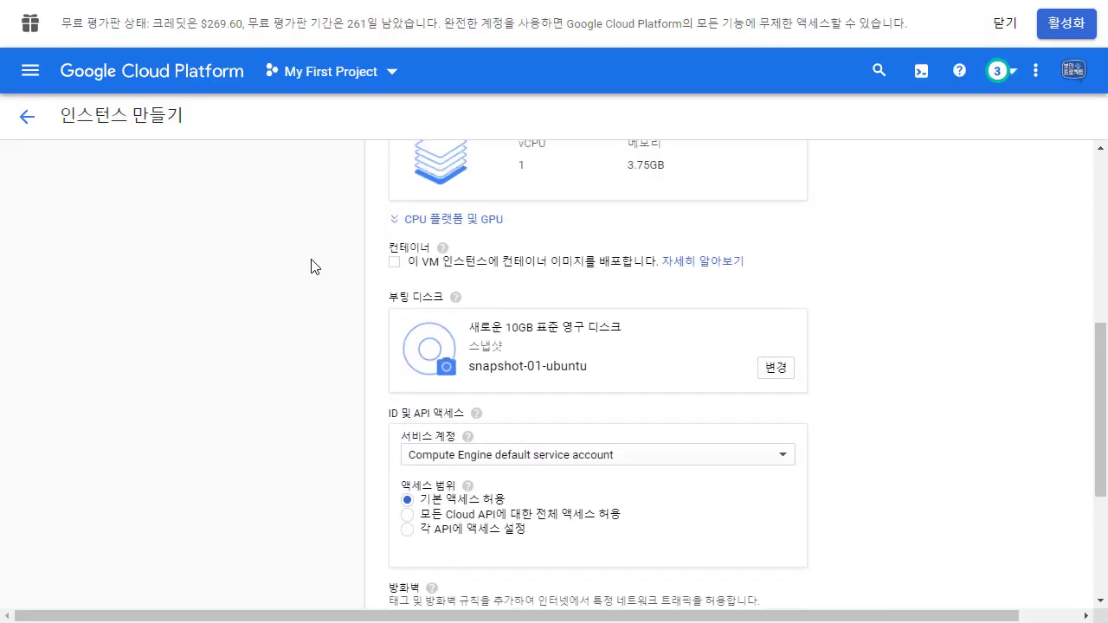
pyautogui.scroll(3, 314, 267)
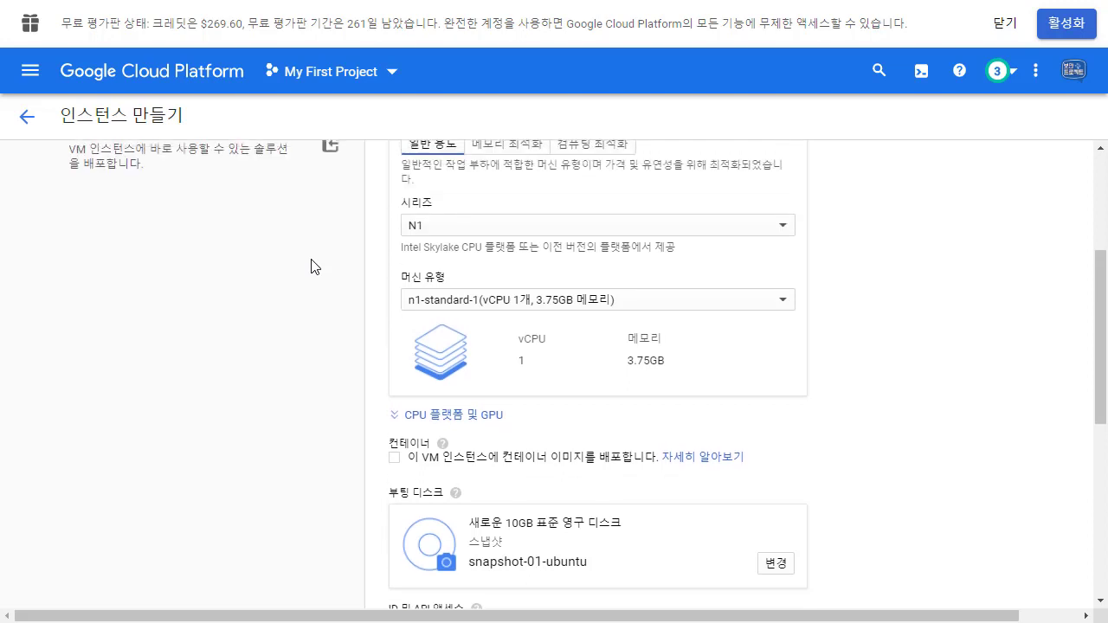
pyautogui.scroll(1, 310, 266)
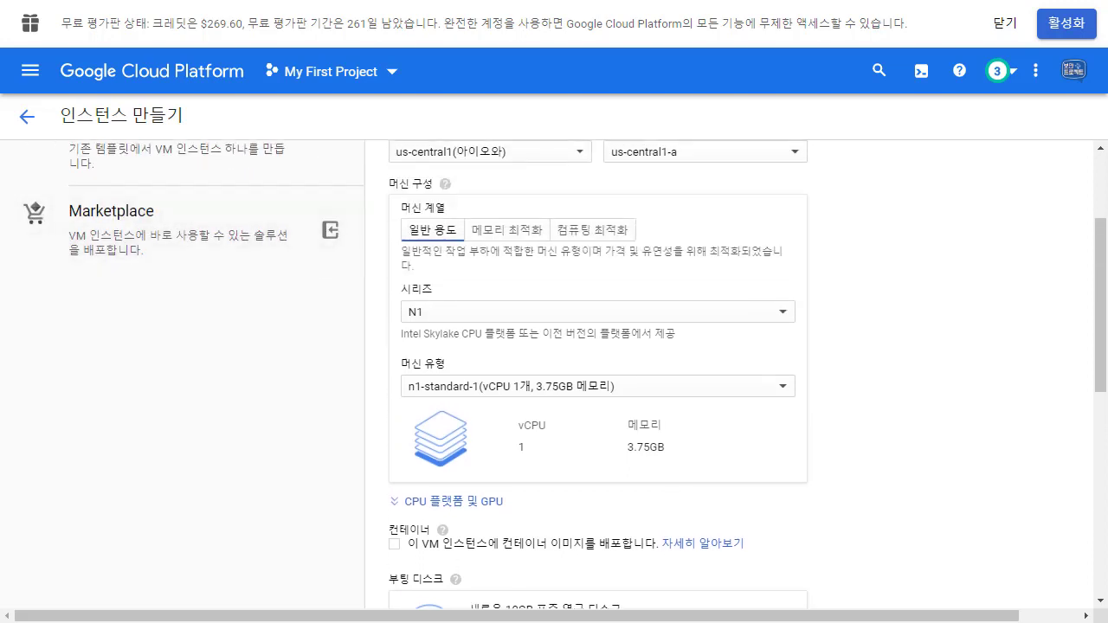